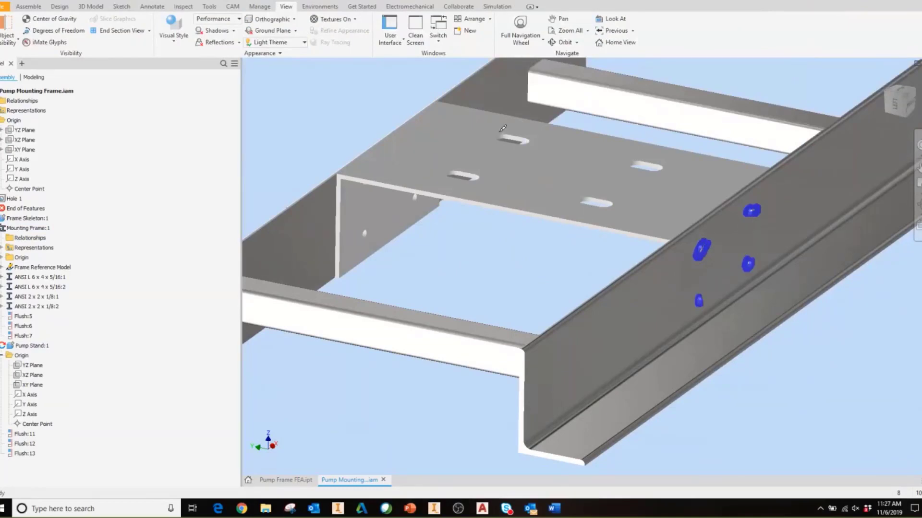
# Step: Mark the four slots in the pump stand's top plate with the annotation pen and clear all annotation marks
pyautogui.click(466, 176)
pyautogui.click(645, 166)
pyautogui.click(512, 139)
pyautogui.click(616, 203)
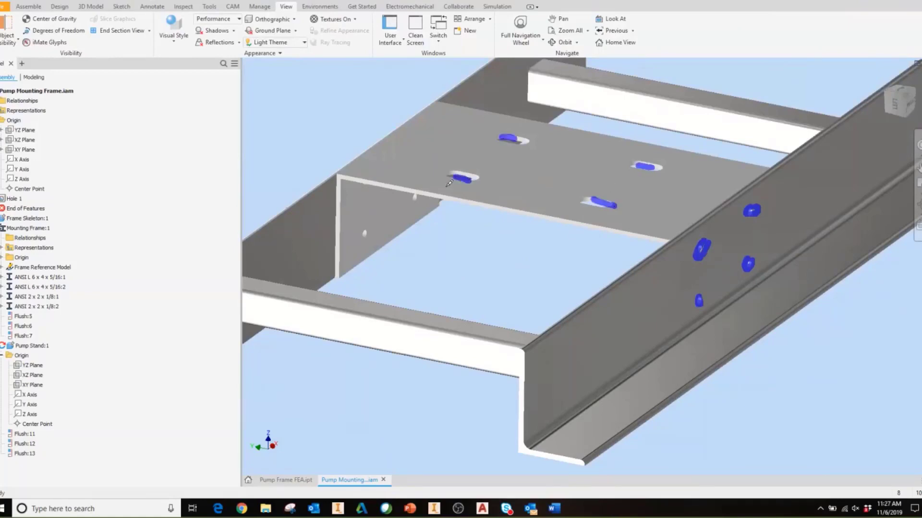
pyautogui.click(549, 255)
pyautogui.scroll(5, 548, 255)
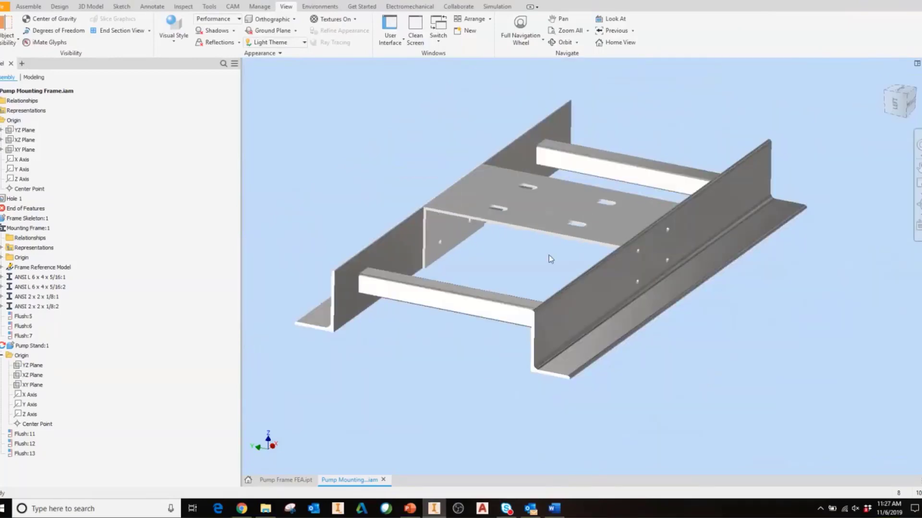
# Step: Sketch an annotation of a pump mass above the stand with four legs reaching the slots, and clear the drawing
pyautogui.moveTo(490, 83); pyautogui.dragTo(500, 123, button='middle')
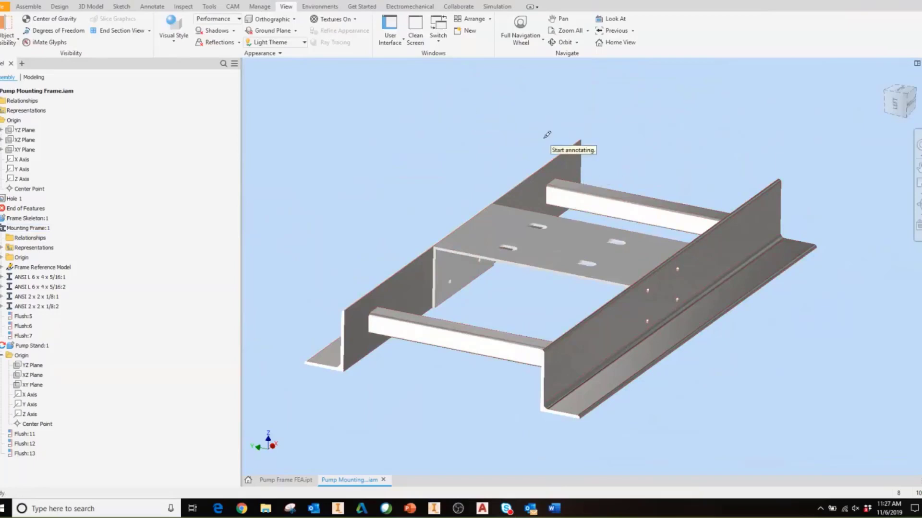
pyautogui.moveTo(520, 116)
pyautogui.mouseDown()
pyautogui.moveTo(527, 149)
pyautogui.moveTo(567, 108)
pyautogui.moveTo(521, 119)
pyautogui.mouseUp()
pyautogui.moveTo(530, 150)
pyautogui.mouseDown()
pyautogui.moveTo(503, 241)
pyautogui.moveTo(542, 207)
pyautogui.mouseUp()
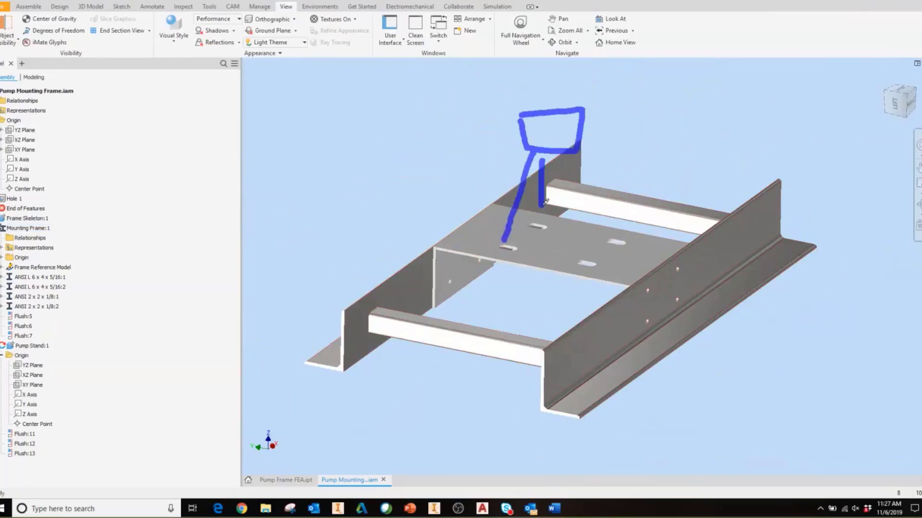
pyautogui.moveTo(569, 157); pyautogui.dragTo(619, 237)
pyautogui.moveTo(554, 156); pyautogui.dragTo(582, 265)
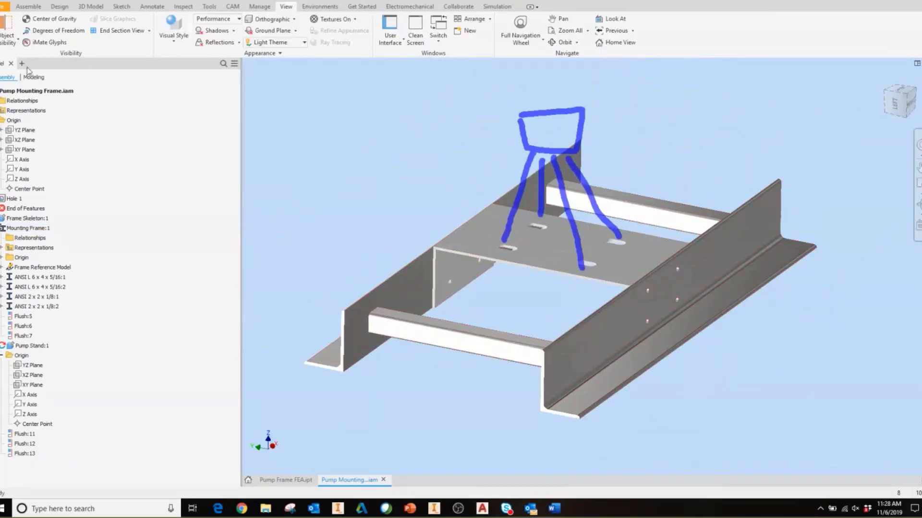
pyautogui.press('Escape')
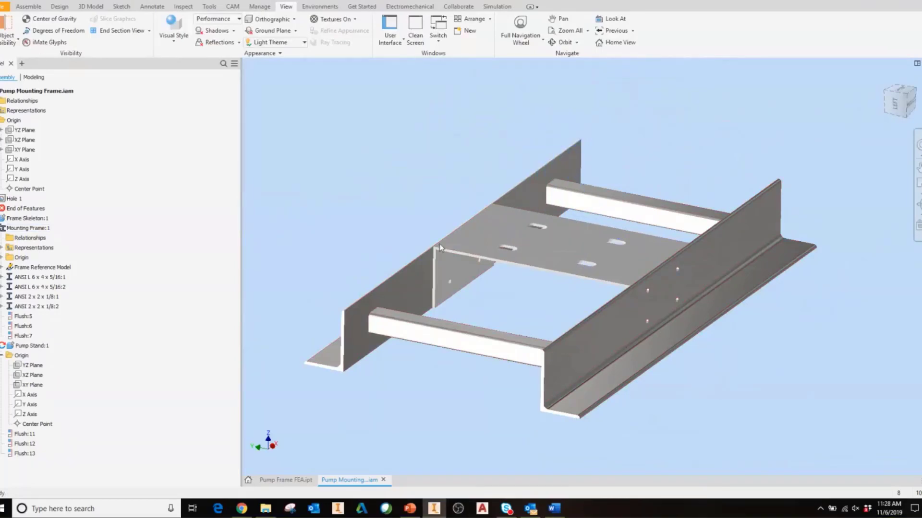
# Step: Compare the surface model in Pump Frame FEA.ipt with the solid Pump Mounting Frame assembly
pyautogui.click(290, 482)
pyautogui.scroll(3, 552, 219)
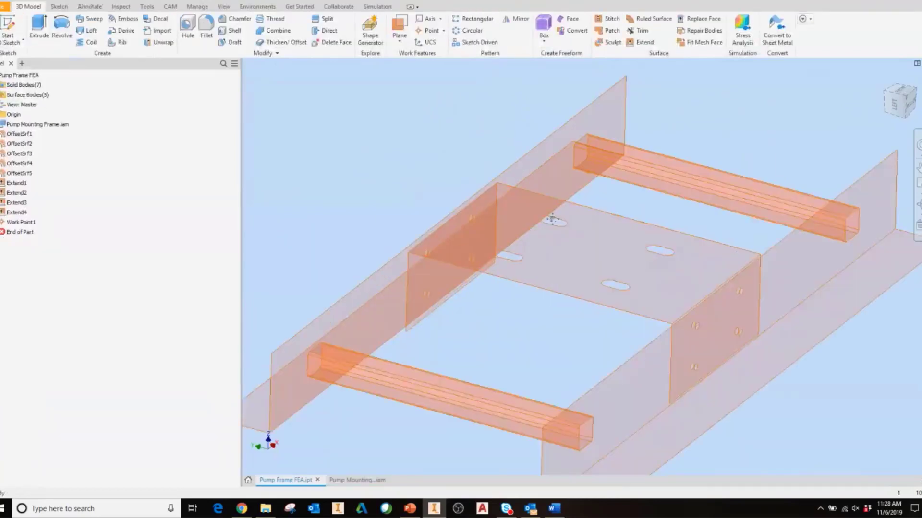
pyautogui.scroll(-3, 552, 220)
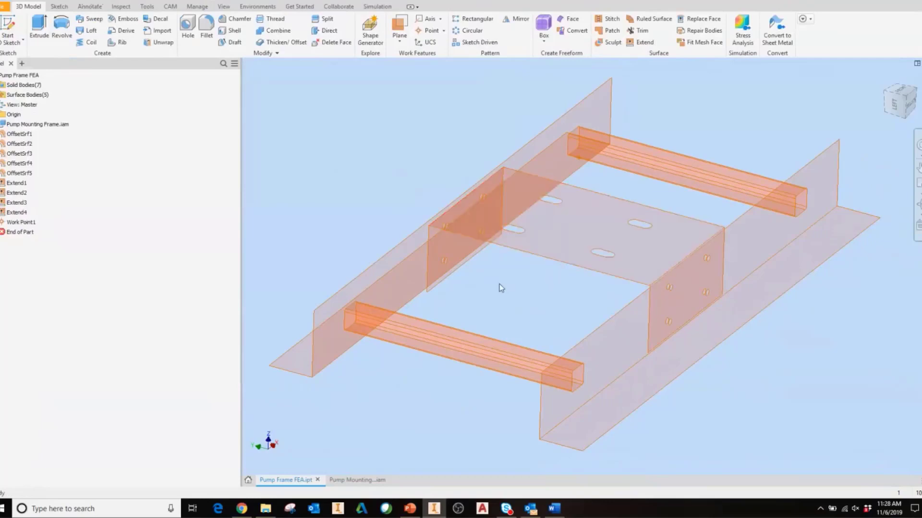
pyautogui.click(350, 479)
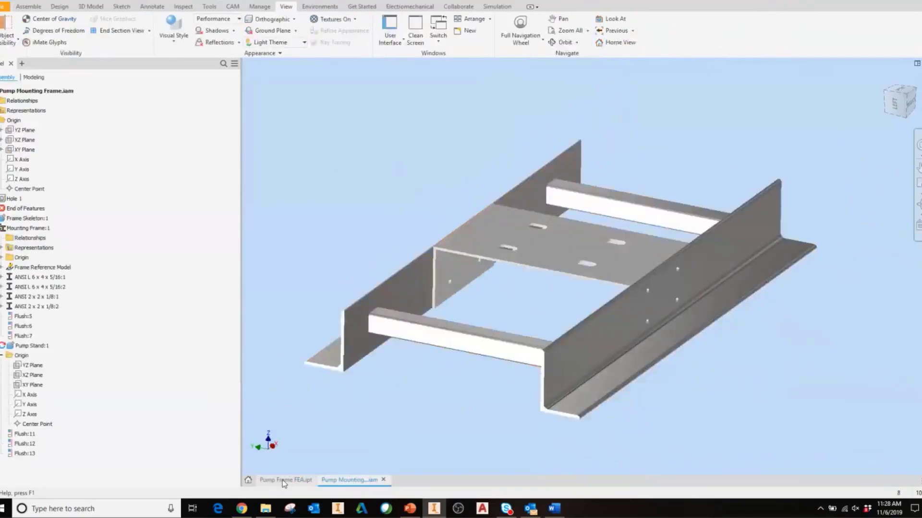
# Step: Return to Pump Frame FEA.ipt and open it in the Autodesk Inventor Nastran environment
pyautogui.click(284, 480)
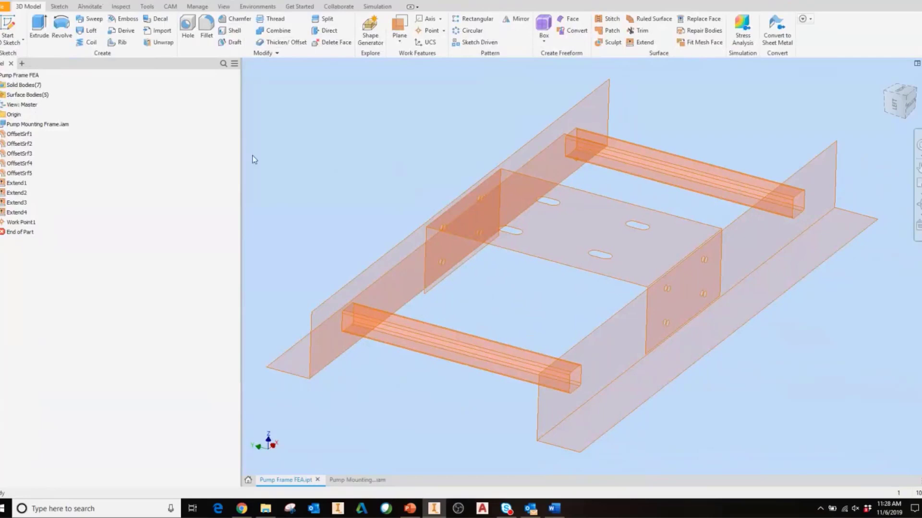
pyautogui.click(259, 6)
pyautogui.click(128, 25)
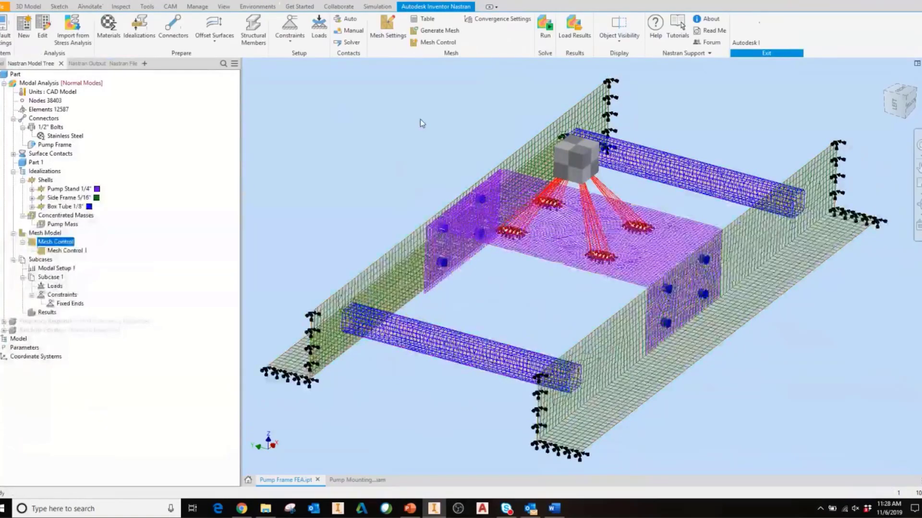
# Step: Examine the fixed constraints at the side frame ends and the mesh along the nearest box tube
pyautogui.scroll(-3, 528, 82)
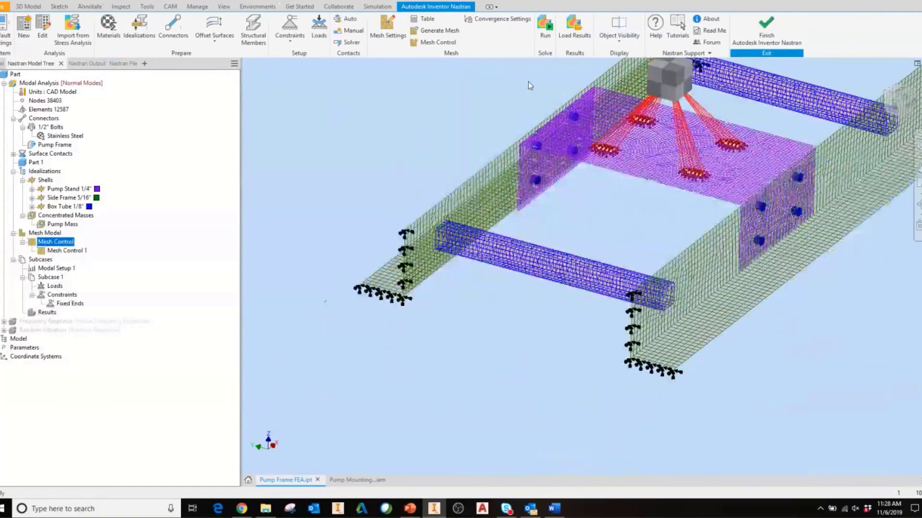
pyautogui.scroll(-5, 378, 277)
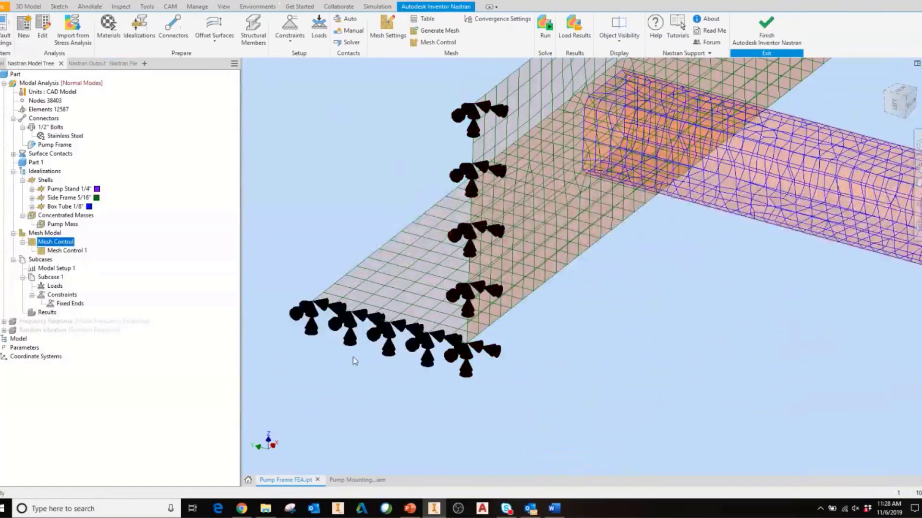
pyautogui.scroll(3, 378, 278)
pyautogui.moveTo(704, 325); pyautogui.dragTo(551, 295, button='middle')
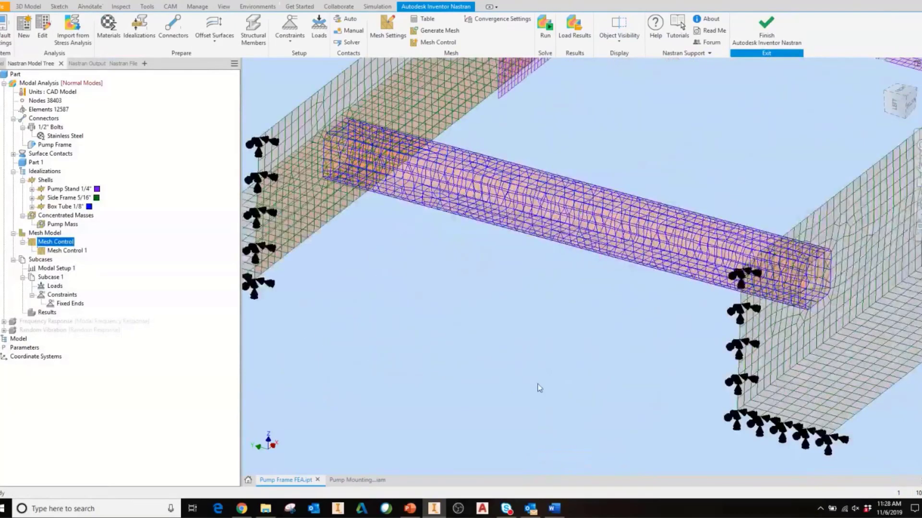
pyautogui.scroll(5, 540, 388)
pyautogui.scroll(-2, 583, 260)
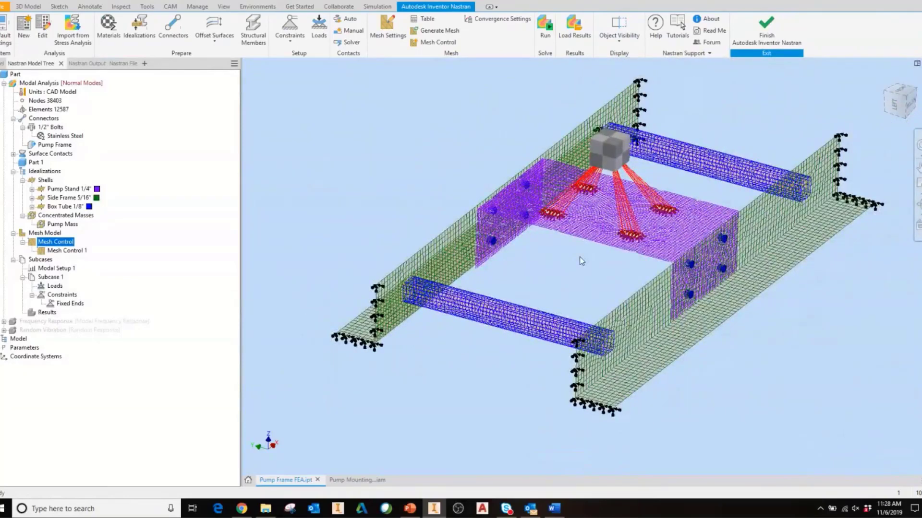
# Step: Review the 1/2" Bolts connector definition that joins the pump stand to the side frame, and leave it unchanged
pyautogui.scroll(-4, 726, 270)
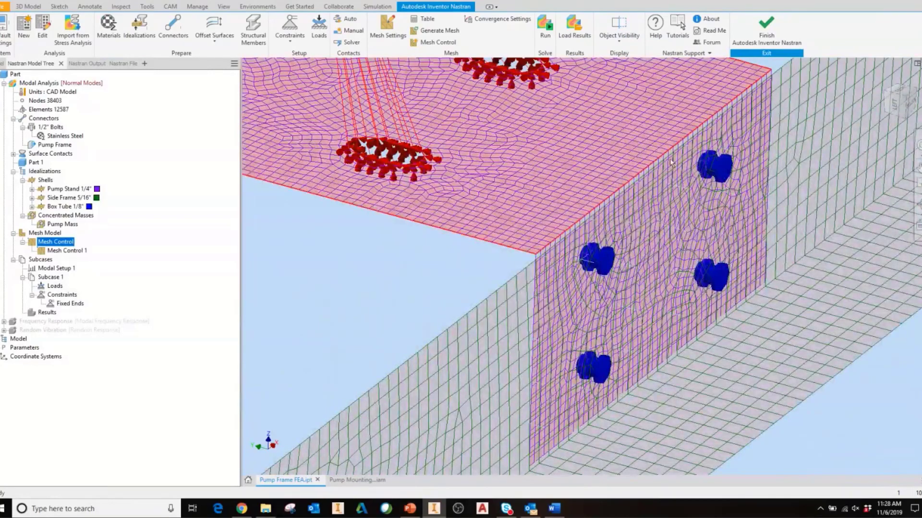
pyautogui.moveTo(547, 320); pyautogui.dragTo(559, 297, button='middle')
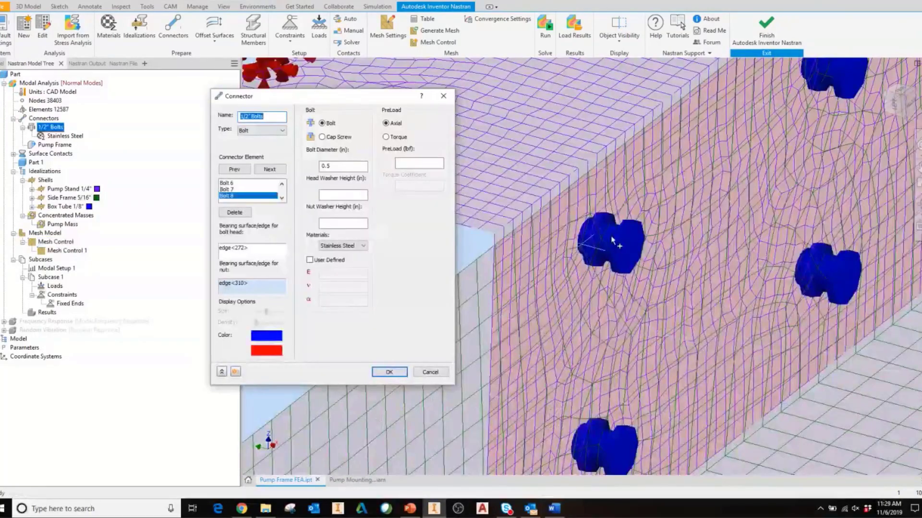
pyautogui.scroll(2, 601, 233)
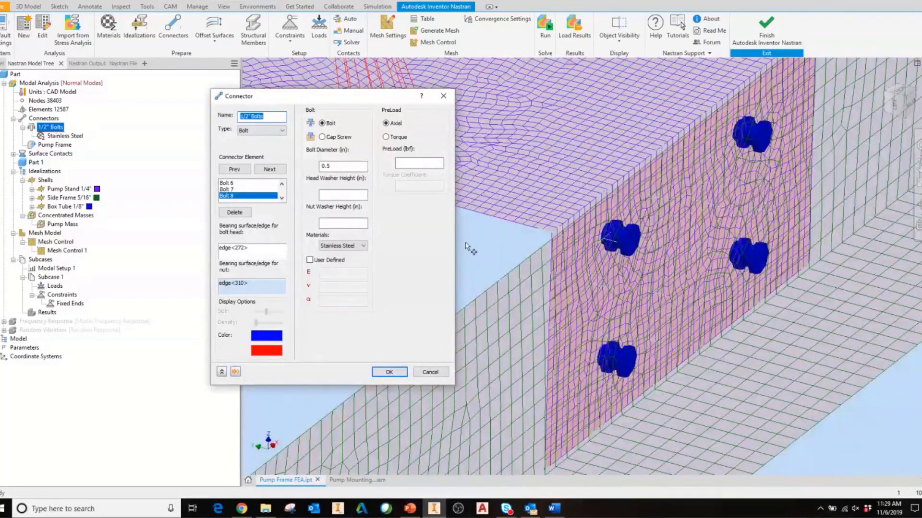
pyautogui.scroll(-2, 518, 256)
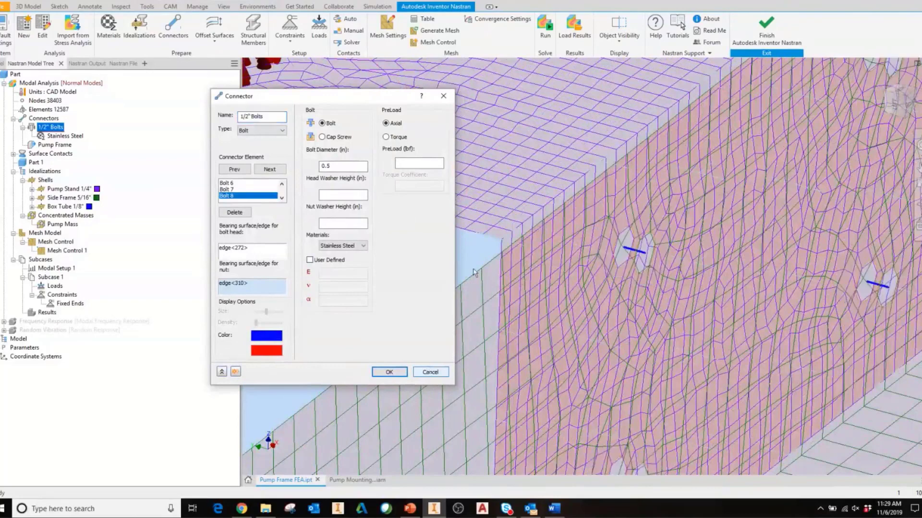
pyautogui.click(429, 372)
# Step: Examine the bolt connectors and surrounding mesh where the pump stand meets the side frames
pyautogui.scroll(2, 475, 258)
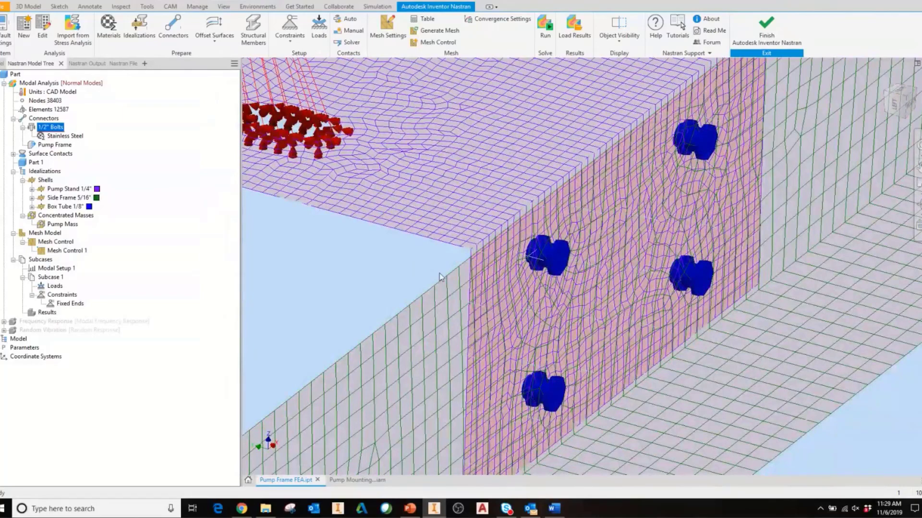
pyautogui.scroll(2, 440, 277)
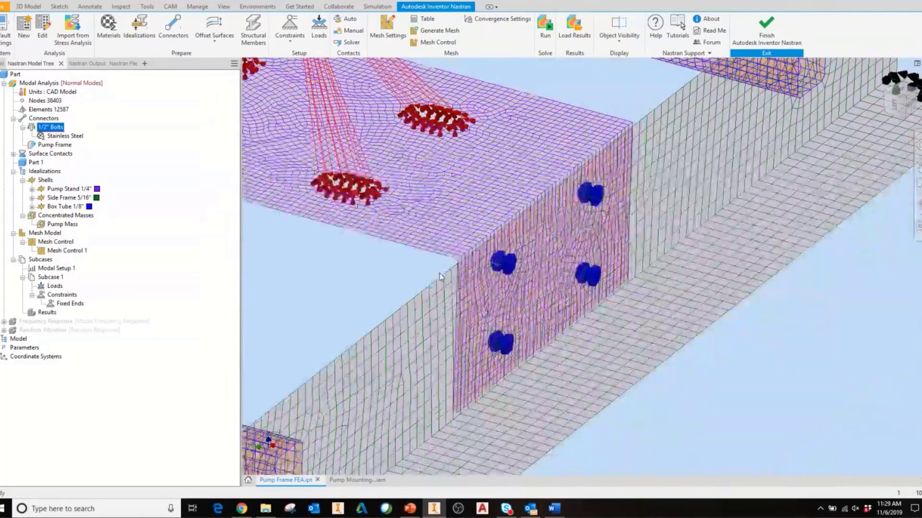
pyautogui.scroll(-3, 442, 274)
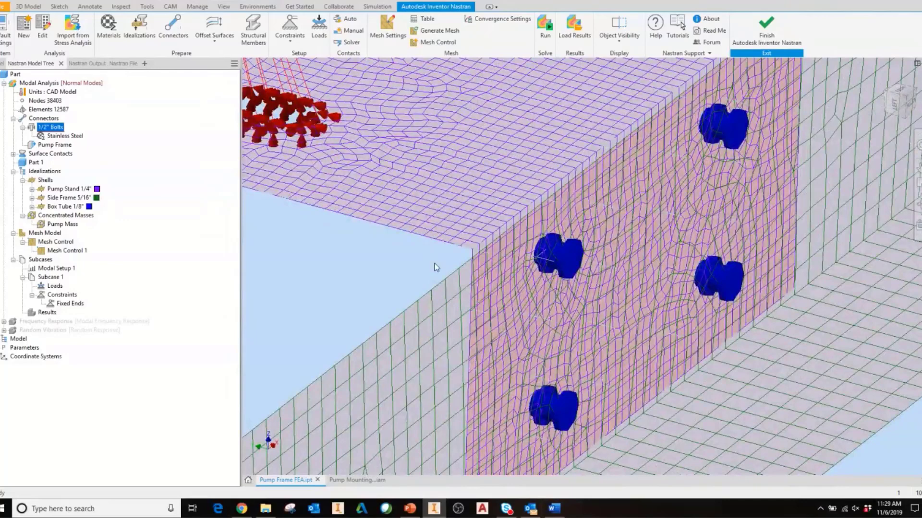
pyautogui.scroll(3, 436, 267)
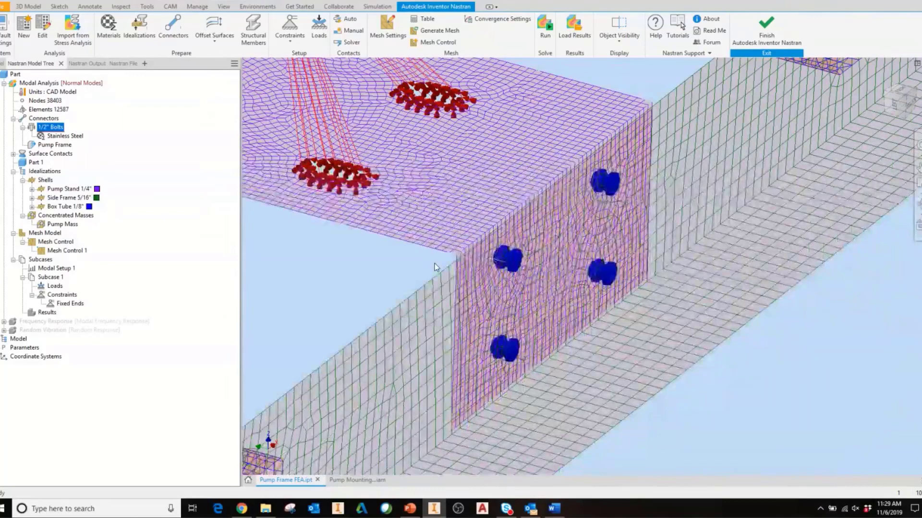
pyautogui.scroll(1, 436, 267)
pyautogui.moveTo(436, 267); pyautogui.dragTo(651, 283, button='middle')
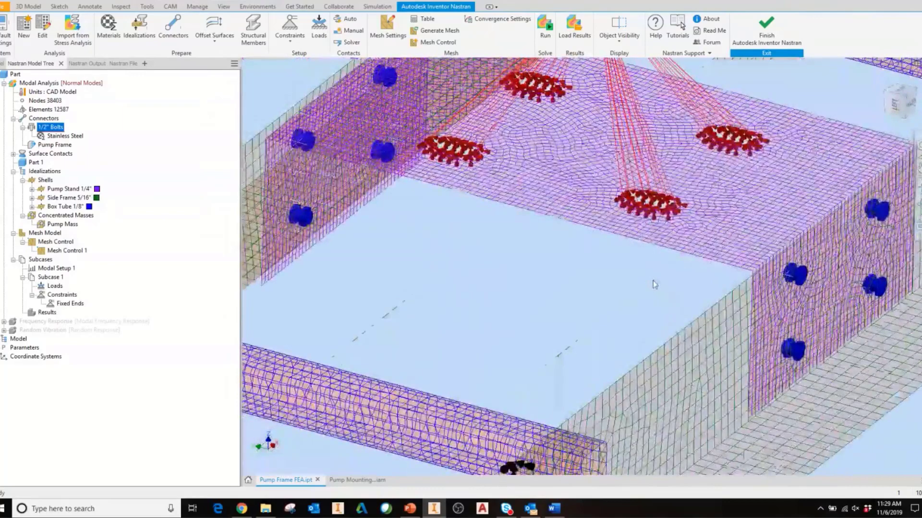
pyautogui.scroll(3, 654, 284)
pyautogui.scroll(2, 522, 272)
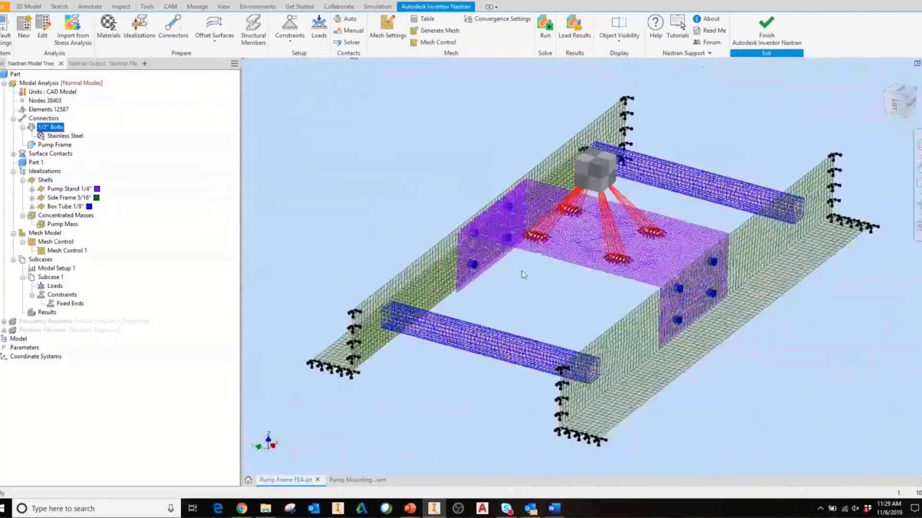
# Step: Inspect the mesh where the box tube end meets the side frame and check the mesh settings
pyautogui.keyDown('shift'); pyautogui.moveTo(457, 356); pyautogui.dragTo(470, 376, button='middle'); pyautogui.keyUp('shift')
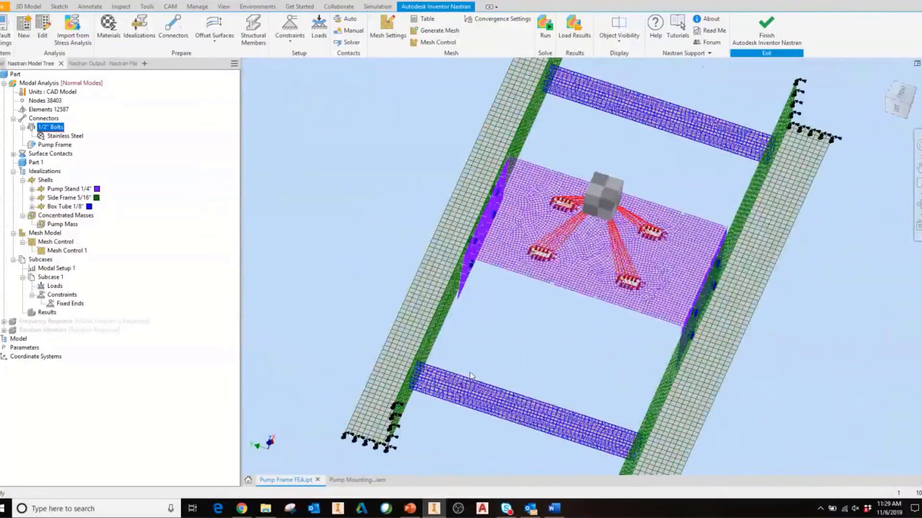
pyautogui.scroll(-5, 475, 336)
pyautogui.scroll(-4, 711, 194)
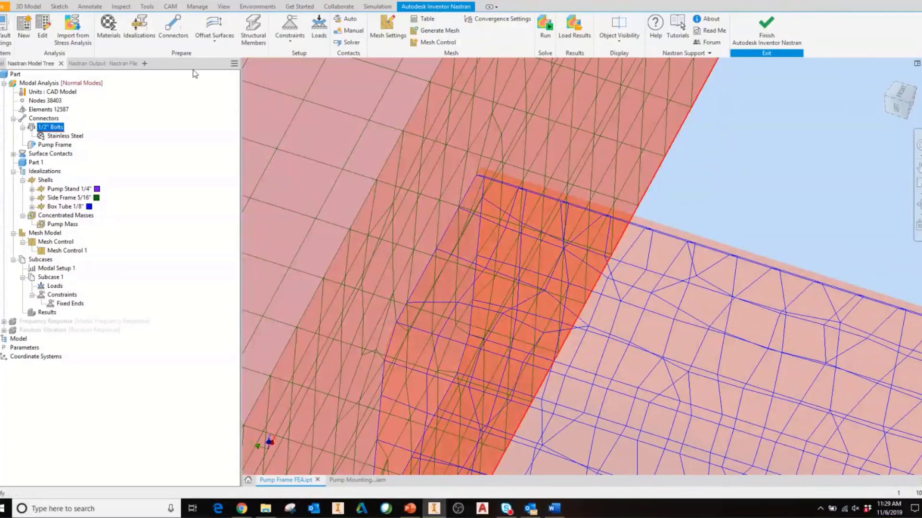
pyautogui.click(388, 34)
pyautogui.click(305, 248)
pyautogui.scroll(-3, 677, 218)
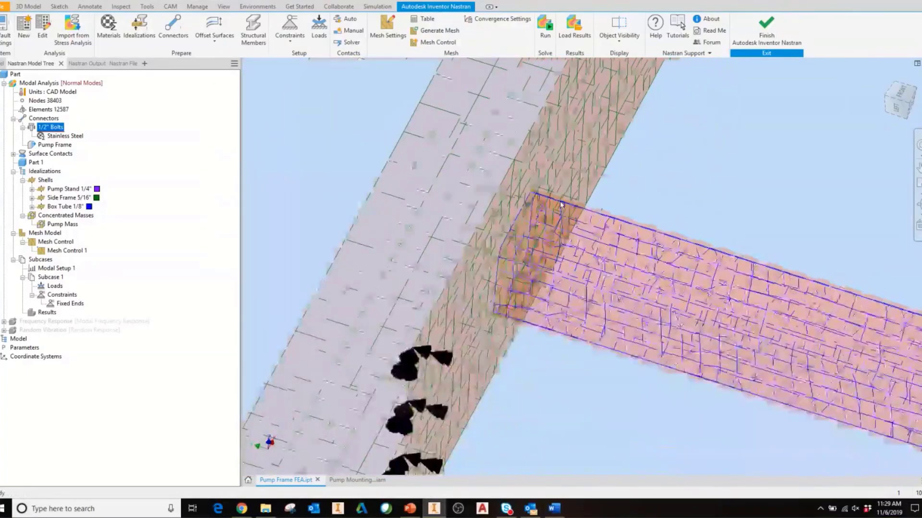
# Step: Mark a node and edge shared by the box tube and side frame meshes with the annotation pen, and clear the marks
pyautogui.scroll(-5, 561, 204)
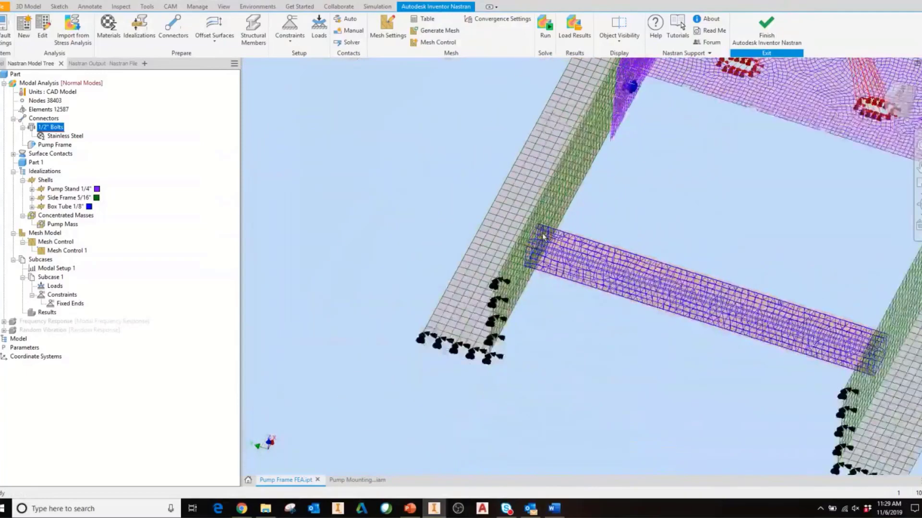
pyautogui.scroll(-2, 545, 206)
pyautogui.scroll(3, 540, 94)
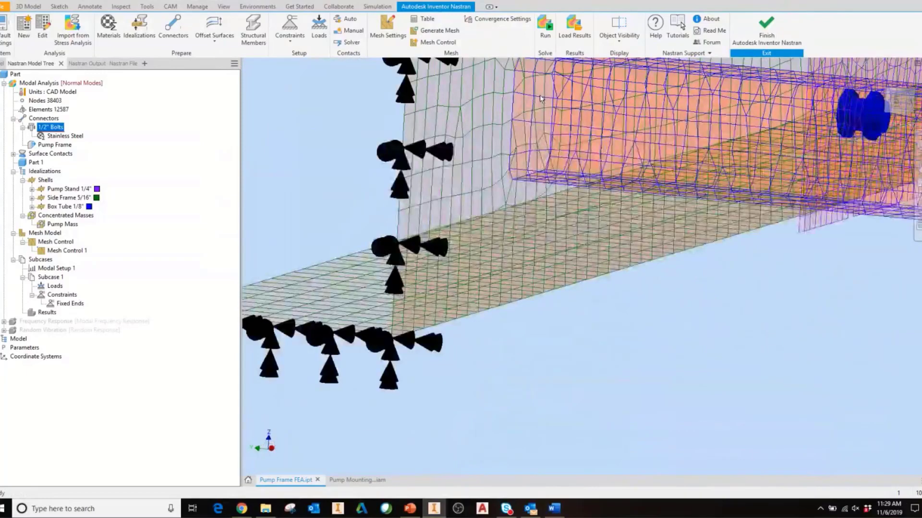
pyautogui.scroll(5, 489, 152)
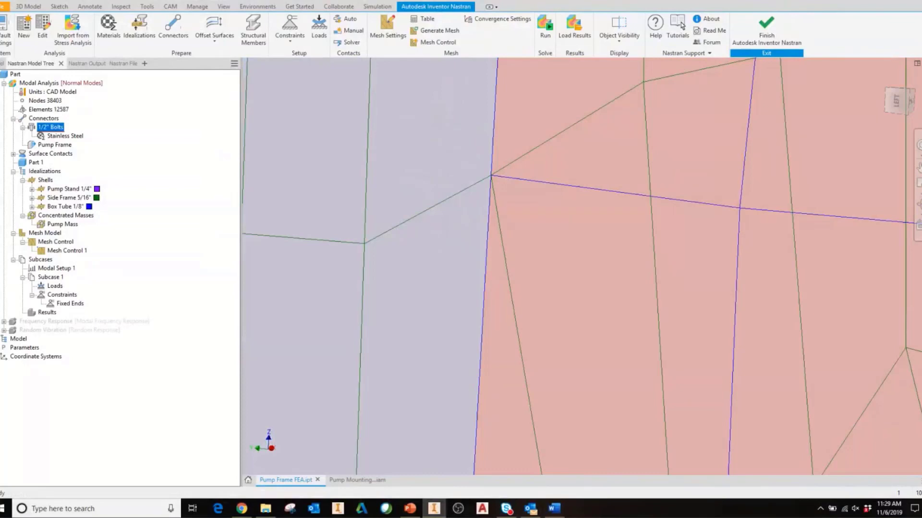
pyautogui.click(492, 176)
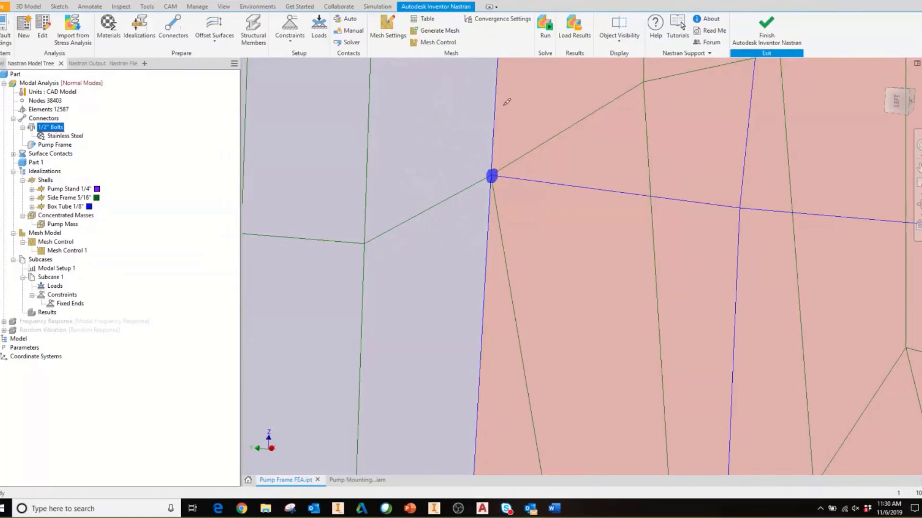
pyautogui.moveTo(494, 80); pyautogui.dragTo(478, 322)
pyautogui.moveTo(567, 274); pyautogui.dragTo(415, 247)
pyautogui.moveTo(606, 135)
pyautogui.mouseDown()
pyautogui.moveTo(530, 113)
pyautogui.moveTo(422, 131)
pyautogui.mouseUp()
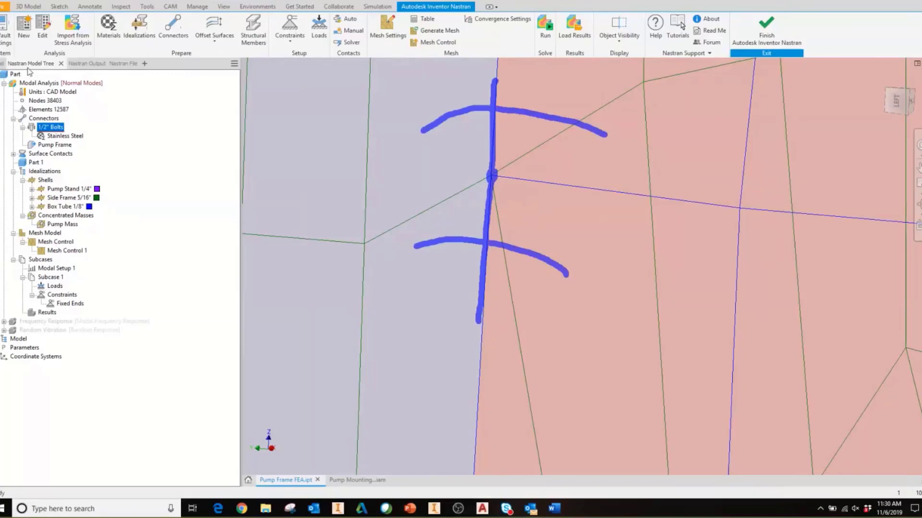
pyautogui.press('Escape')
pyautogui.scroll(-10, 463, 269)
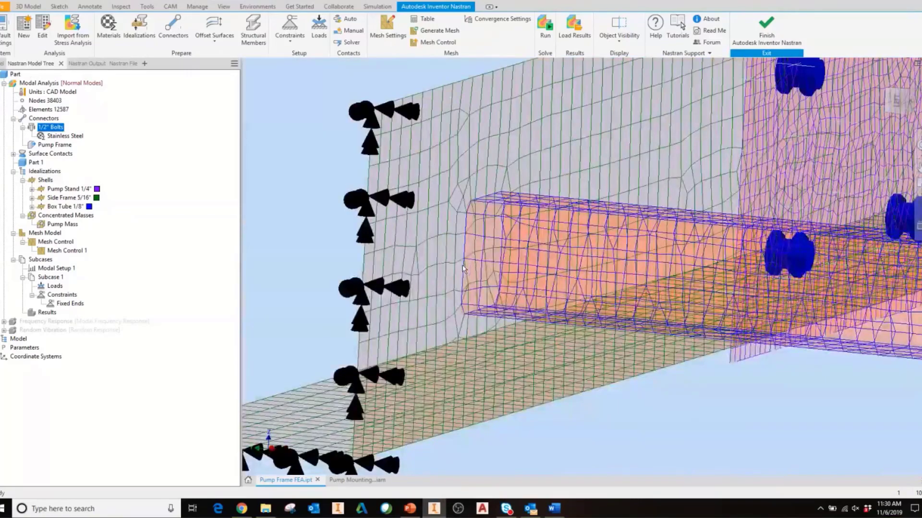
pyautogui.scroll(-3, 463, 269)
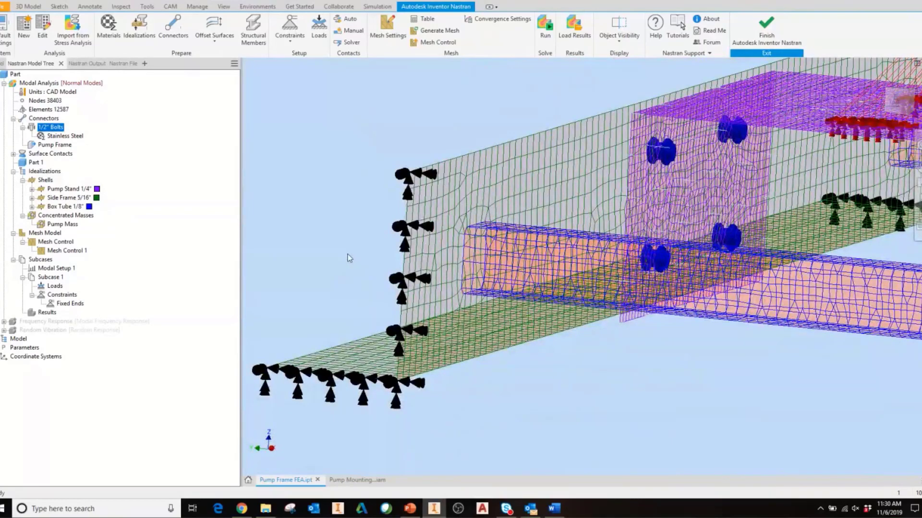
# Step: Examine the pump mass and the rigid connectors that tie it to the pump stand's mounting holes
pyautogui.scroll(-3, 349, 258)
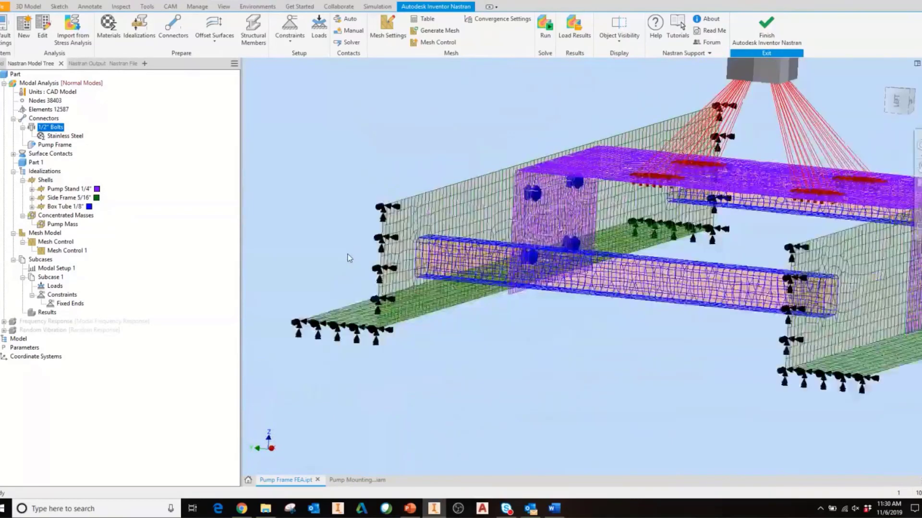
pyautogui.scroll(-2, 348, 259)
pyautogui.keyDown('shift'); pyautogui.moveTo(345, 261); pyautogui.dragTo(548, 318, button='middle'); pyautogui.keyUp('shift')
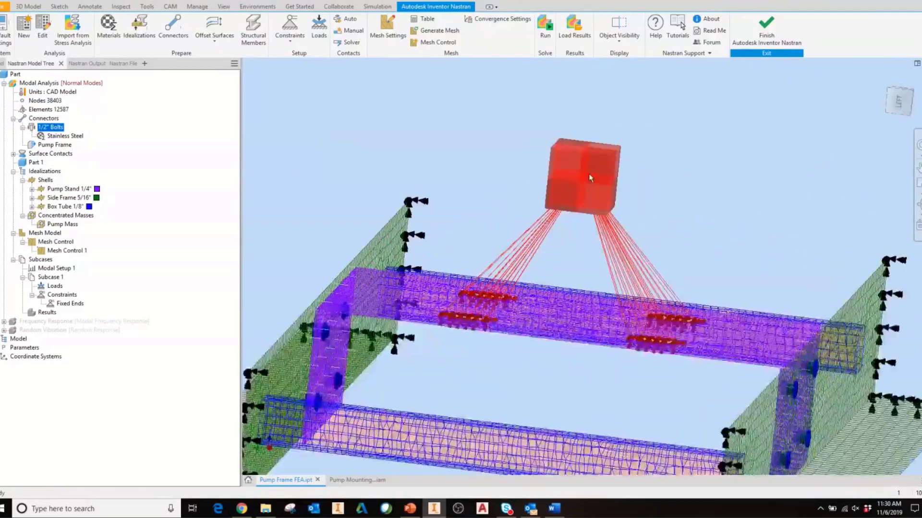
pyautogui.keyDown('shift'); pyautogui.moveTo(589, 174); pyautogui.dragTo(581, 169, button='middle'); pyautogui.keyUp('shift')
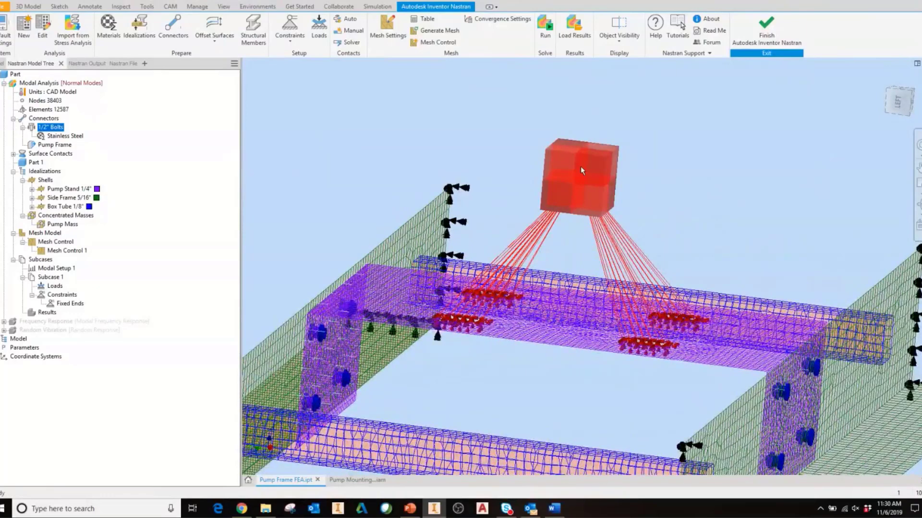
pyautogui.keyDown('shift'); pyautogui.moveTo(581, 166); pyautogui.dragTo(541, 251, button='middle'); pyautogui.keyUp('shift')
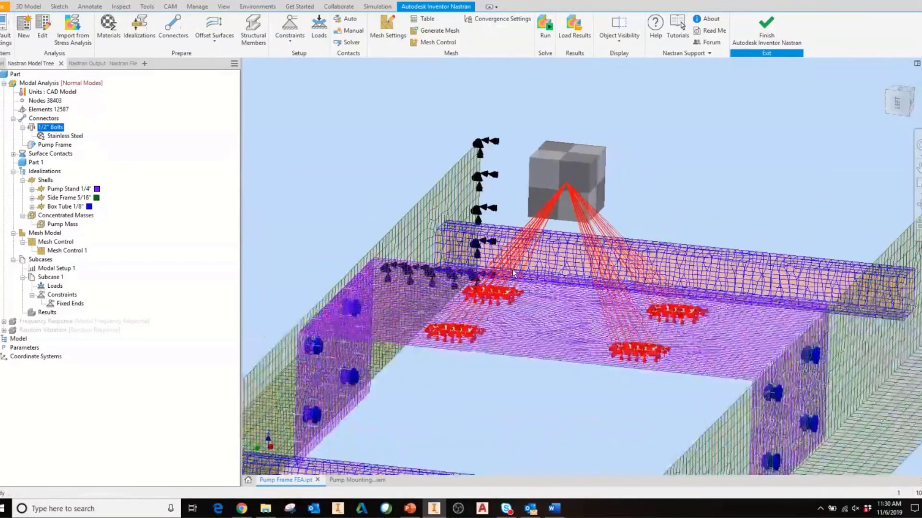
pyautogui.scroll(5, 513, 274)
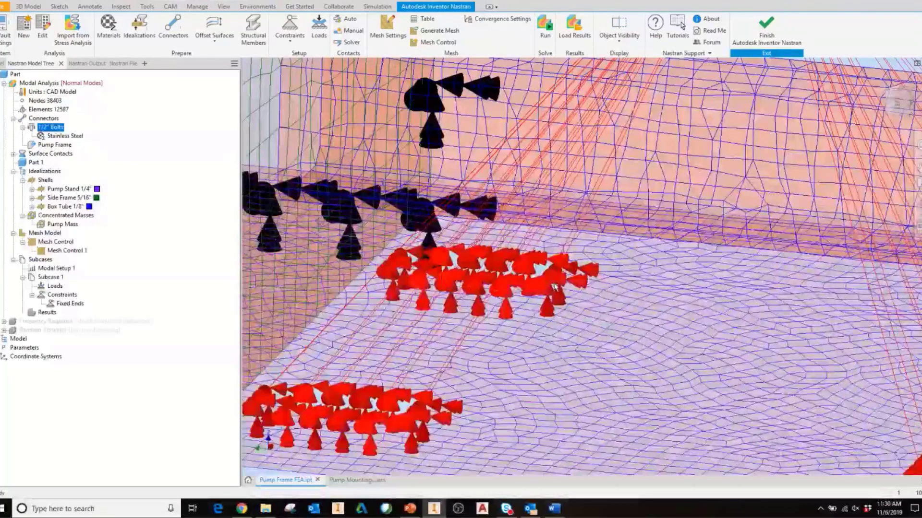
pyautogui.press('F6')
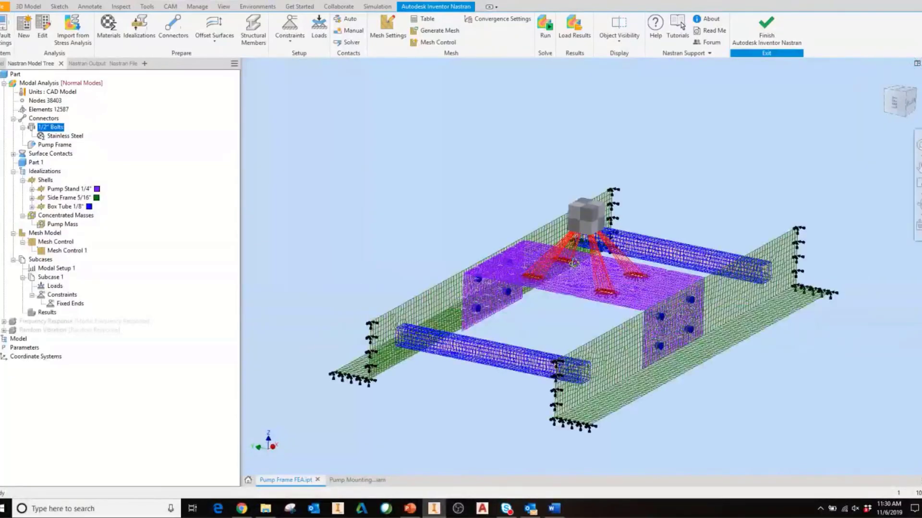
pyautogui.keyDown('shift'); pyautogui.moveTo(480, 186); pyautogui.dragTo(442, 140, button='middle'); pyautogui.keyUp('shift')
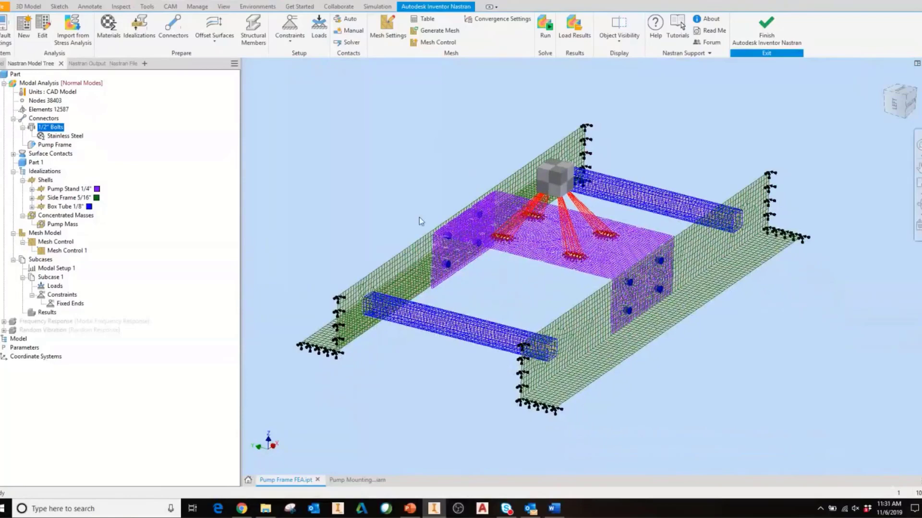
# Step: Highlight the Frame to Stand Sep surface contact and inspect where the pump stand's side meets the side frame around the bolts
pyautogui.click(360, 480)
pyautogui.click(285, 480)
pyautogui.click(13, 154)
pyautogui.click(84, 163)
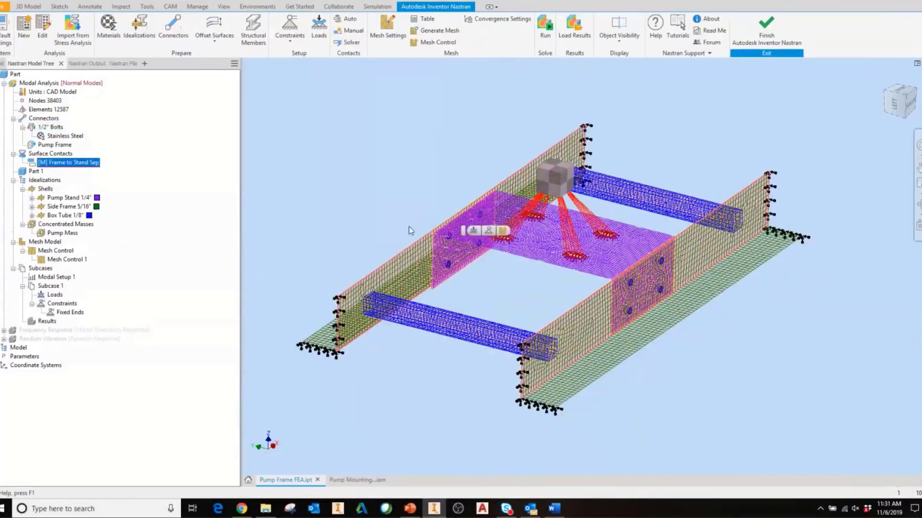
pyautogui.scroll(5, 422, 233)
pyautogui.scroll(3, 498, 206)
pyautogui.moveTo(498, 206); pyautogui.dragTo(494, 74, button='middle')
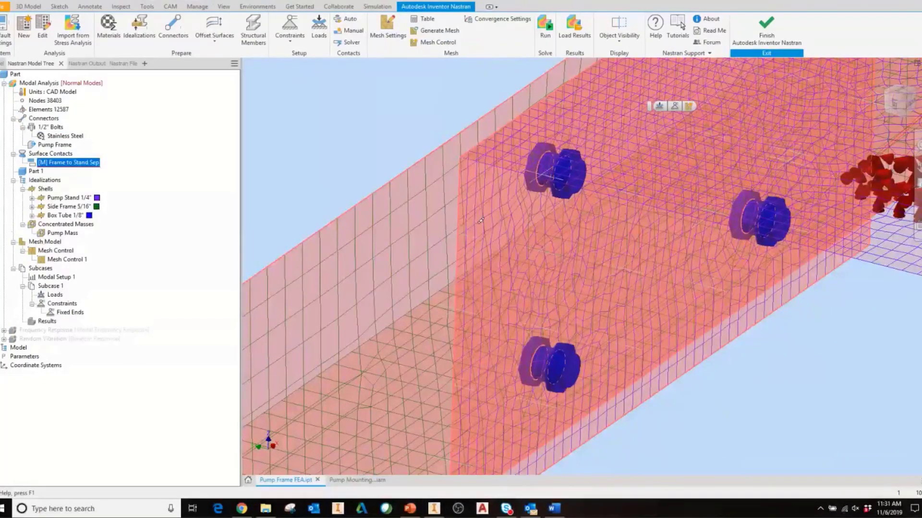
pyautogui.moveTo(489, 231)
pyautogui.mouseDown()
pyautogui.moveTo(421, 200)
pyautogui.moveTo(434, 235)
pyautogui.mouseUp()
pyautogui.moveTo(422, 198); pyautogui.dragTo(450, 196)
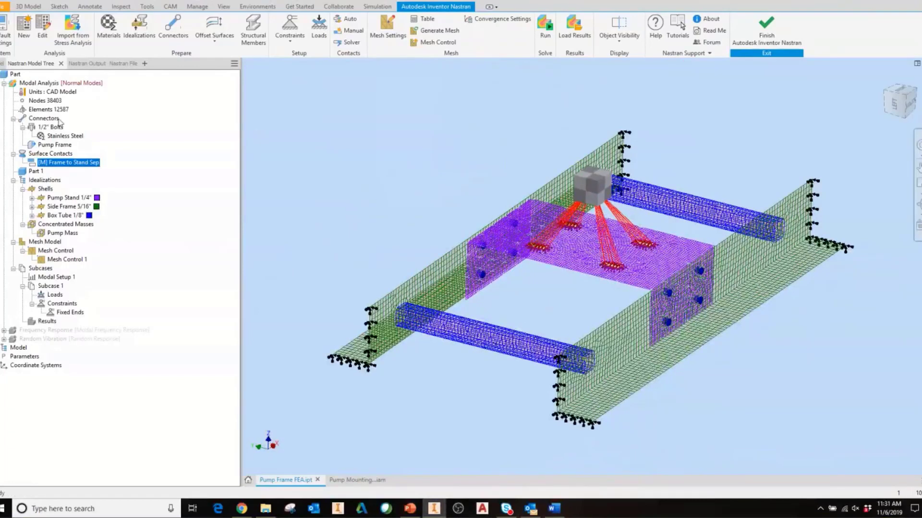
# Step: Review the Modal Analysis definition and its available analysis types, keeping Normal Modes, and close it without changes
pyautogui.click(5, 83)
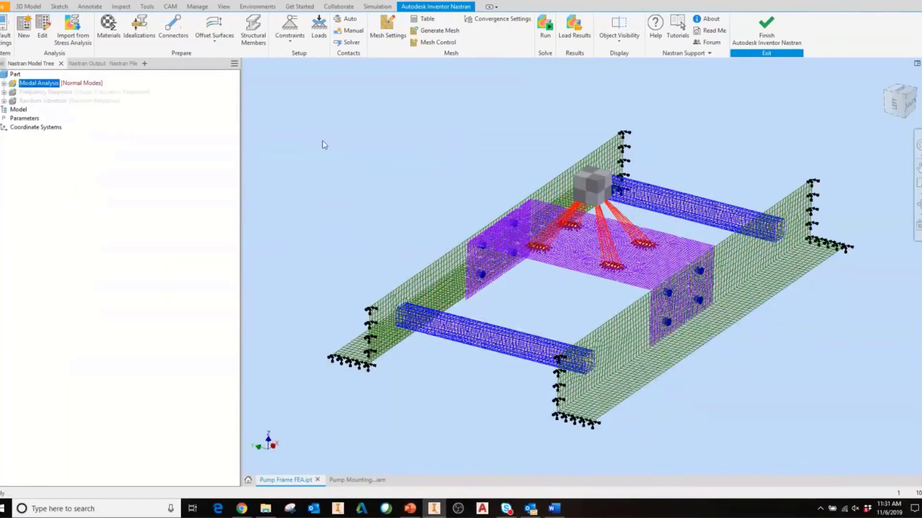
pyautogui.click(5, 83)
pyautogui.rightClick(36, 83)
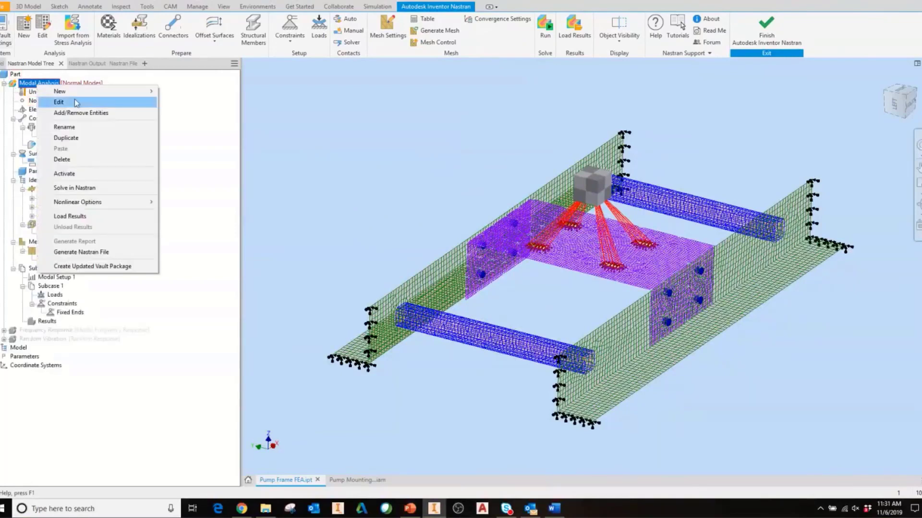
pyautogui.click(48, 101)
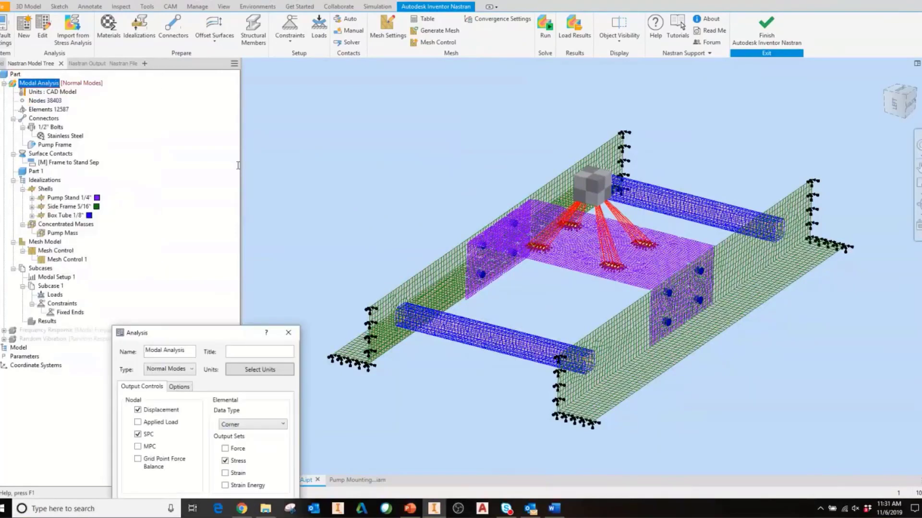
pyautogui.click(243, 181)
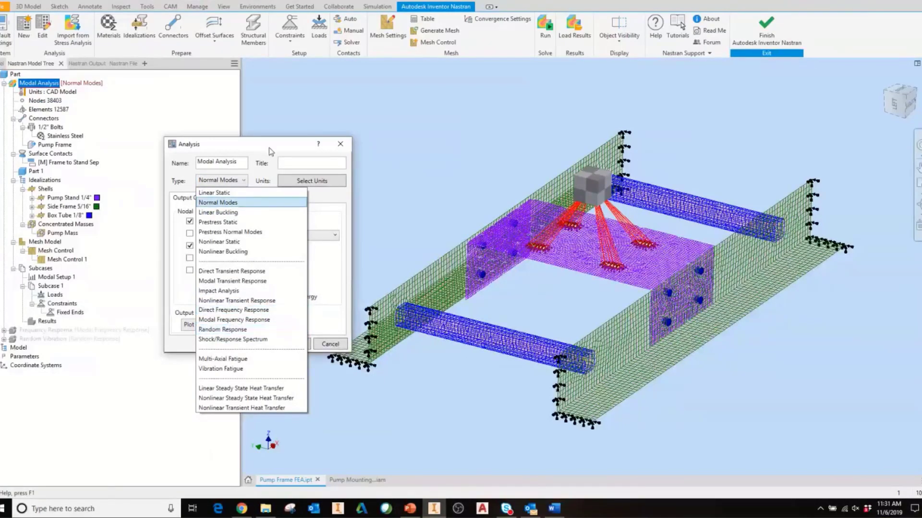
pyautogui.click(269, 203)
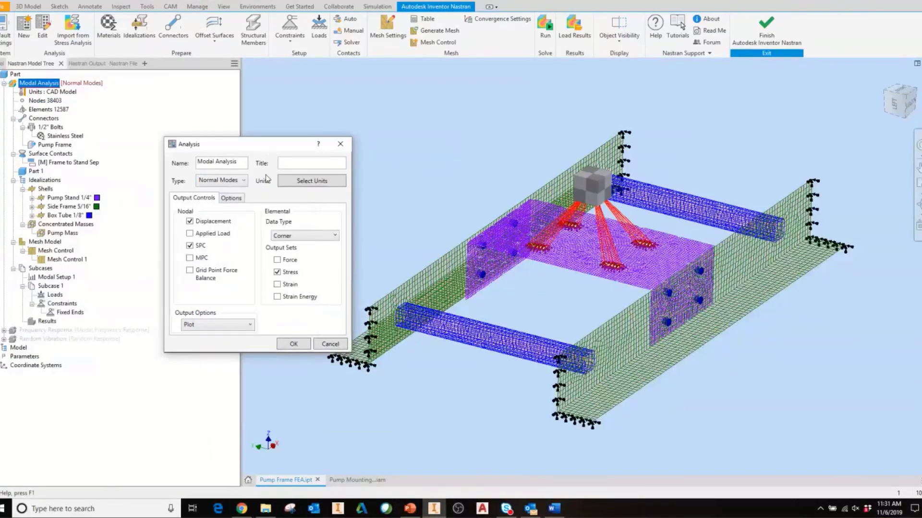
pyautogui.click(325, 344)
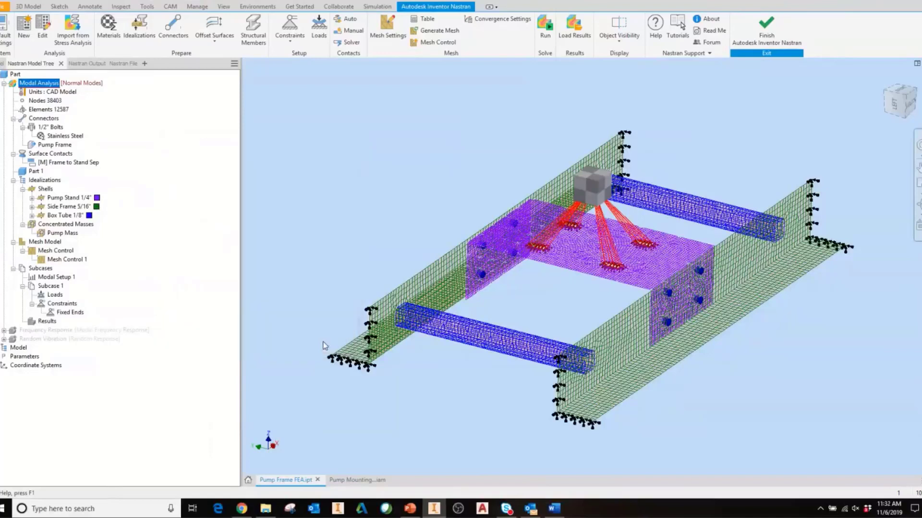
# Step: Circle Modal Setup 1 with the annotation pen, then review its number of modes and frequency limits without changing them
pyautogui.click(586, 2)
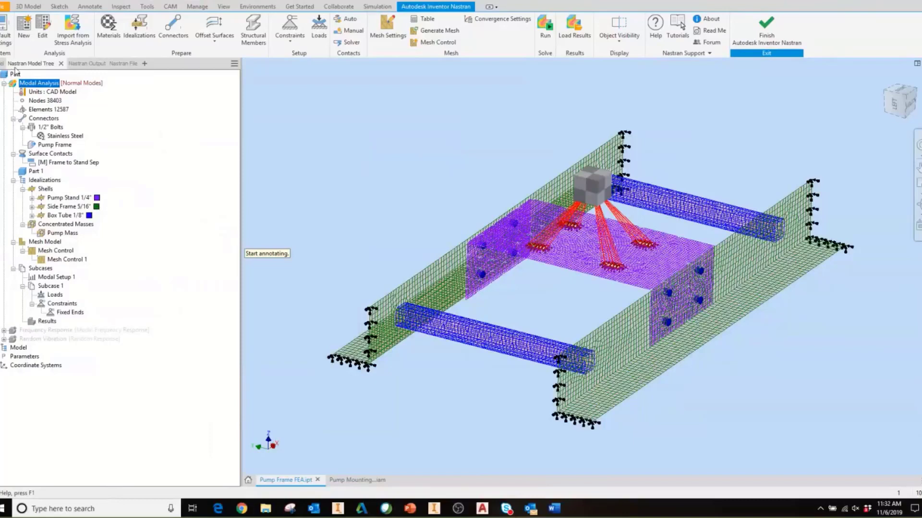
pyautogui.moveTo(49, 262)
pyautogui.mouseDown()
pyautogui.moveTo(77, 264)
pyautogui.moveTo(72, 291)
pyautogui.moveTo(65, 262)
pyautogui.mouseUp()
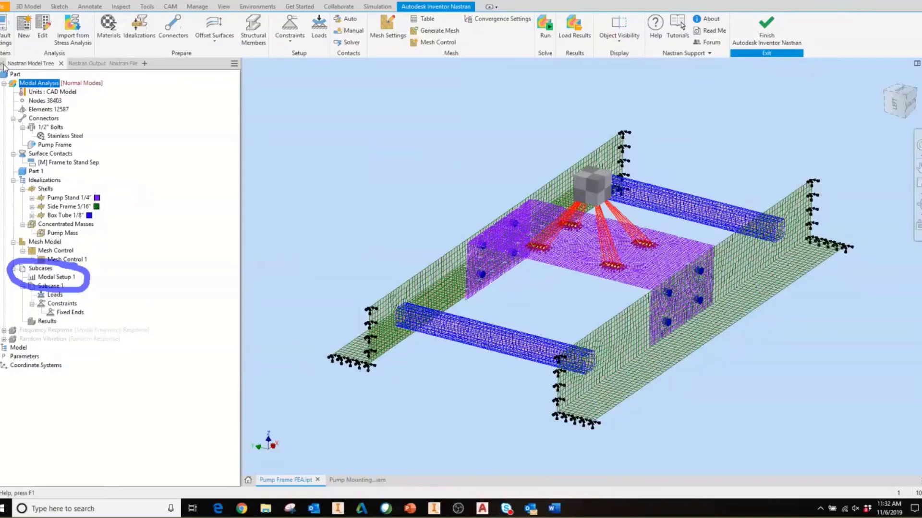
pyautogui.rightClick(75, 278)
pyautogui.click(115, 284)
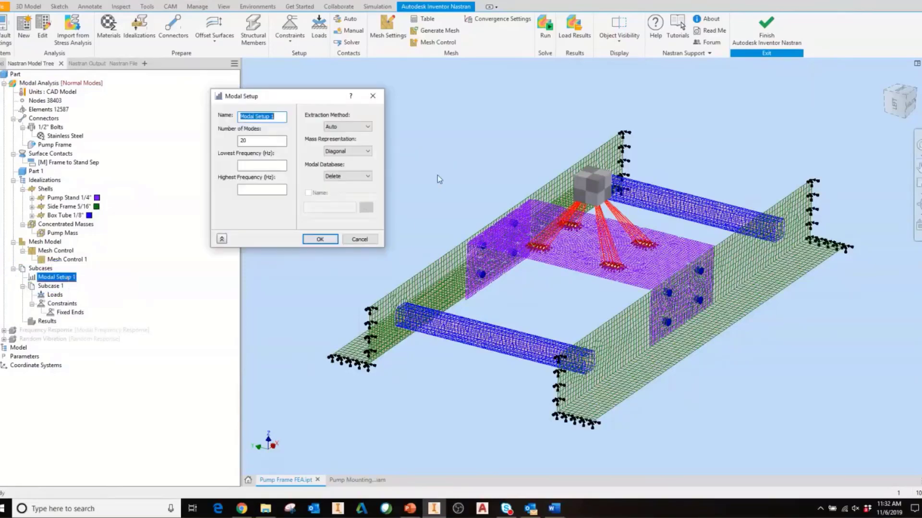
pyautogui.click(265, 142)
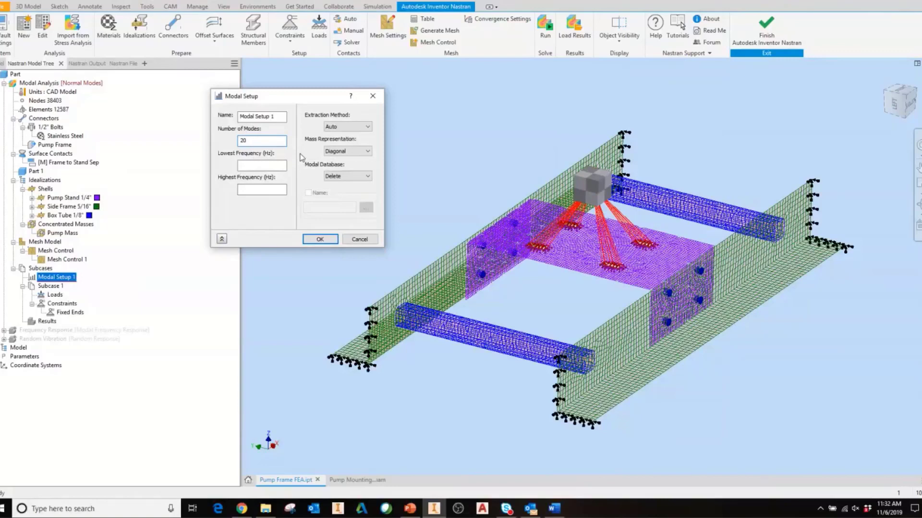
pyautogui.click(259, 166)
pyautogui.press('Tab')
pyautogui.press('Tab')
pyautogui.click(358, 240)
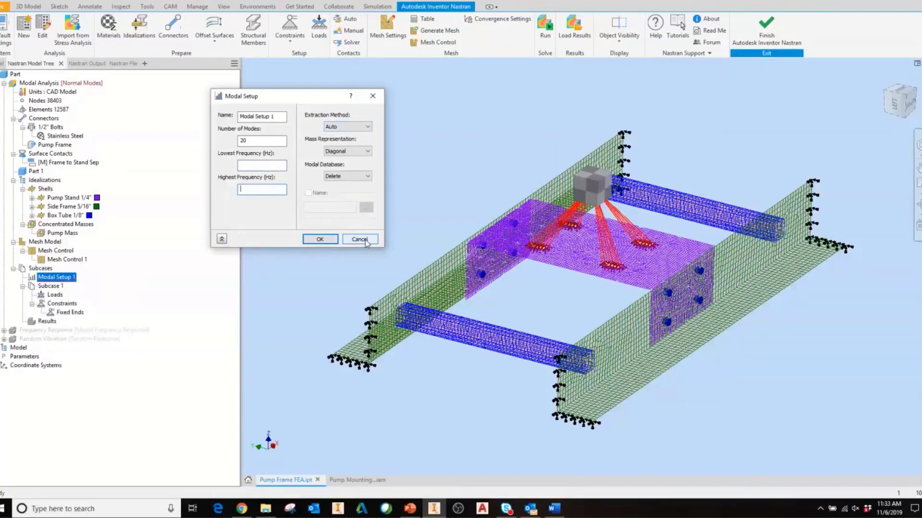
pyautogui.hotkey('shift', 'Tab')
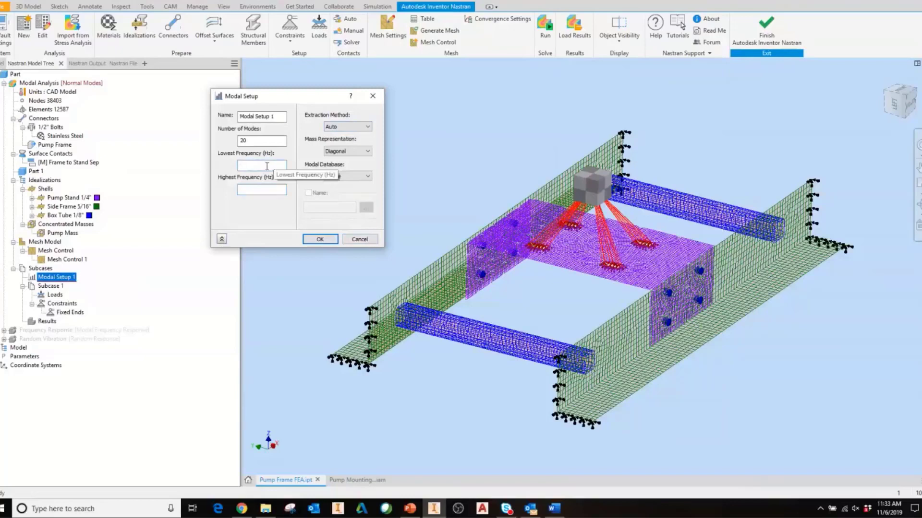
pyautogui.click(368, 240)
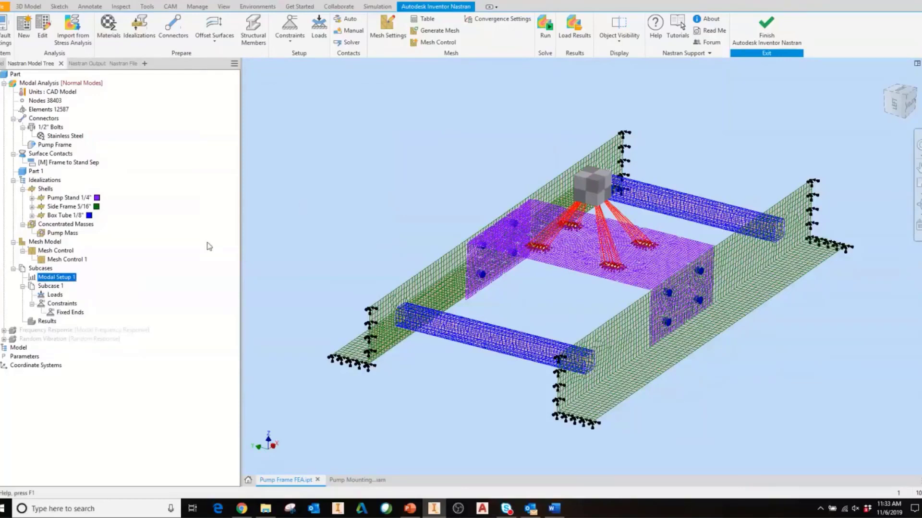
# Step: Highlight the Fixed Ends constraint on the side frames and review the Modal Analysis type options again, leaving them unchanged
pyautogui.click(77, 313)
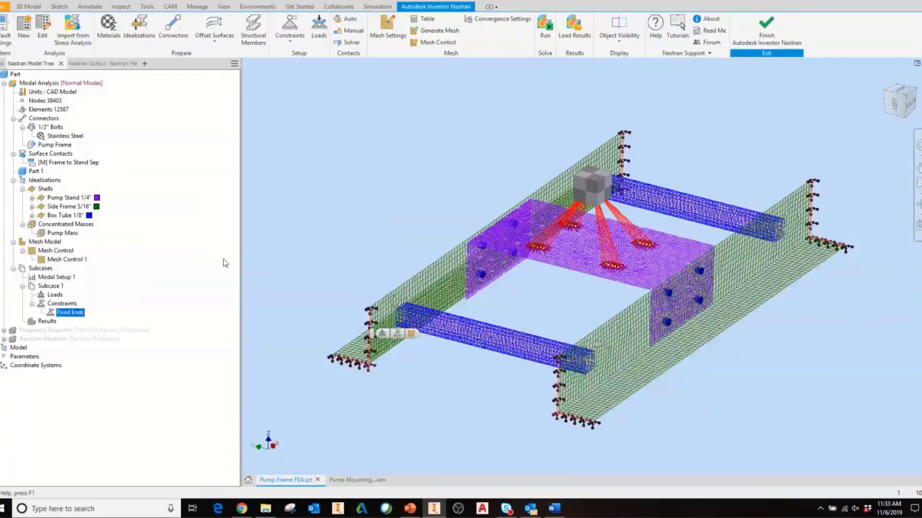
pyautogui.keyDown('shift'); pyautogui.moveTo(410, 207); pyautogui.dragTo(427, 180, button='middle'); pyautogui.keyUp('shift')
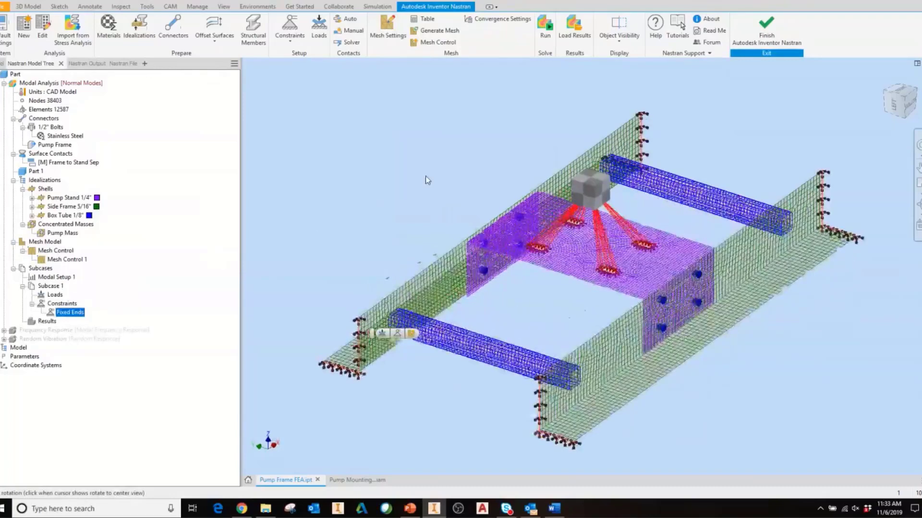
pyautogui.rightClick(40, 82)
pyautogui.click(63, 101)
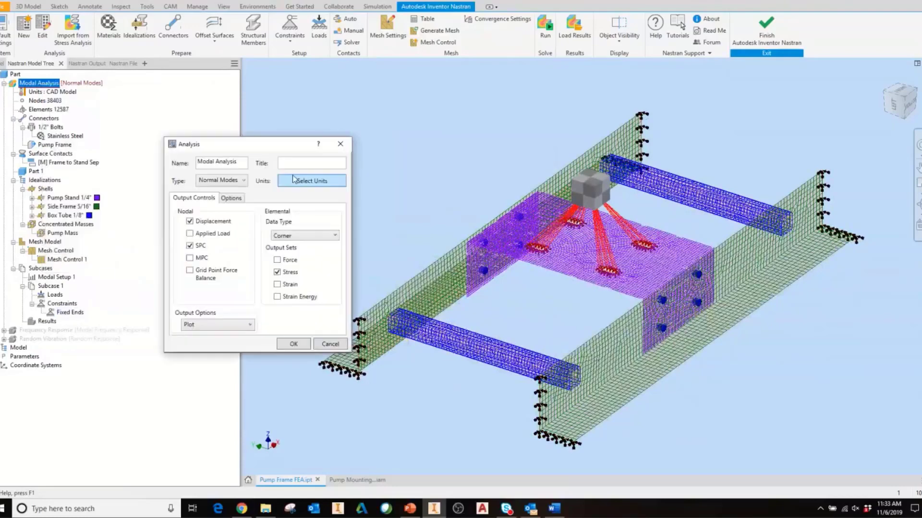
pyautogui.click(229, 183)
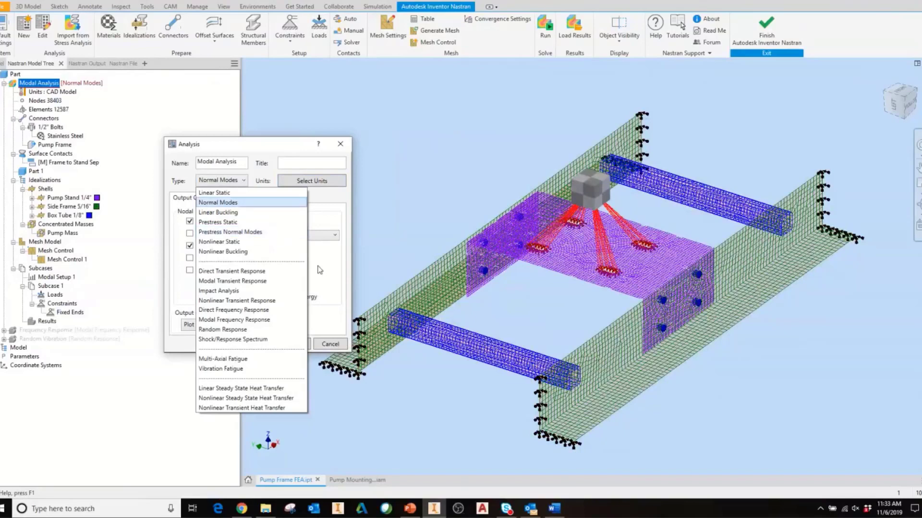
pyautogui.click(338, 345)
pyautogui.click(329, 344)
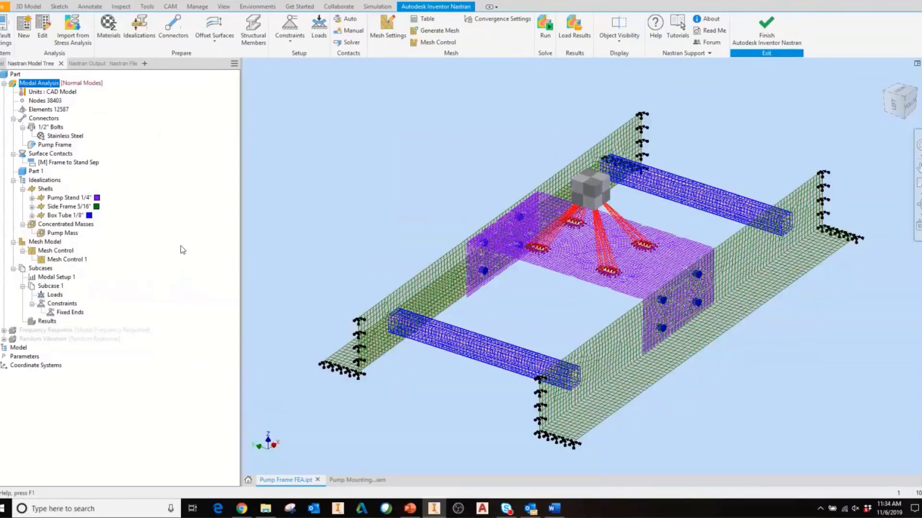
# Step: Load the modal analysis results and open their plot settings
pyautogui.rightClick(47, 323)
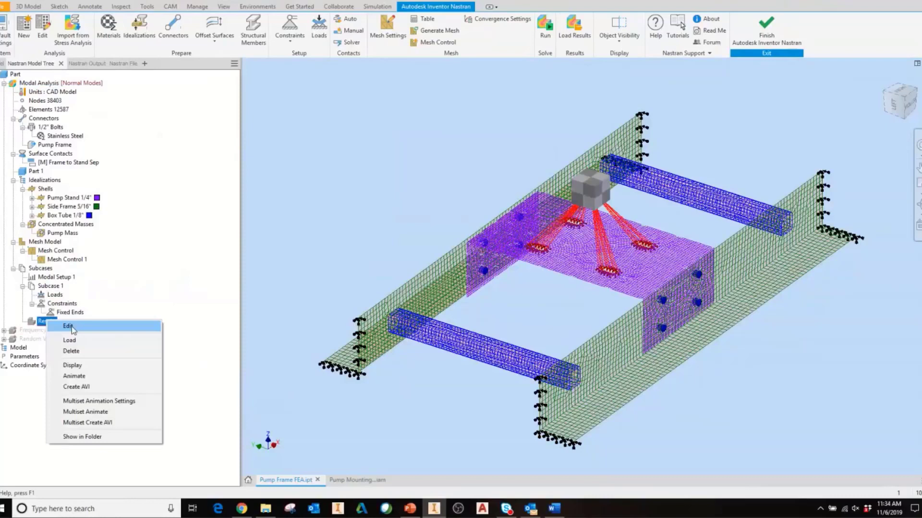
pyautogui.click(48, 328)
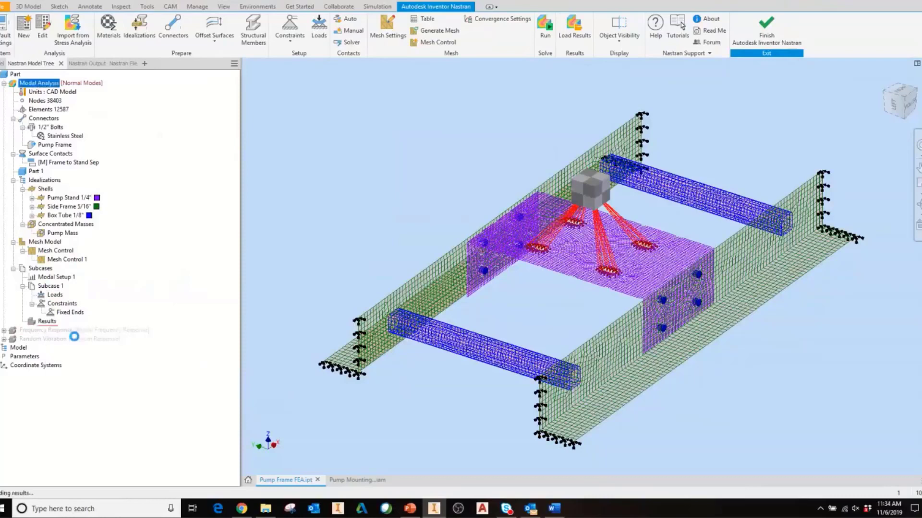
pyautogui.rightClick(49, 322)
pyautogui.click(321, 199)
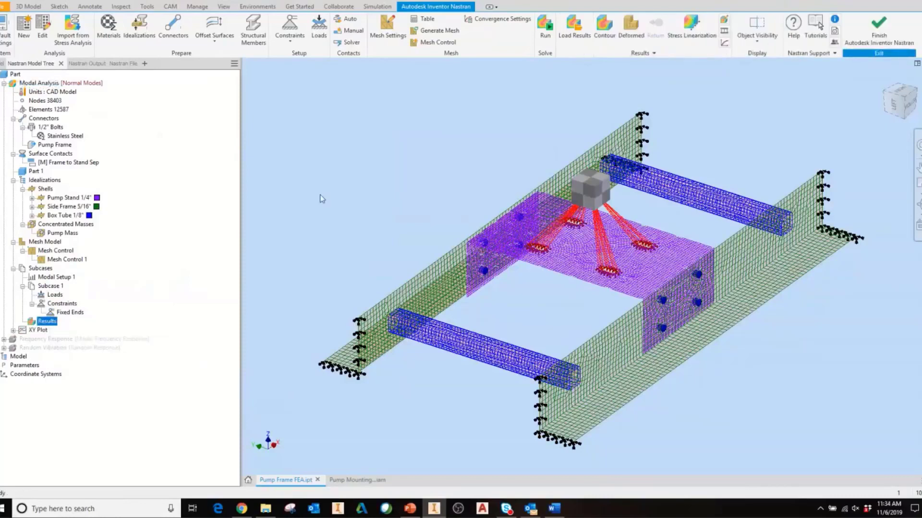
pyautogui.moveTo(481, 169)
pyautogui.mouseDown(button='middle')
pyautogui.moveTo(511, 158)
pyautogui.moveTo(468, 169)
pyautogui.mouseUp(button='middle')
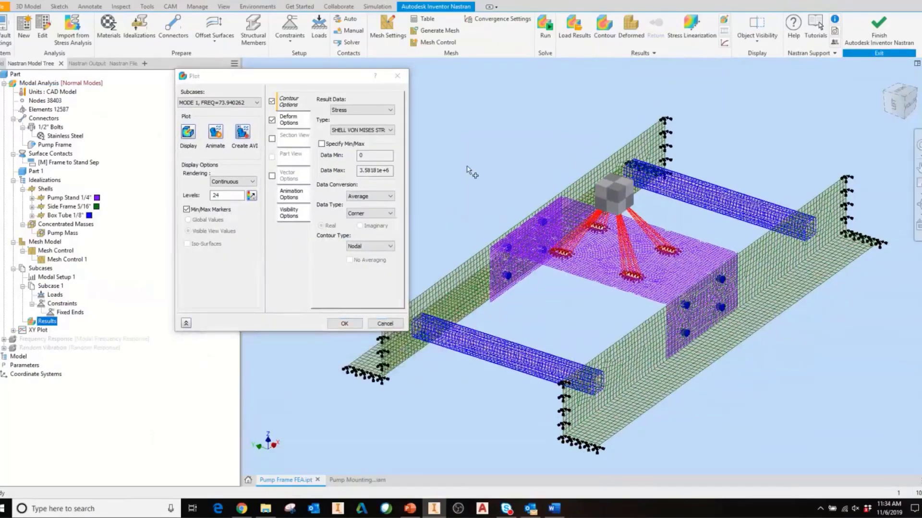
# Step: Check the list of modes and display the deformed shell von Mises stress contour for Mode 1, viewing the frame from another side
pyautogui.click(251, 105)
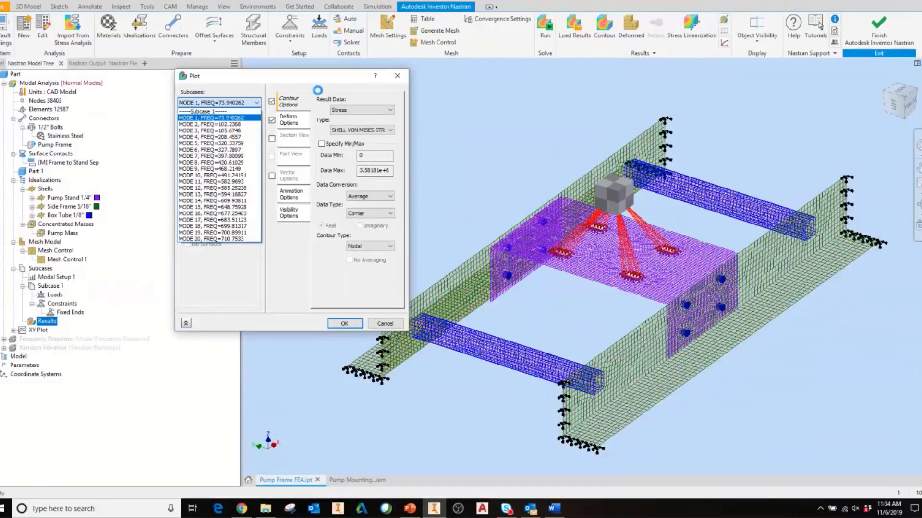
pyautogui.click(434, 131)
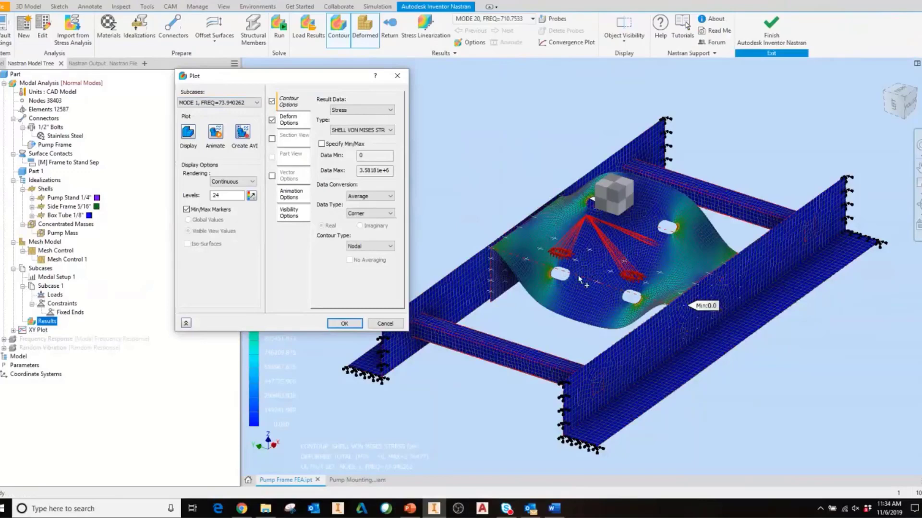
pyautogui.keyDown('shift'); pyautogui.moveTo(582, 283); pyautogui.dragTo(630, 259, button='middle'); pyautogui.keyUp('shift')
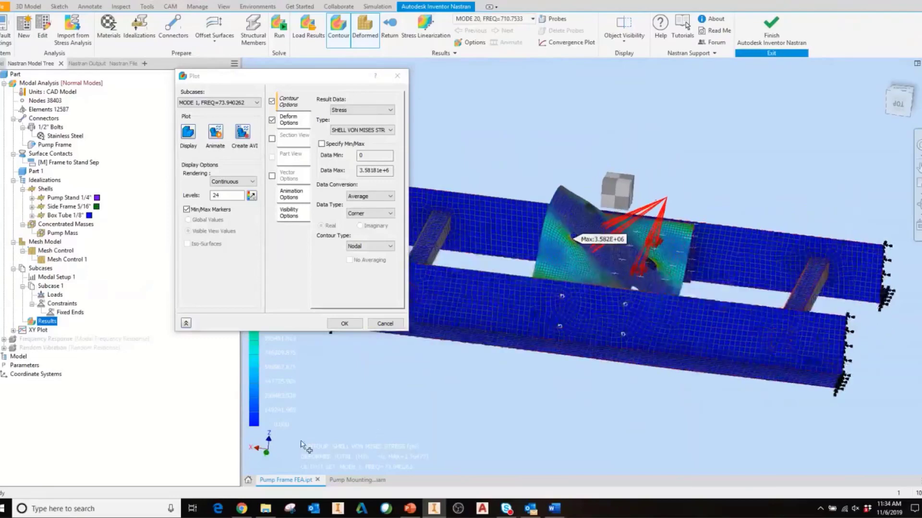
# Step: Inspect the Mode 1 deformation of the pump stand and hide the concentrated masses and connectors from the display
pyautogui.scroll(3, 629, 259)
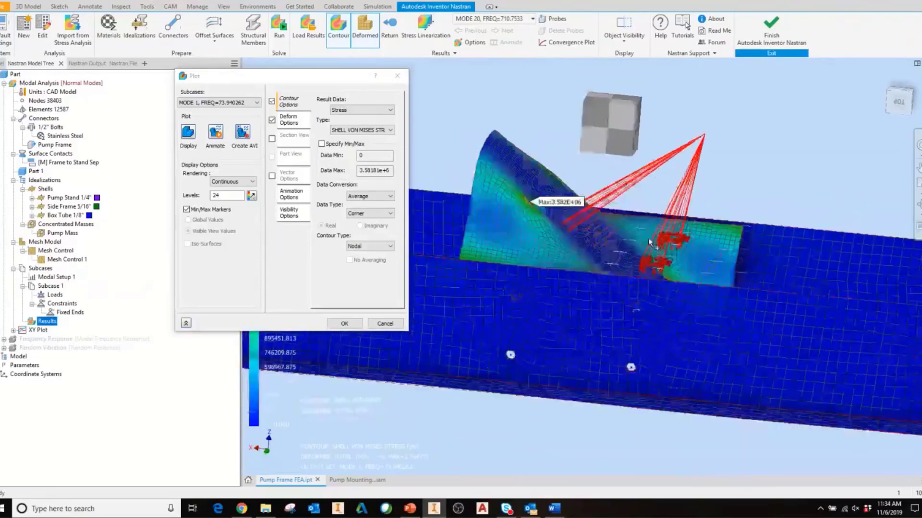
pyautogui.keyDown('shift'); pyautogui.moveTo(648, 238); pyautogui.dragTo(668, 324, button='middle'); pyautogui.keyUp('shift')
pyautogui.scroll(-5, 645, 285)
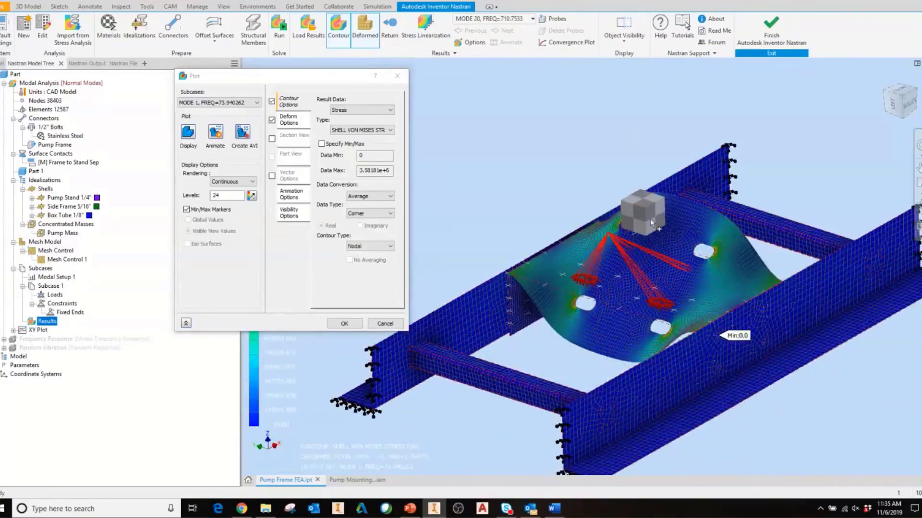
pyautogui.click(624, 30)
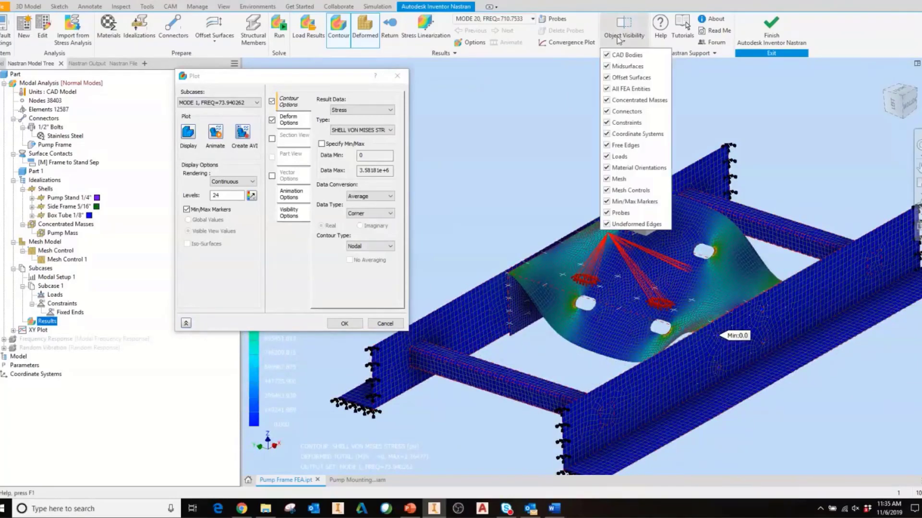
pyautogui.click(633, 100)
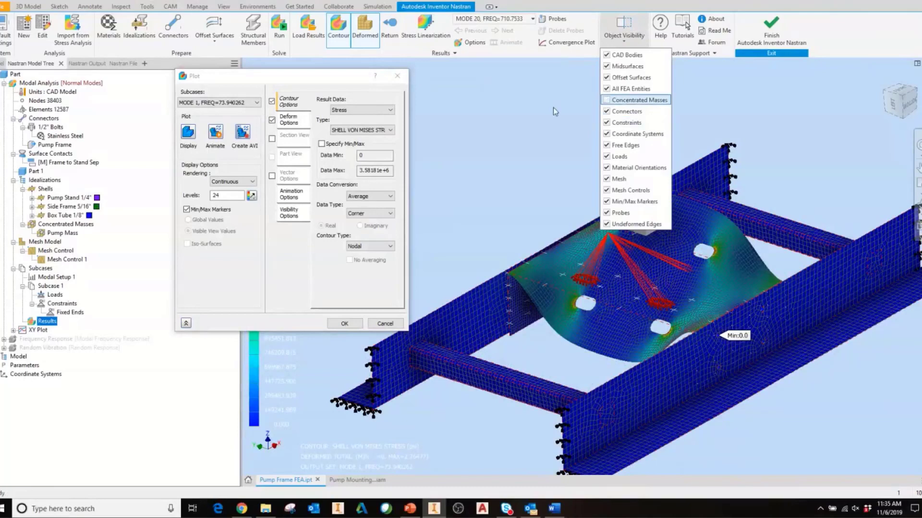
pyautogui.click(626, 112)
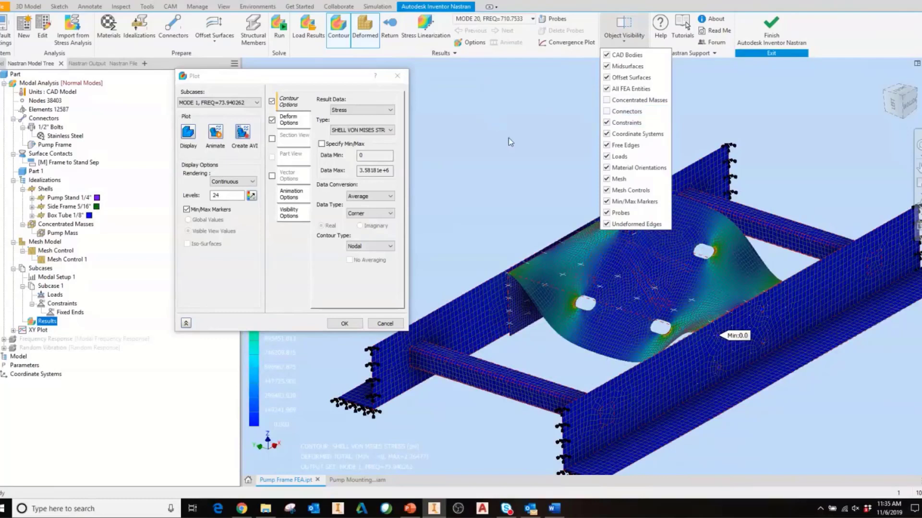
pyautogui.click(624, 191)
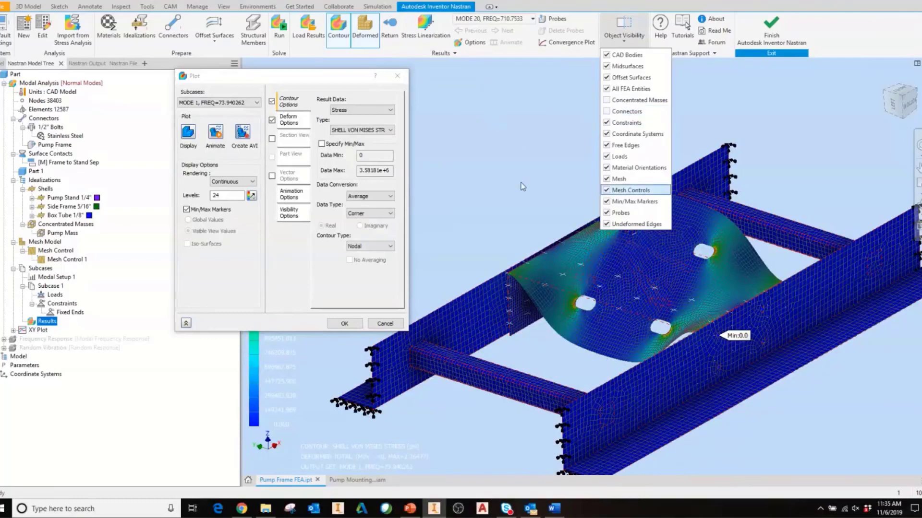
pyautogui.click(536, 162)
pyautogui.moveTo(709, 272)
pyautogui.keyDown('shift'); pyautogui.mouseDown(button='middle')
pyautogui.moveTo(698, 264)
pyautogui.moveTo(708, 272)
pyautogui.mouseUp(button='middle'); pyautogui.keyUp('shift')
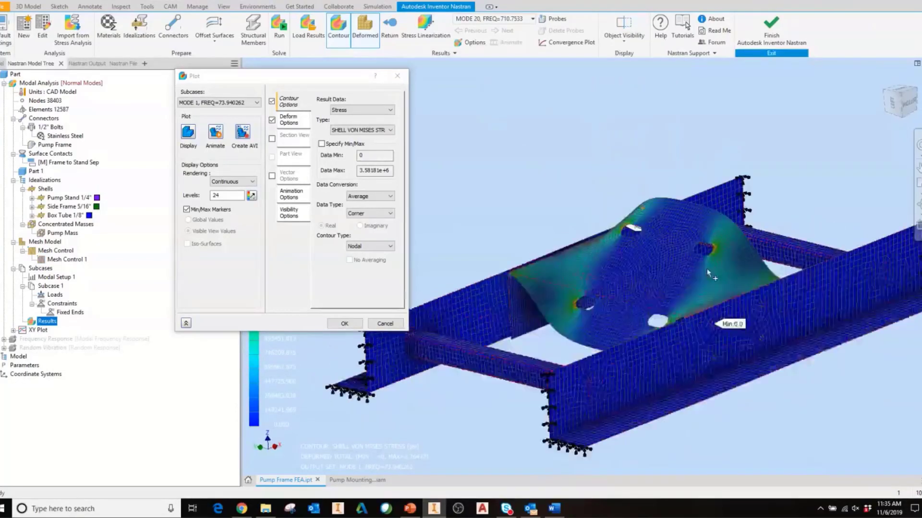
# Step: Display the Mode 2 total displacement contour, mark the sideways direction with an annotation arrow, and examine the deformed frame
pyautogui.click(219, 102)
pyautogui.press('Down')
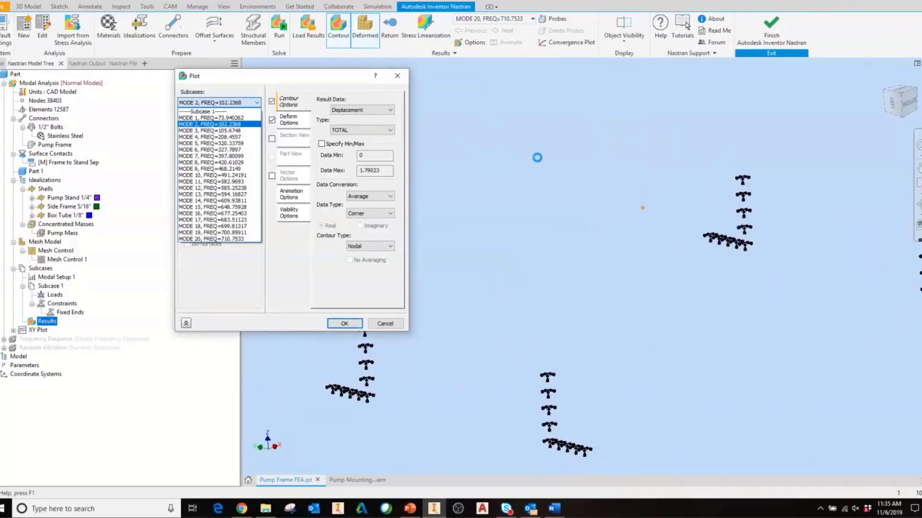
pyautogui.keyDown('shift'); pyautogui.moveTo(528, 215); pyautogui.dragTo(508, 126, button='middle'); pyautogui.keyUp('shift')
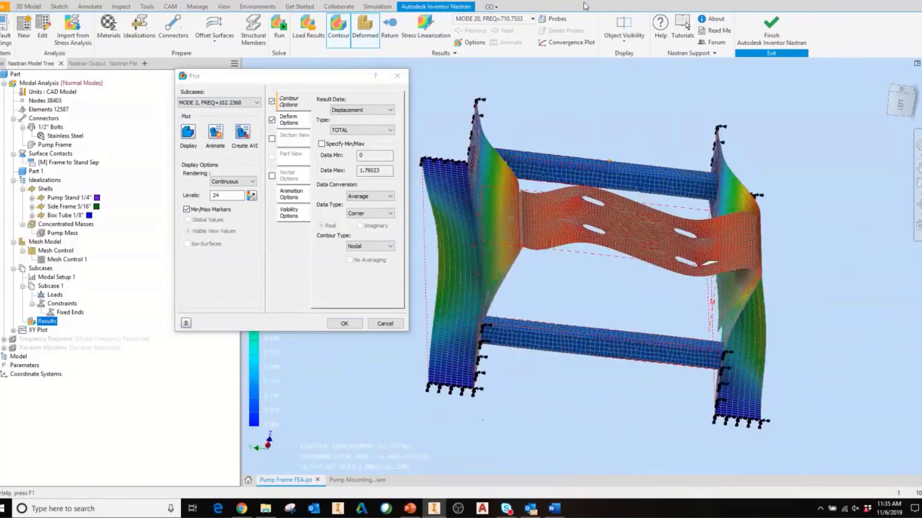
pyautogui.moveTo(552, 110)
pyautogui.mouseDown()
pyautogui.moveTo(709, 125)
pyautogui.moveTo(684, 103)
pyautogui.moveTo(680, 133)
pyautogui.mouseUp()
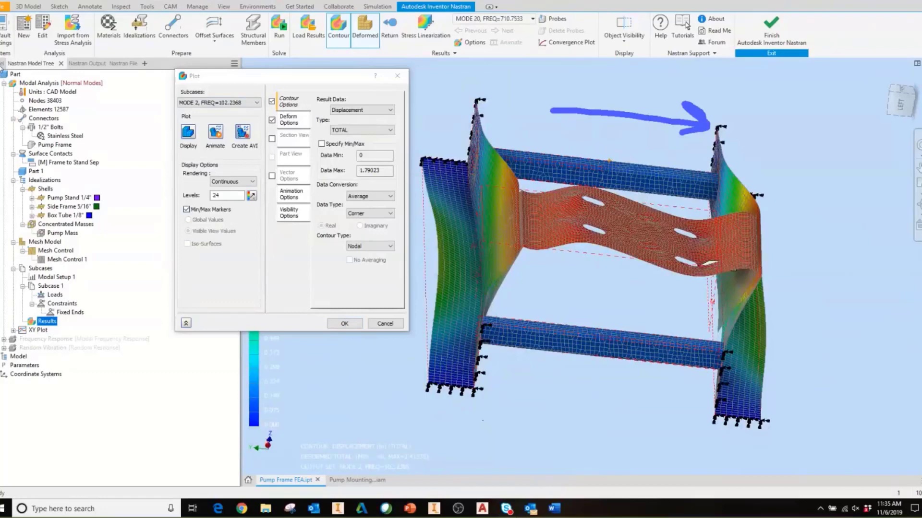
pyautogui.keyDown('shift'); pyautogui.moveTo(502, 168); pyautogui.dragTo(664, 201, button='middle'); pyautogui.keyUp('shift')
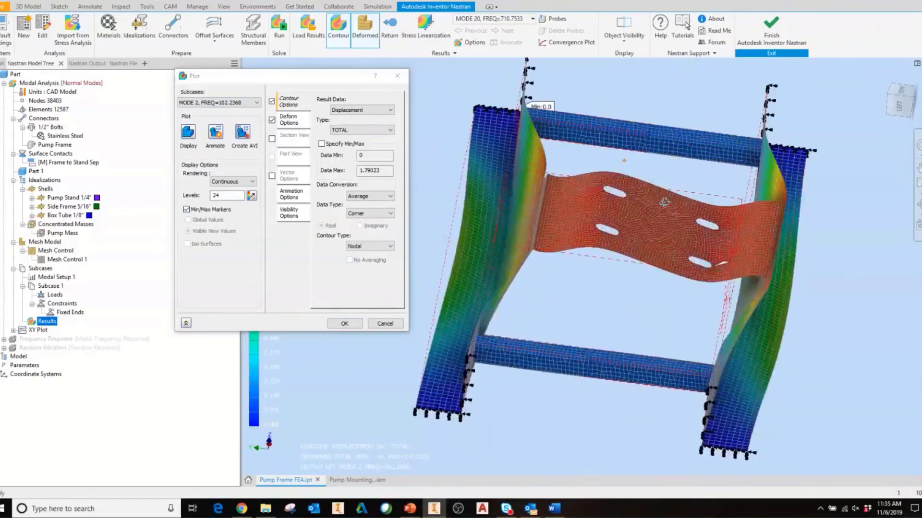
pyautogui.keyDown('shift'); pyautogui.moveTo(695, 258); pyautogui.dragTo(690, 261, button='middle'); pyautogui.keyUp('shift')
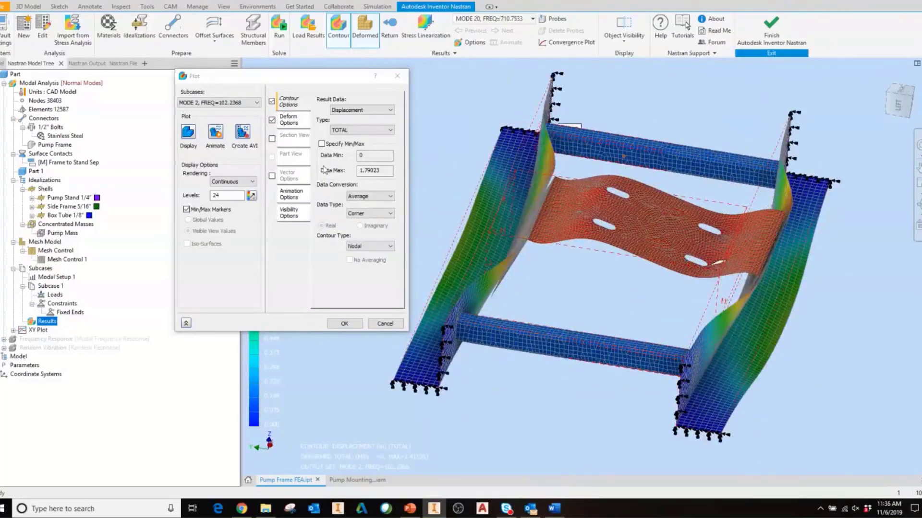
# Step: Display the Mode 3 total displacement contour and examine the deformed pump stand from several angles
pyautogui.click(218, 102)
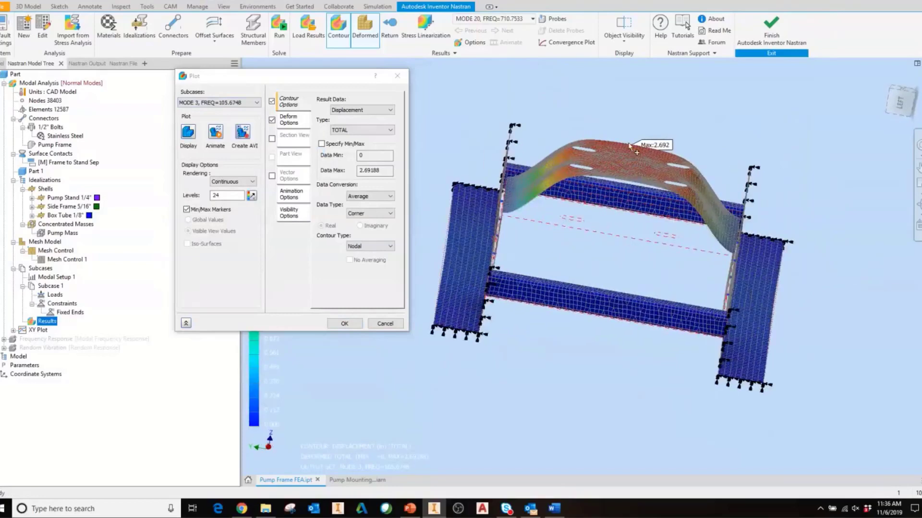
pyautogui.moveTo(616, 161)
pyautogui.keyDown('shift'); pyautogui.mouseDown(button='middle')
pyautogui.moveTo(620, 174)
pyautogui.moveTo(627, 159)
pyautogui.mouseUp(button='middle'); pyautogui.keyUp('shift')
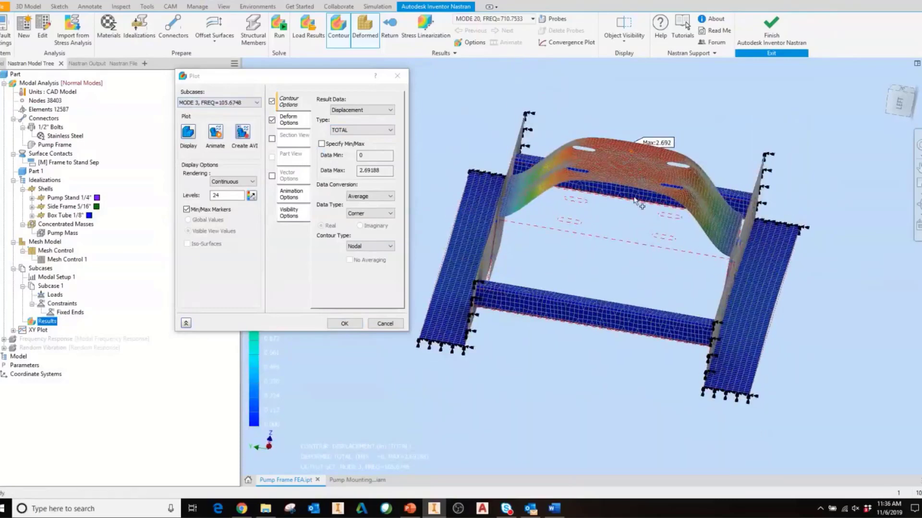
pyautogui.moveTo(635, 201)
pyautogui.keyDown('shift'); pyautogui.mouseDown(button='middle')
pyautogui.moveTo(632, 186)
pyautogui.moveTo(630, 205)
pyautogui.mouseUp(button='middle'); pyautogui.keyUp('shift')
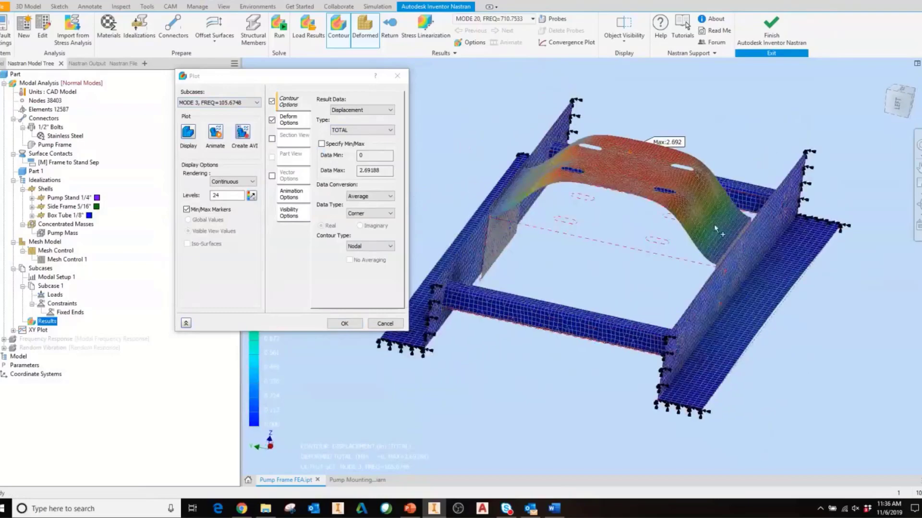
pyautogui.keyDown('shift'); pyautogui.moveTo(715, 226); pyautogui.dragTo(595, 160, button='middle'); pyautogui.keyUp('shift')
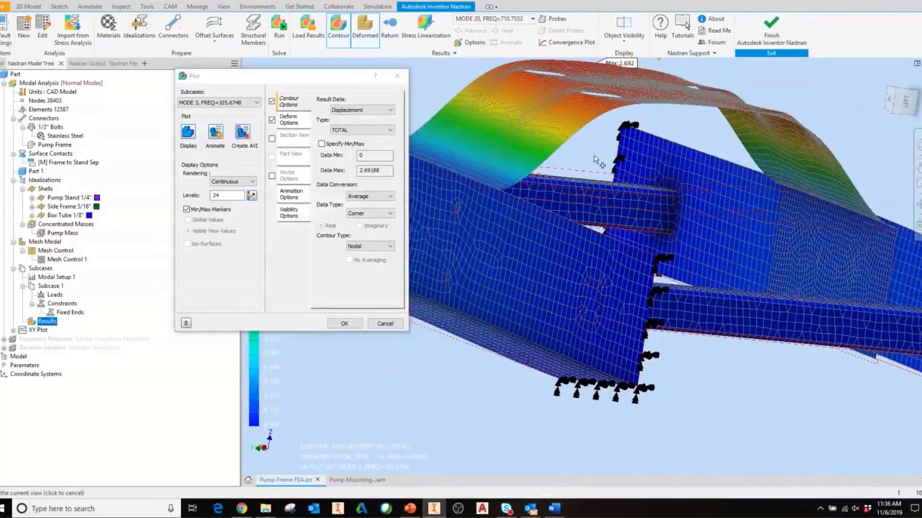
pyautogui.keyDown('shift'); pyautogui.moveTo(661, 231); pyautogui.dragTo(614, 262, button='middle'); pyautogui.keyUp('shift')
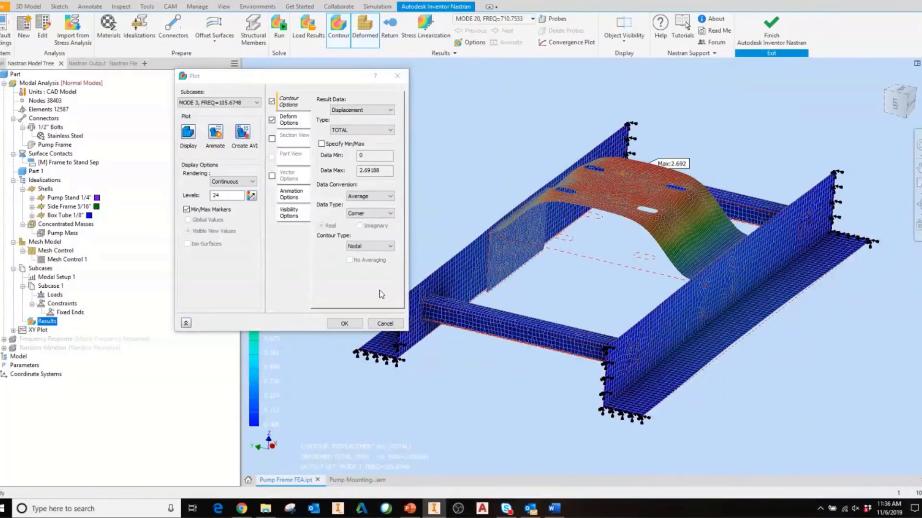
# Step: Accept the plot settings with Mode 3 selected and review the list of modes and their frequencies
pyautogui.click(246, 102)
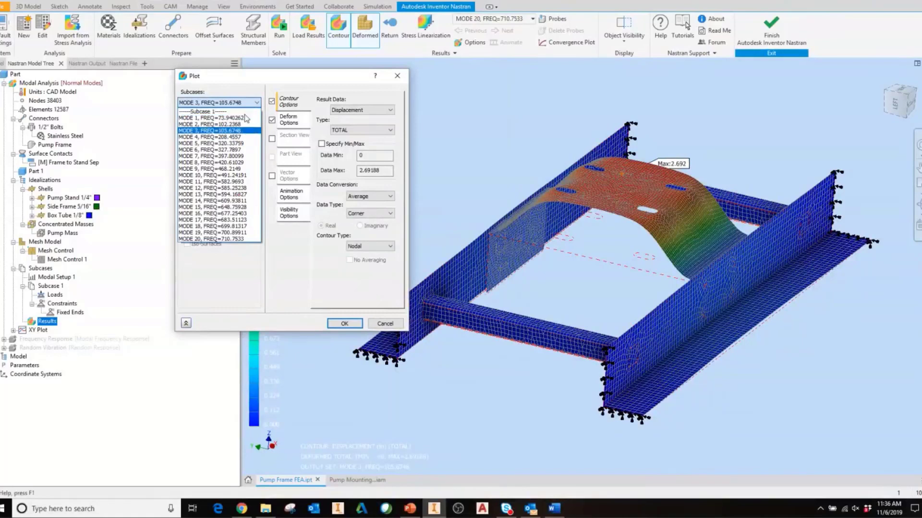
pyautogui.click(293, 85)
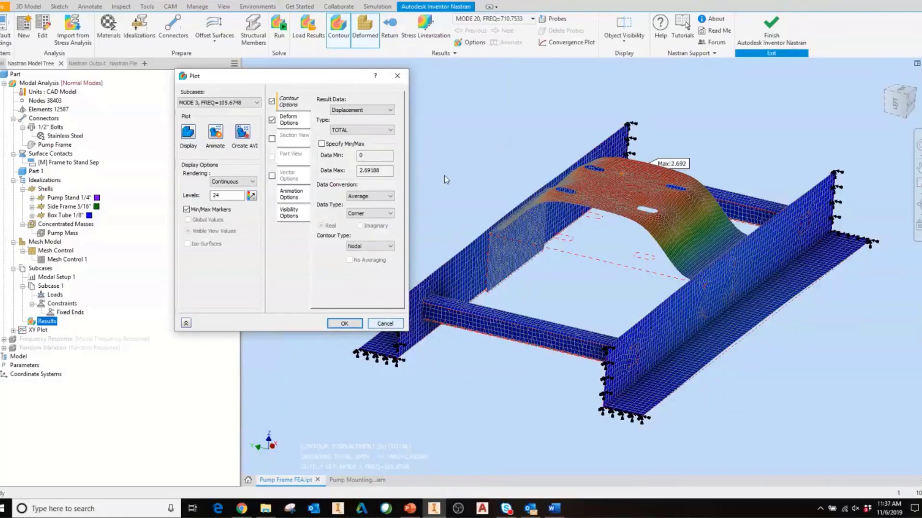
pyautogui.press('Return')
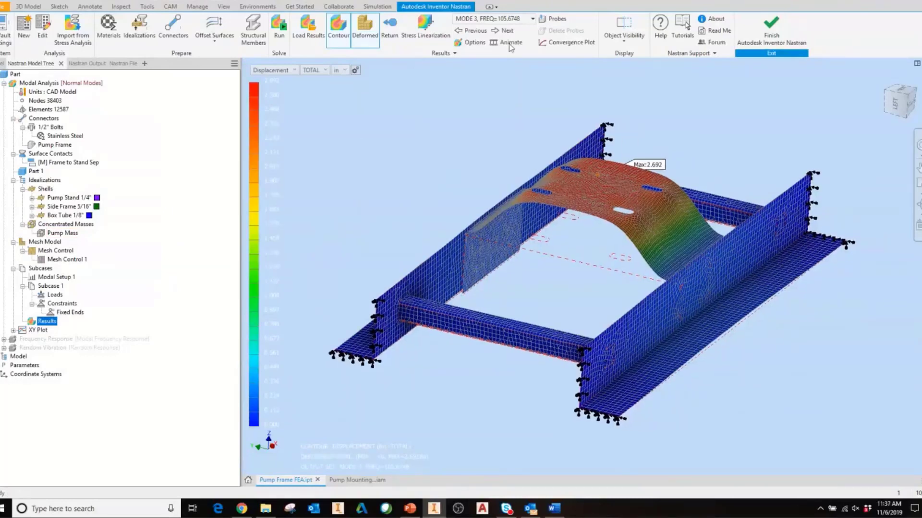
pyautogui.click(512, 19)
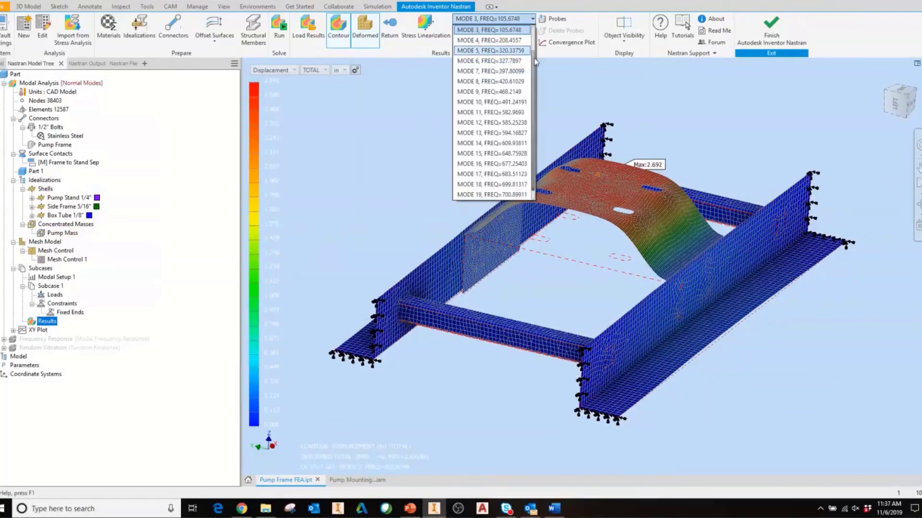
pyautogui.scroll(1, 496, 44)
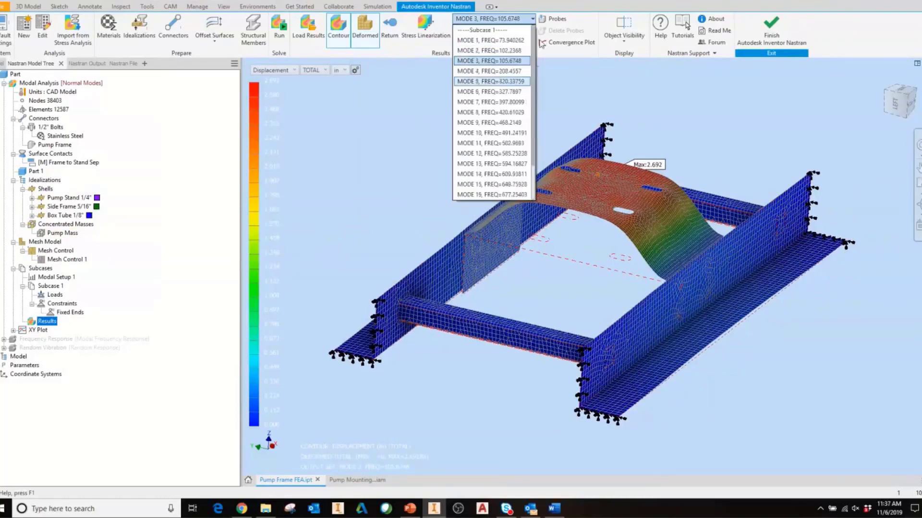
pyautogui.click(399, 120)
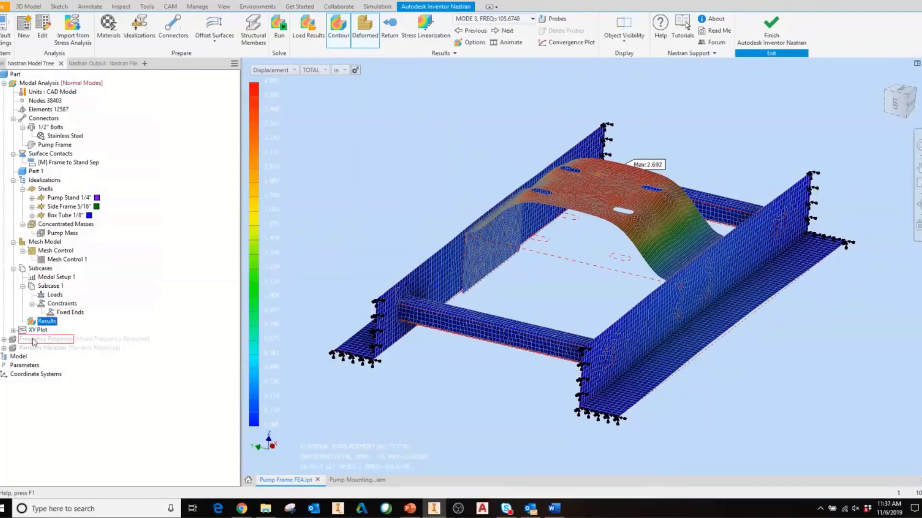
# Step: Activate the Frequency Response analysis and review its Modal Frequency Response type and output controls without changing them
pyautogui.rightClick(33, 342)
pyautogui.click(62, 240)
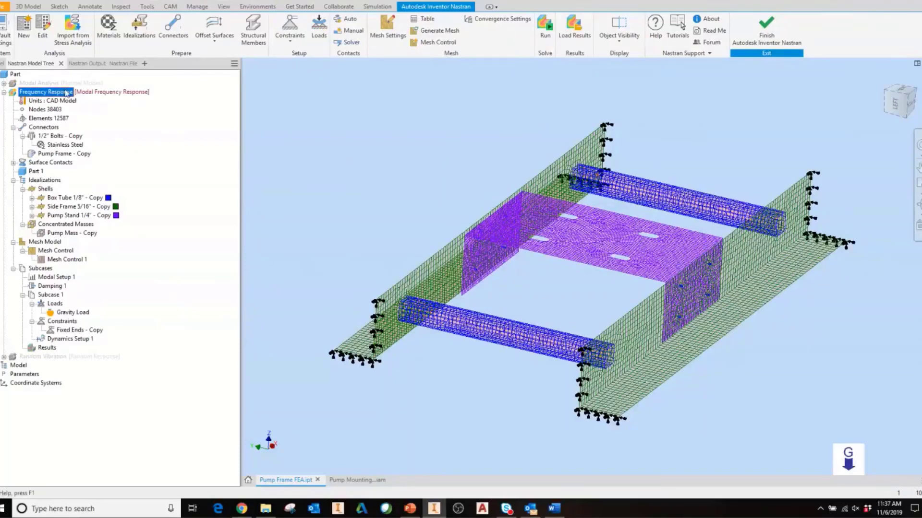
pyautogui.rightClick(61, 91)
pyautogui.click(266, 180)
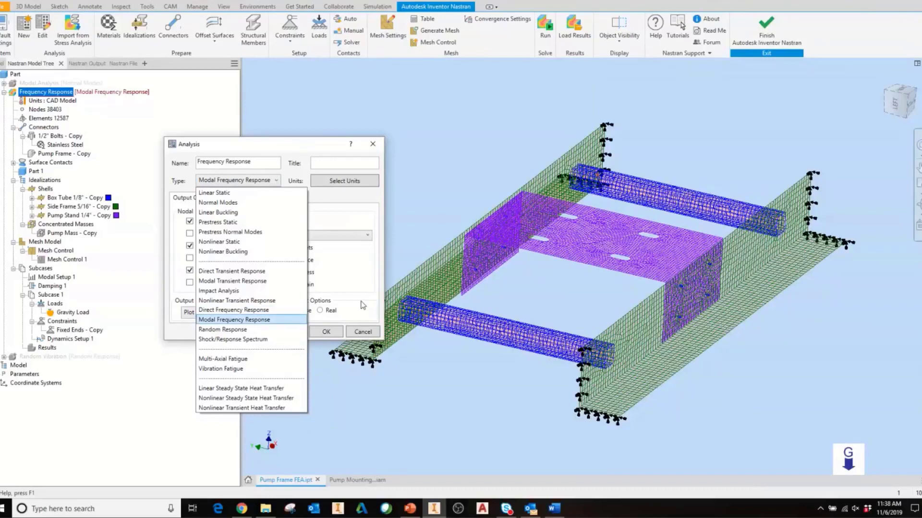
pyautogui.click(291, 323)
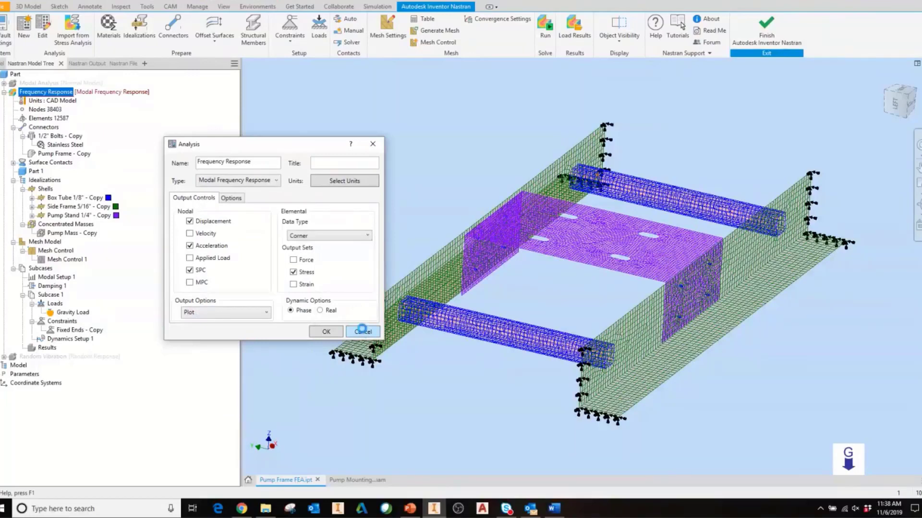
pyautogui.click(363, 332)
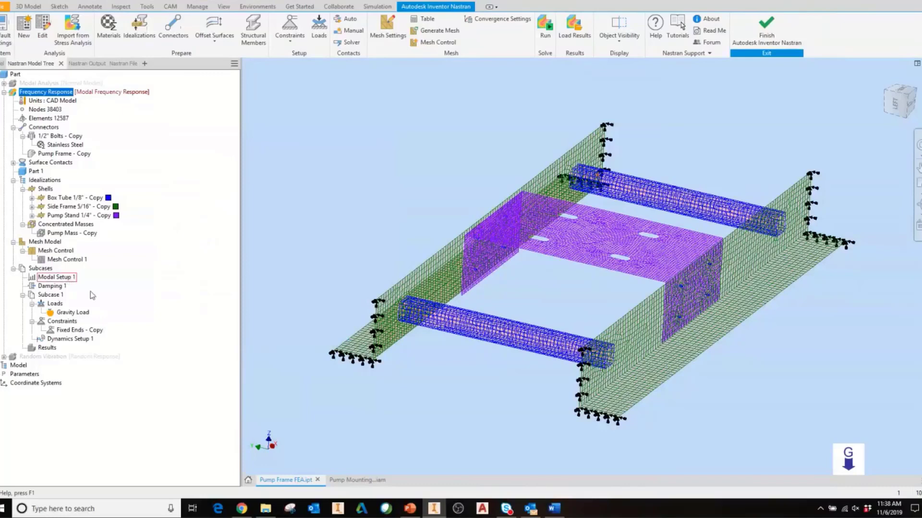
# Step: Review the number of modes and frequency limits in the Frequency Response analysis's Modal Setup 1 without changing them
pyautogui.rightClick(68, 280)
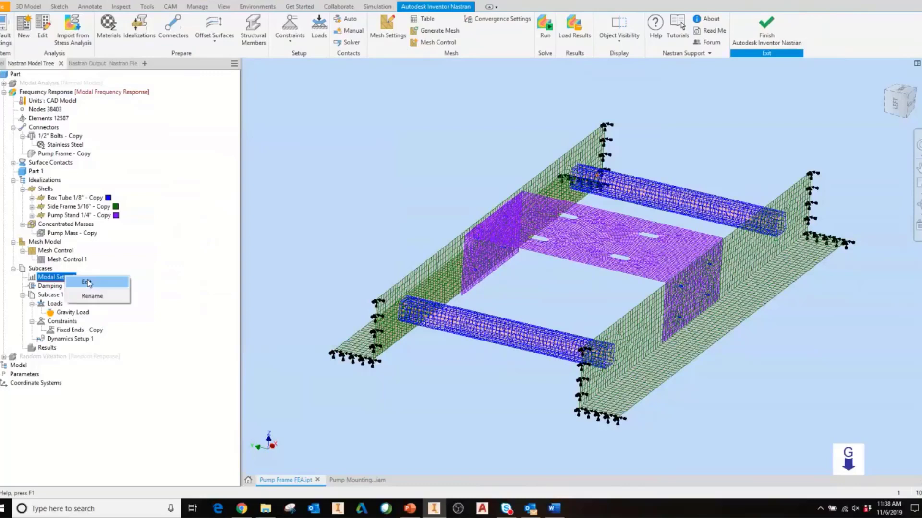
pyautogui.click(90, 284)
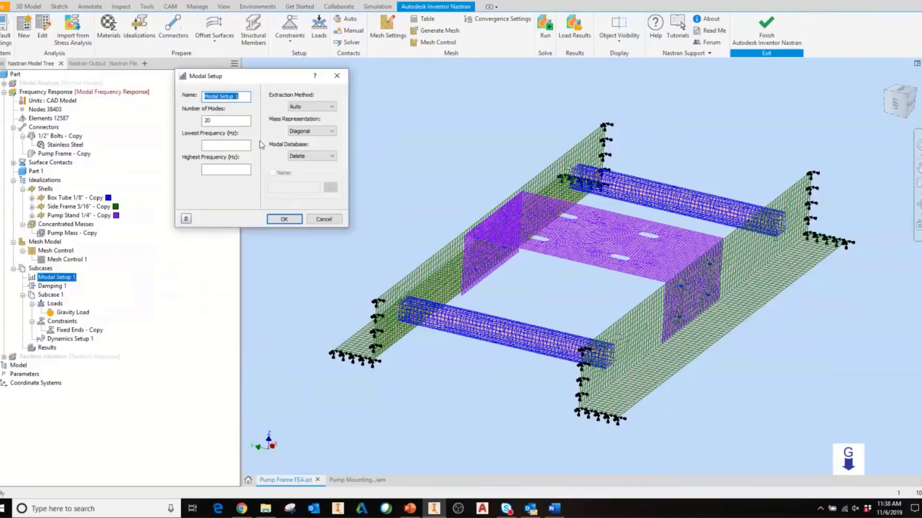
pyautogui.click(288, 219)
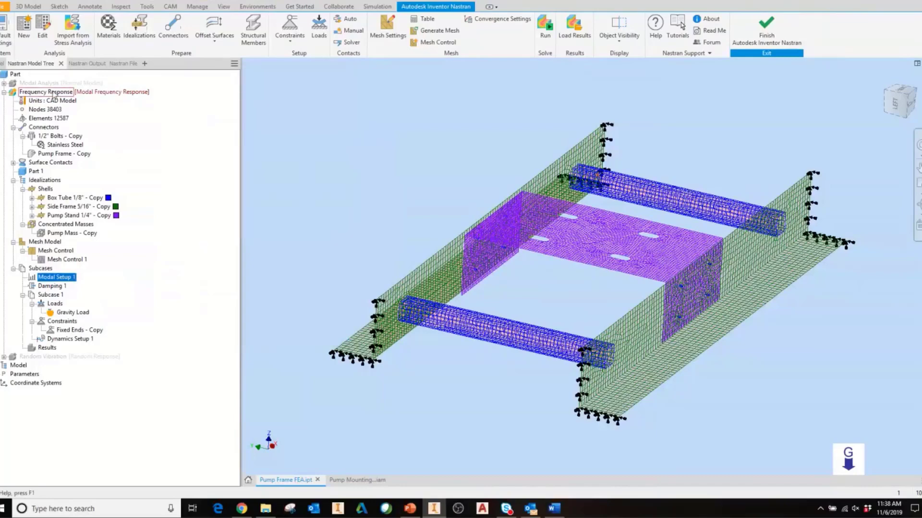
pyautogui.rightClick(54, 93)
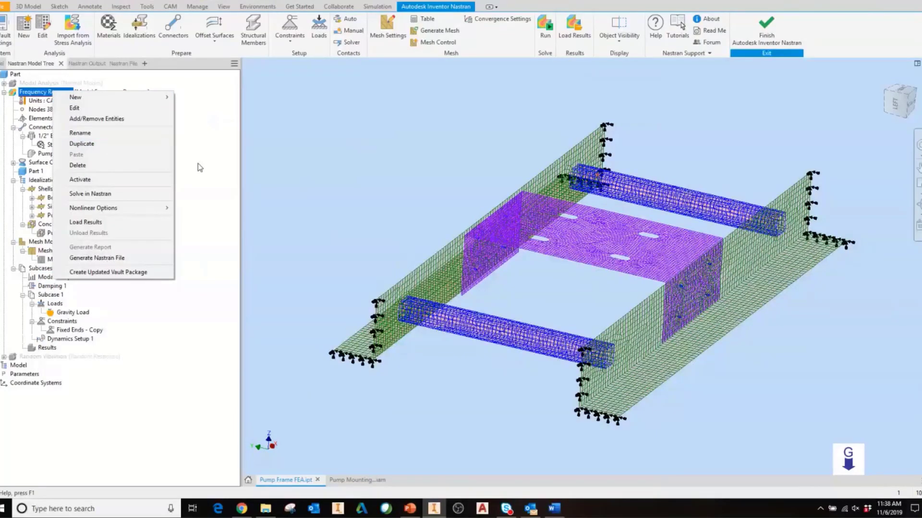
pyautogui.doubleClick(54, 277)
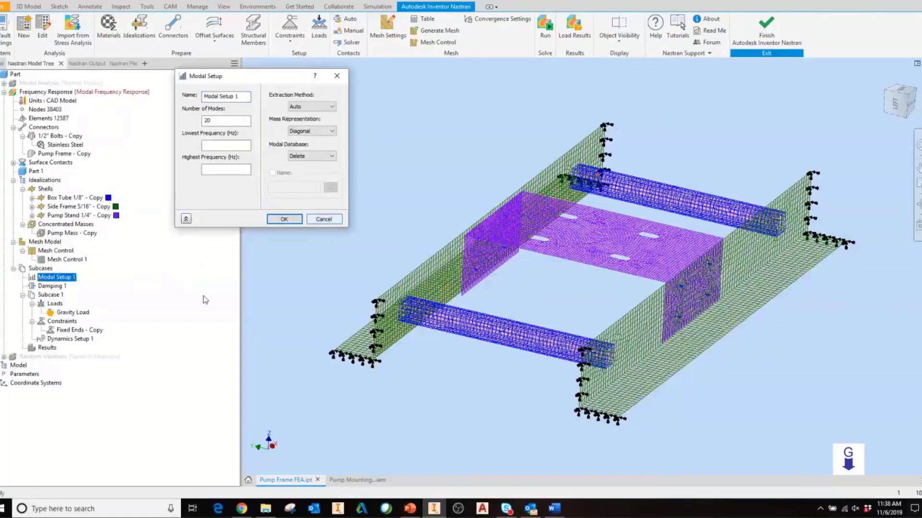
pyautogui.click(330, 221)
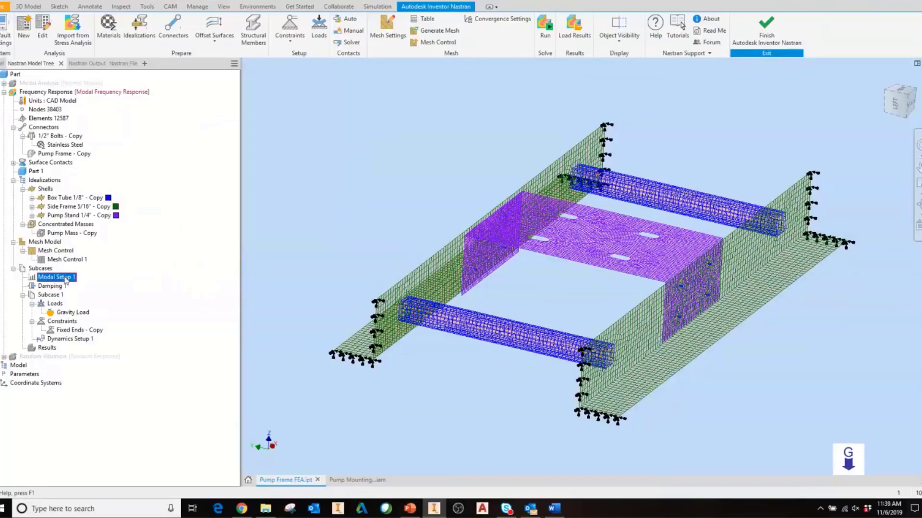
pyautogui.rightClick(61, 277)
pyautogui.click(84, 282)
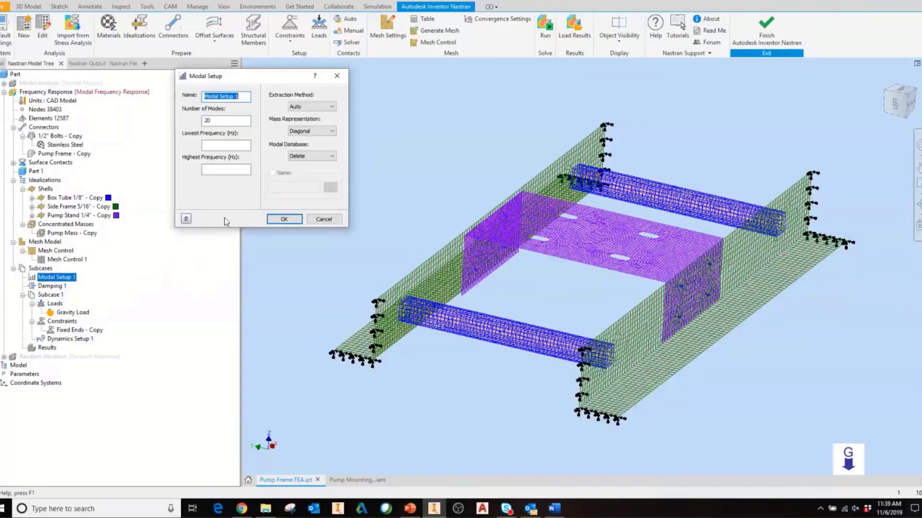
pyautogui.click(325, 220)
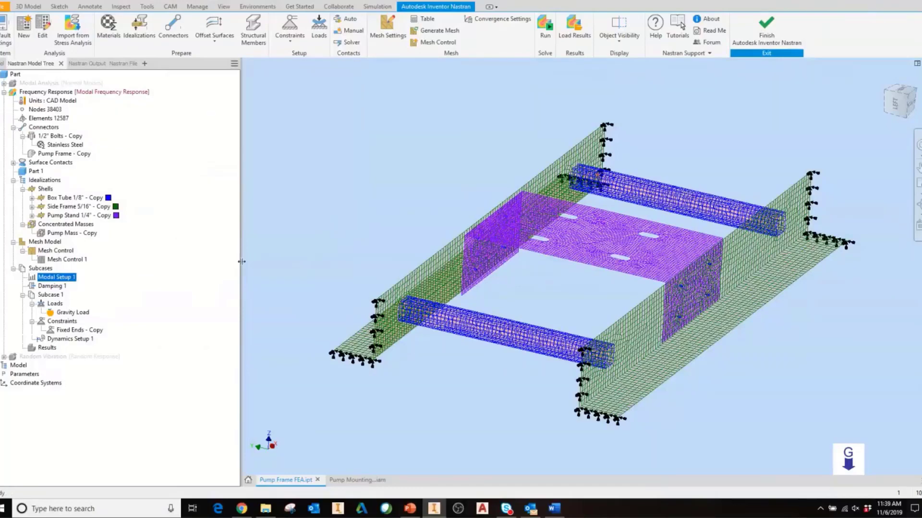
# Step: Switch to File Explorer and open the Pump Frame FEA folder inside Documents > Nastran Vibration Demos
pyautogui.click(265, 509)
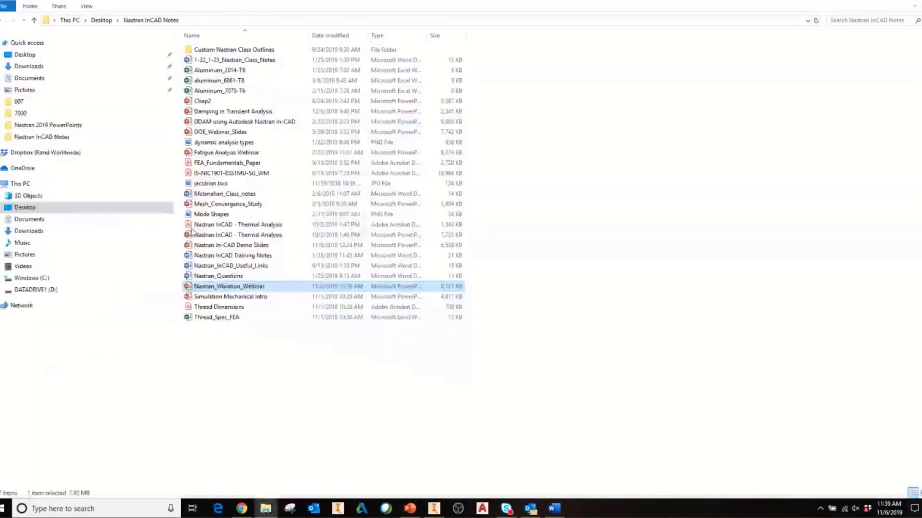
pyautogui.click(48, 55)
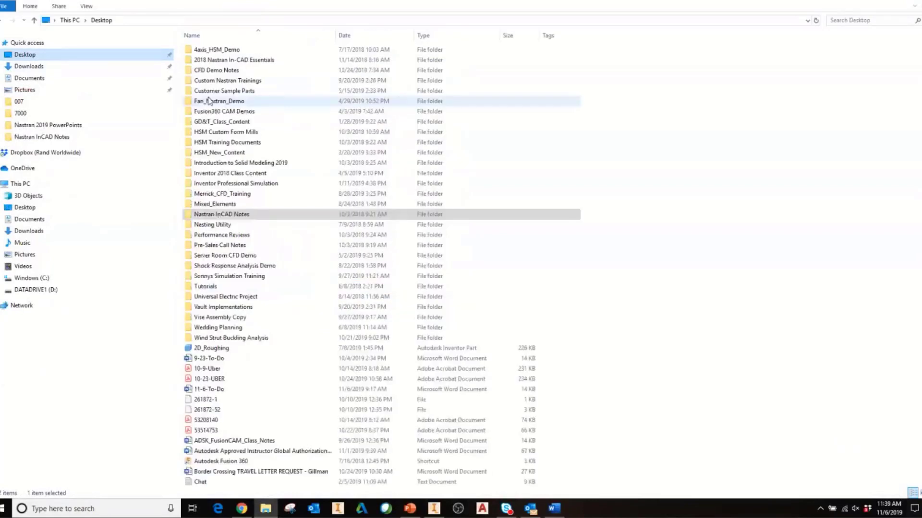
pyautogui.click(29, 219)
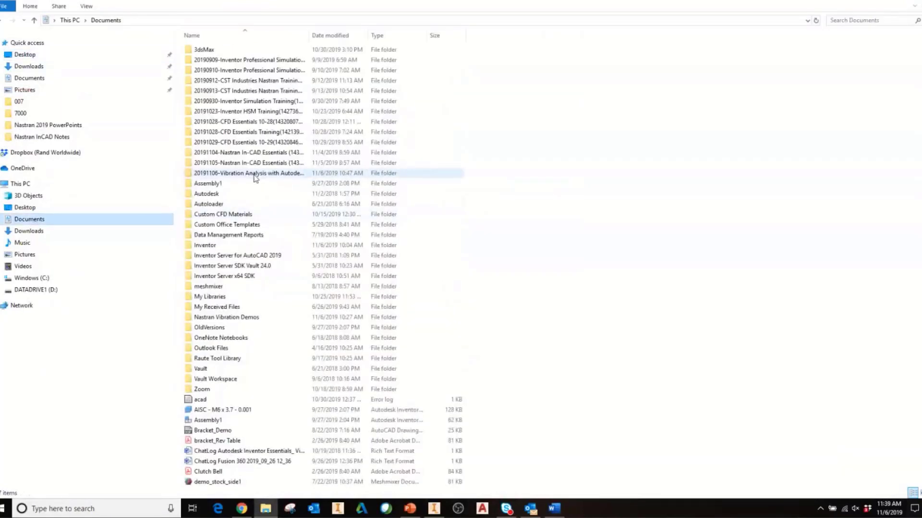
pyautogui.doubleClick(246, 317)
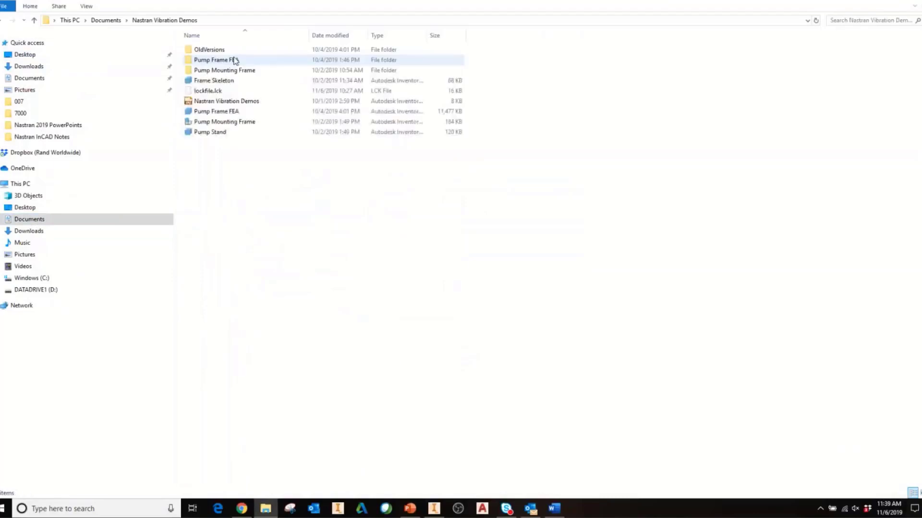
pyautogui.doubleClick(232, 59)
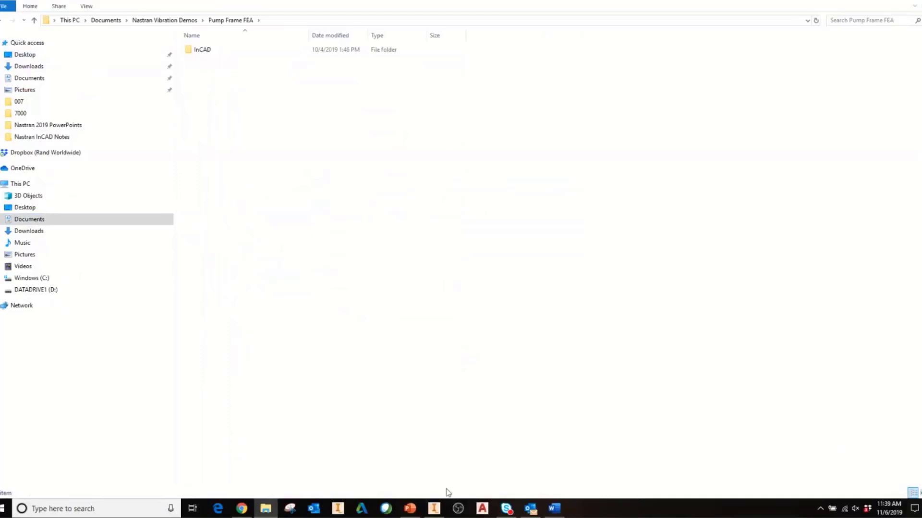
# Step: Open the FEA results folder inside the Pump Frame FEA folder's InCAD subfolder
pyautogui.click(435, 509)
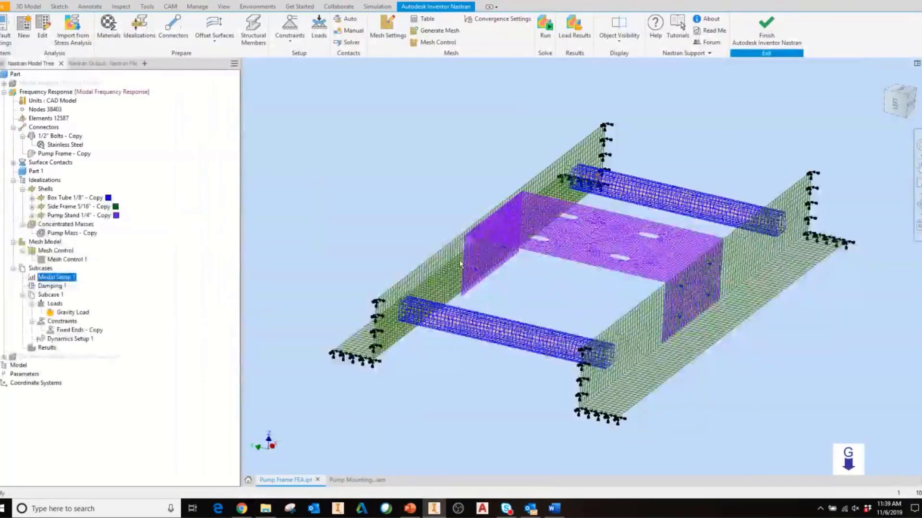
pyautogui.click(265, 509)
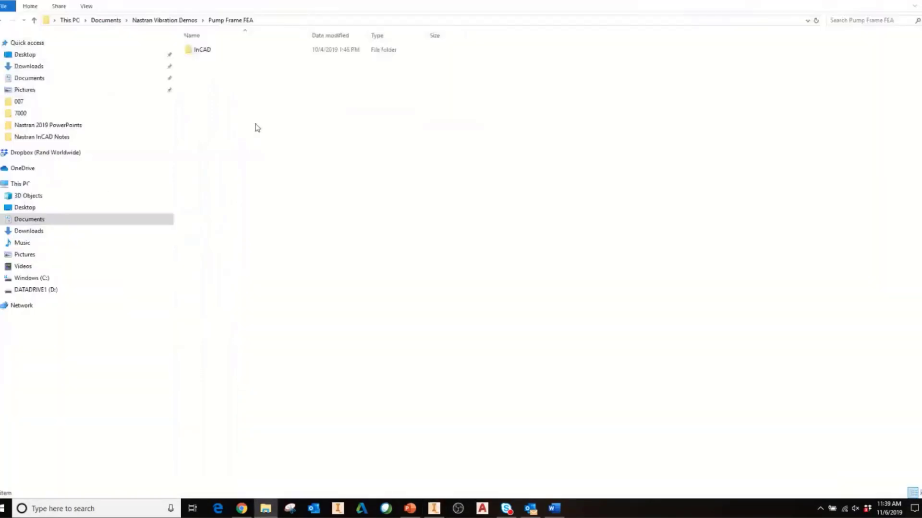
pyautogui.click(184, 20)
pyautogui.click(221, 59)
pyautogui.press('Escape')
pyautogui.doubleClick(264, 61)
pyautogui.doubleClick(223, 52)
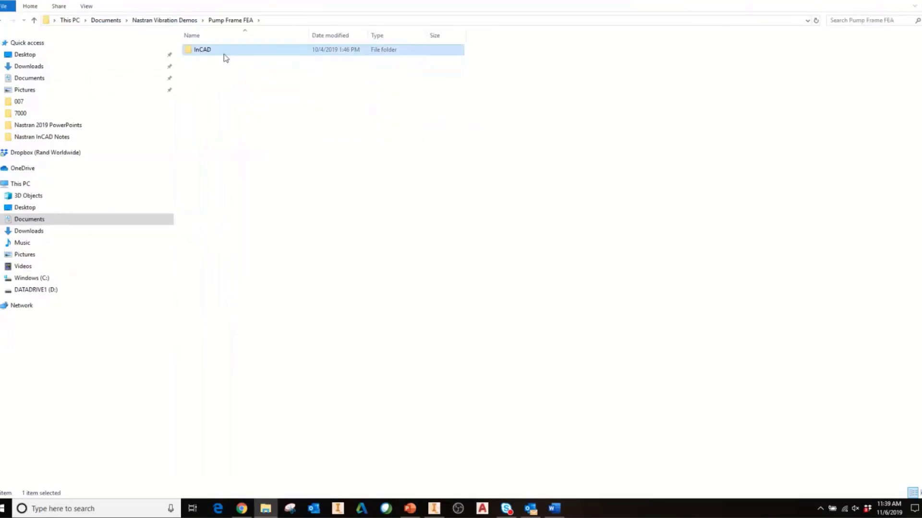
pyautogui.doubleClick(223, 51)
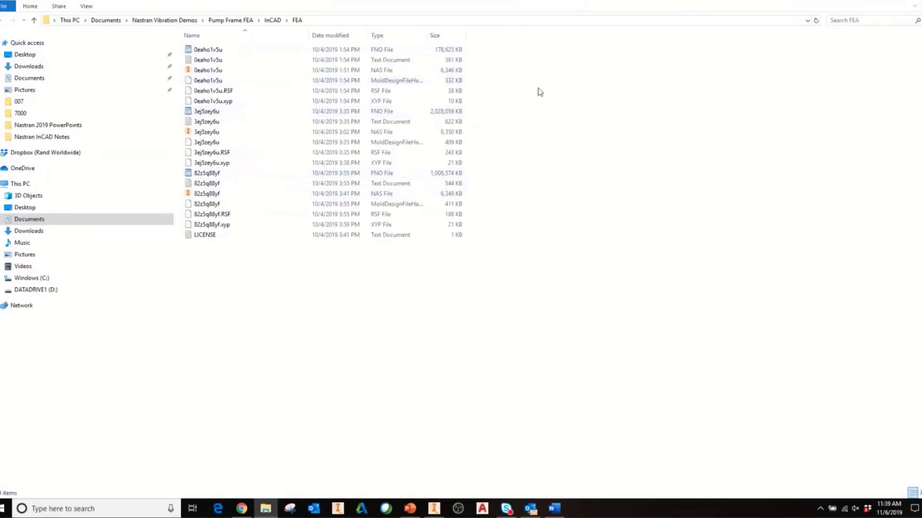
# Step: Review the group of 0eaho1v5u result files, from the FNO file to the XYP file
pyautogui.click(251, 103)
pyautogui.keyDown('shift'); pyautogui.click(384, 50); pyautogui.keyUp('shift')
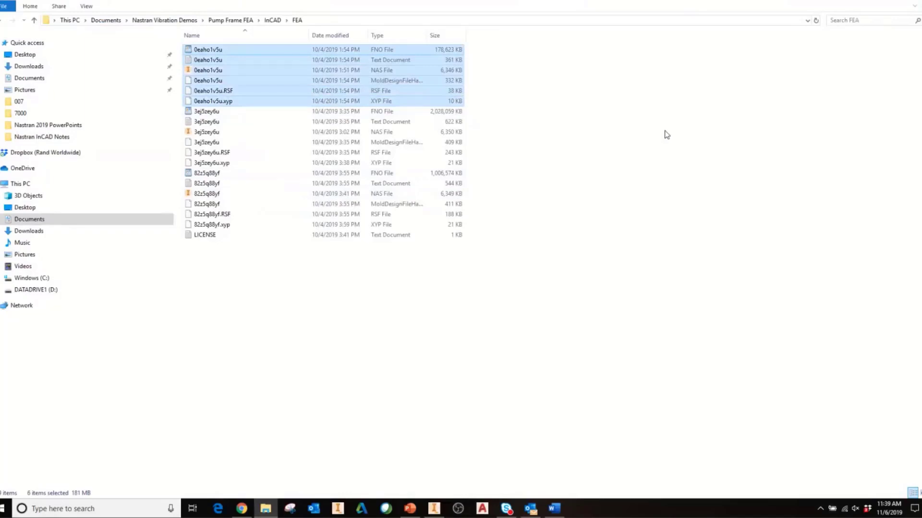
pyautogui.click(524, 96)
pyautogui.click(393, 52)
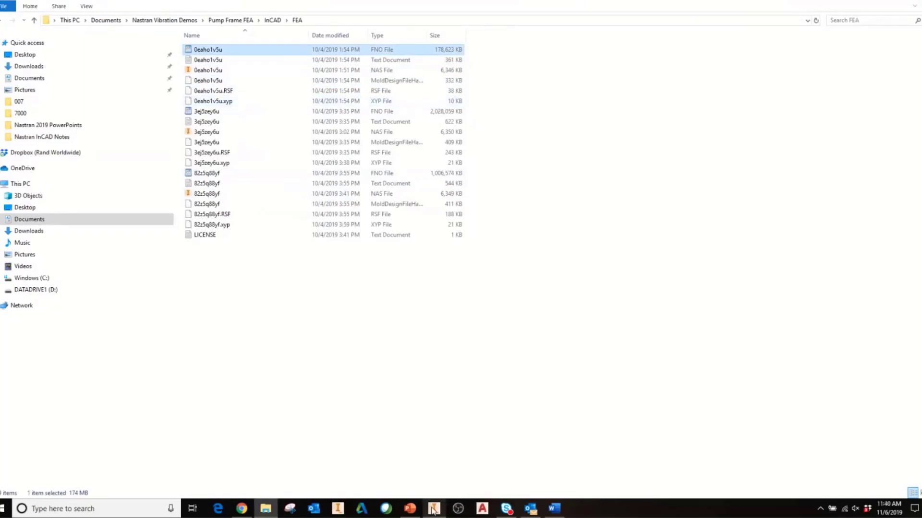
pyautogui.moveTo(434, 510)
# Step: Check the file type and extension of the 0eaho1v5u MoldDesignFileHandler file in its properties, without changing them
pyautogui.click(410, 82)
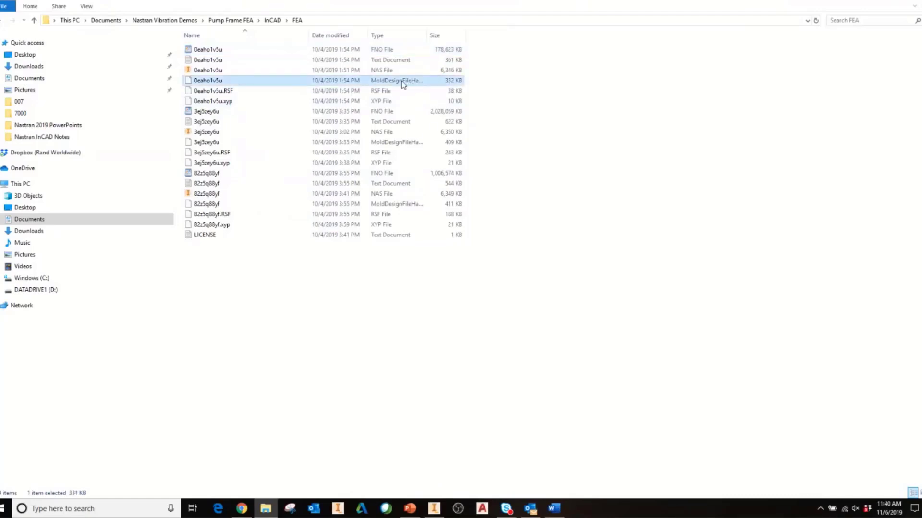
pyautogui.rightClick(402, 83)
pyautogui.click(438, 245)
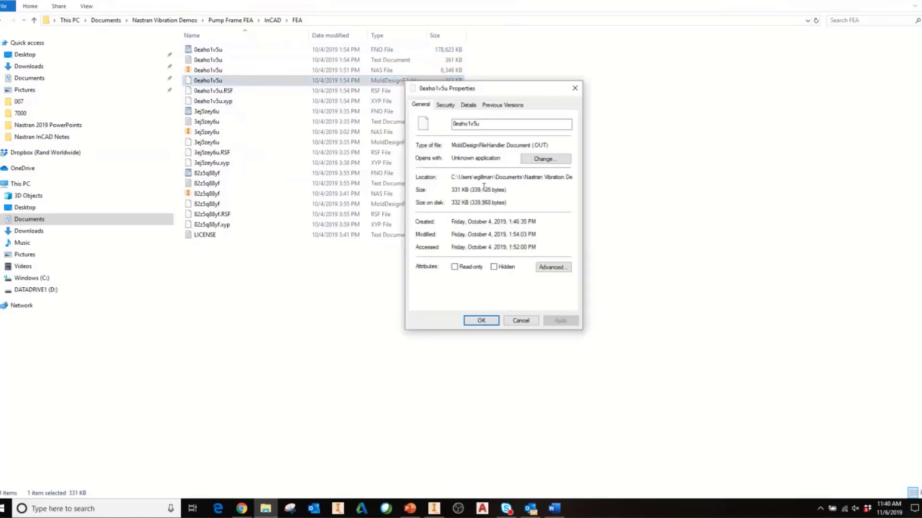
pyautogui.moveTo(549, 145); pyautogui.dragTo(532, 143)
pyautogui.click(555, 145)
pyautogui.click(521, 321)
# Step: Open 0eaho1v5u.OUT in Notepad++ and find the spaced heading text "P E R C"
pyautogui.rightClick(305, 83)
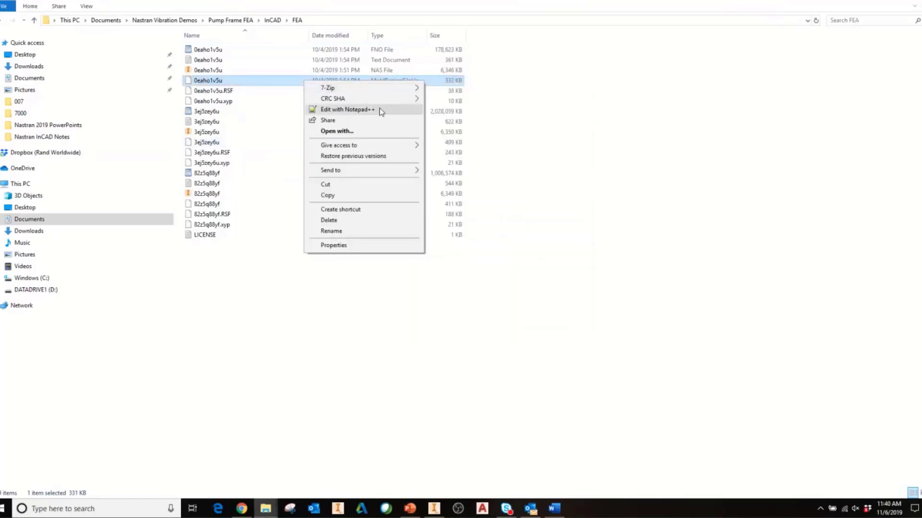
pyautogui.click(348, 109)
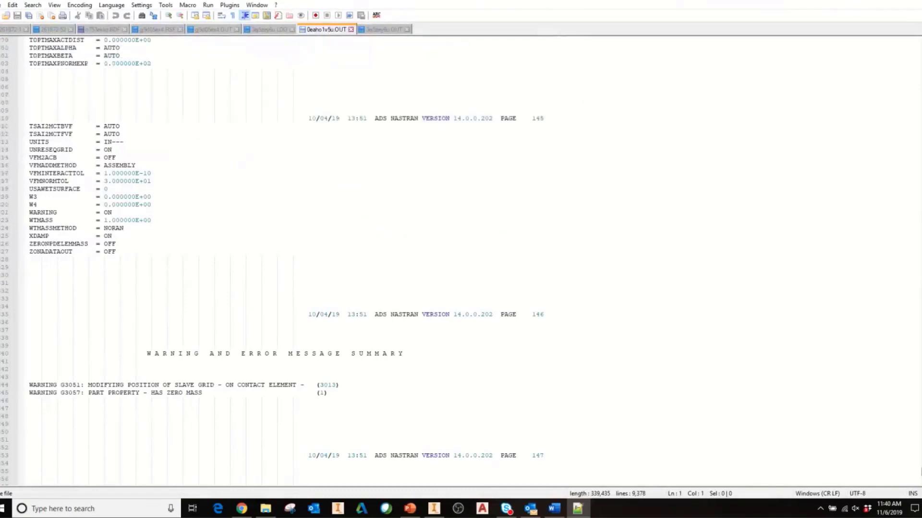
pyautogui.click(315, 63)
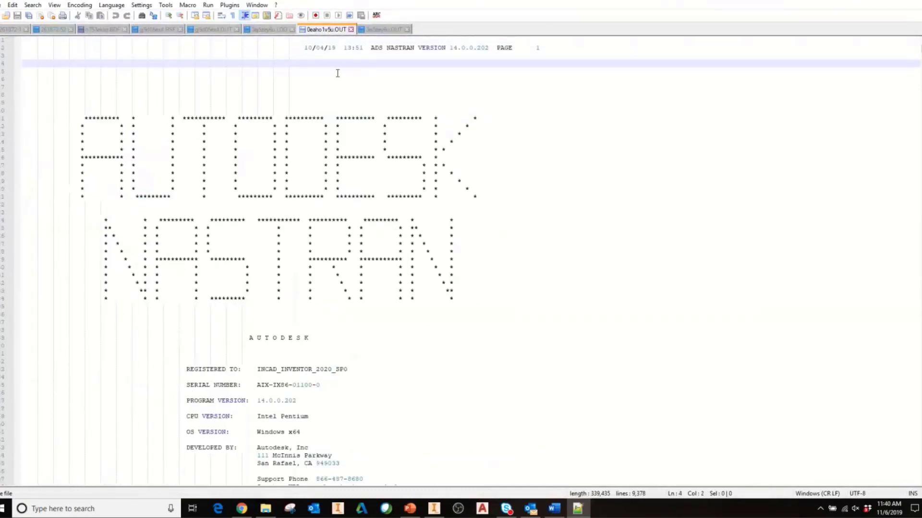
pyautogui.hotkey('ctrl', 'f')
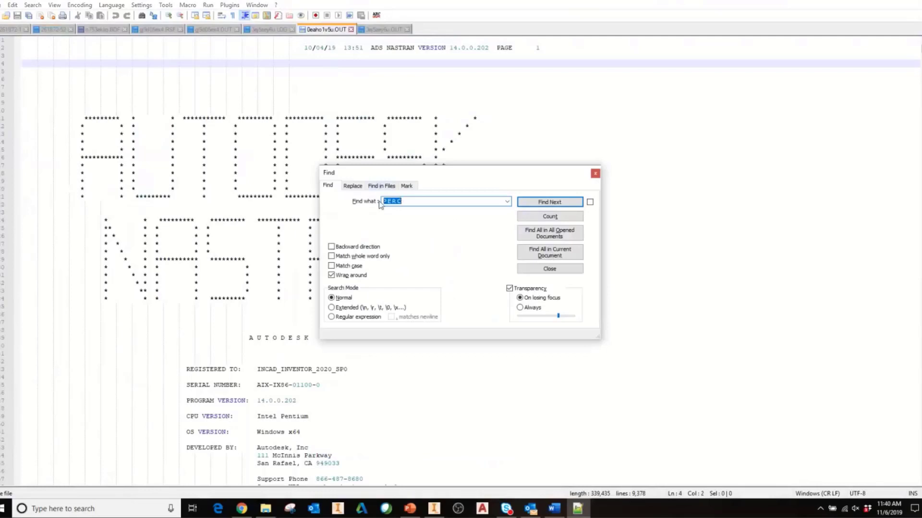
pyautogui.write('PERC')
pyautogui.click(548, 201)
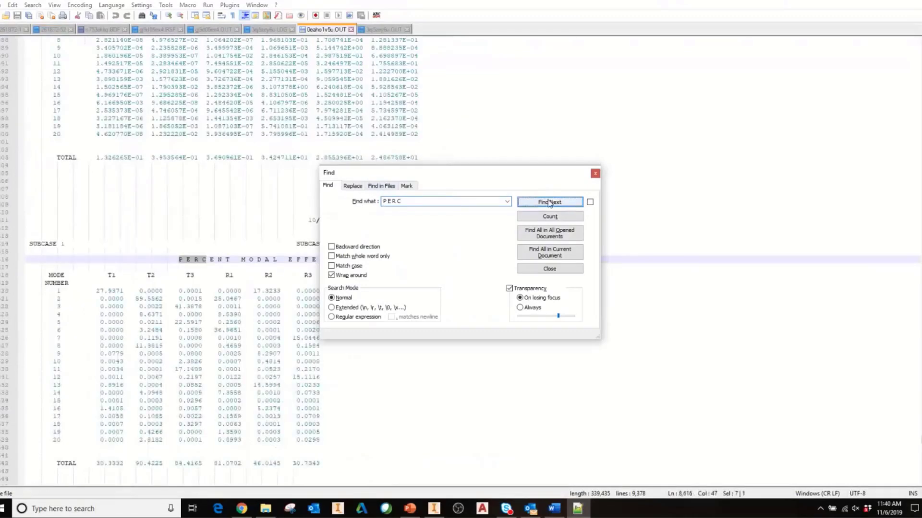
pyautogui.click(595, 173)
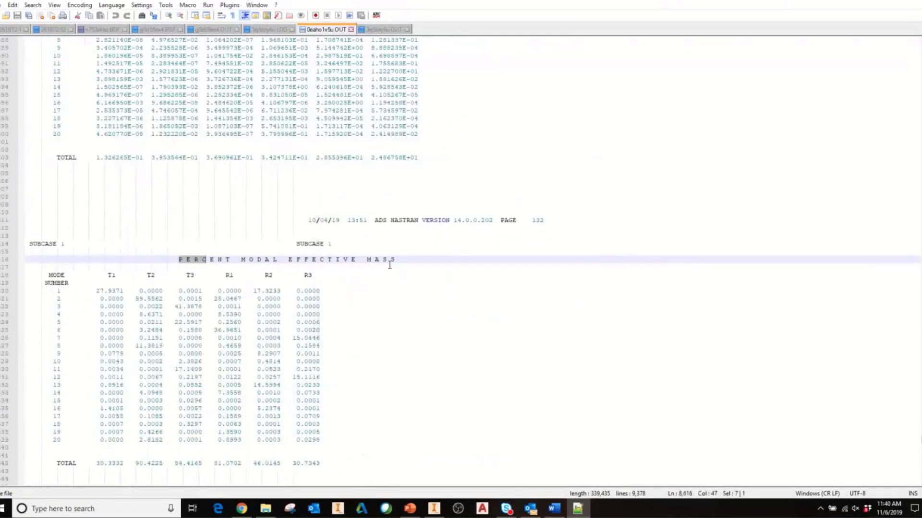
# Step: Annotate the Percent Modal Effective Mass table, labelling T1 to T3 as X, Y, Z and marking the modes and key values, then clear the marks
pyautogui.scroll(-2, 384, 264)
pyautogui.scroll(-1, 391, 243)
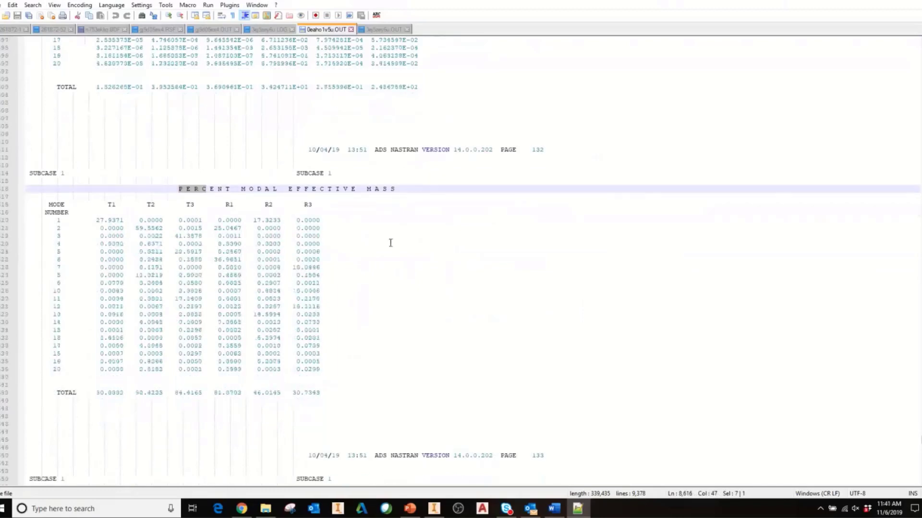
pyautogui.click(582, 1)
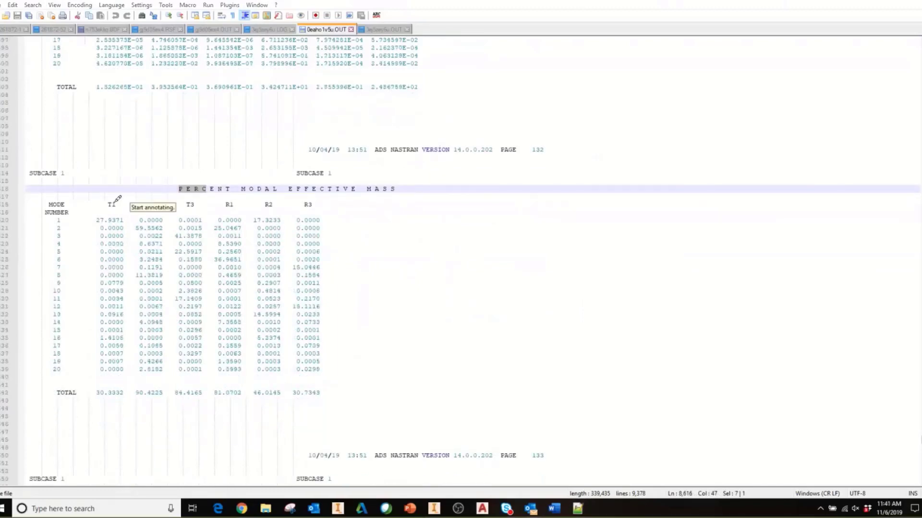
pyautogui.moveTo(95, 212); pyautogui.dragTo(326, 211)
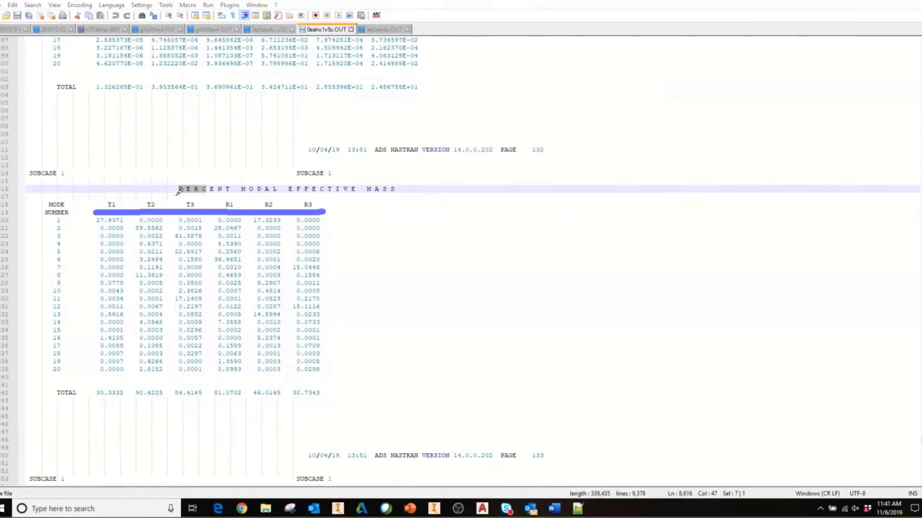
pyautogui.moveTo(101, 181)
pyautogui.mouseDown()
pyautogui.moveTo(123, 194)
pyautogui.moveTo(100, 196)
pyautogui.moveTo(160, 178)
pyautogui.moveTo(152, 190)
pyautogui.moveTo(194, 183)
pyautogui.moveTo(179, 197)
pyautogui.moveTo(196, 193)
pyautogui.mouseUp()
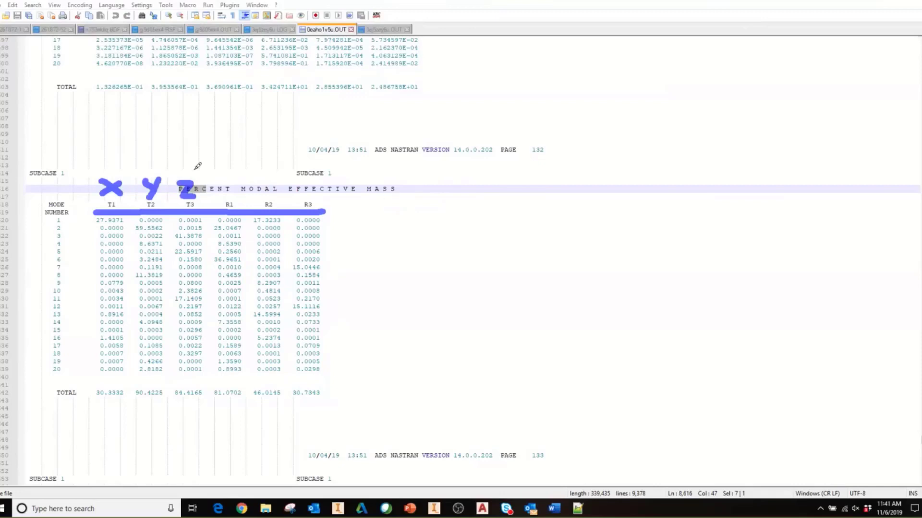
pyautogui.click(29, 215)
pyautogui.moveTo(29, 215); pyautogui.dragTo(40, 381)
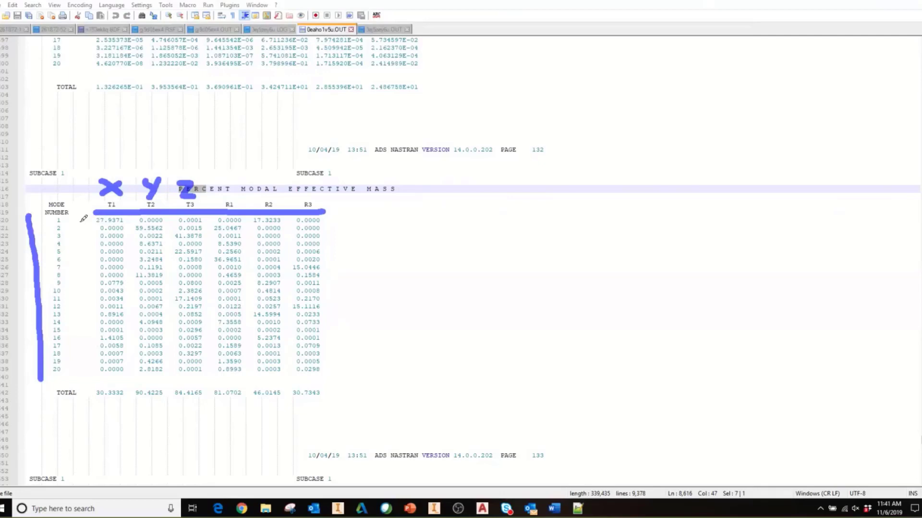
pyautogui.moveTo(246, 226); pyautogui.dragTo(284, 222)
pyautogui.moveTo(192, 229)
pyautogui.mouseDown()
pyautogui.moveTo(170, 228)
pyautogui.moveTo(167, 243)
pyautogui.moveTo(207, 244)
pyautogui.moveTo(206, 226)
pyautogui.moveTo(178, 227)
pyautogui.mouseUp()
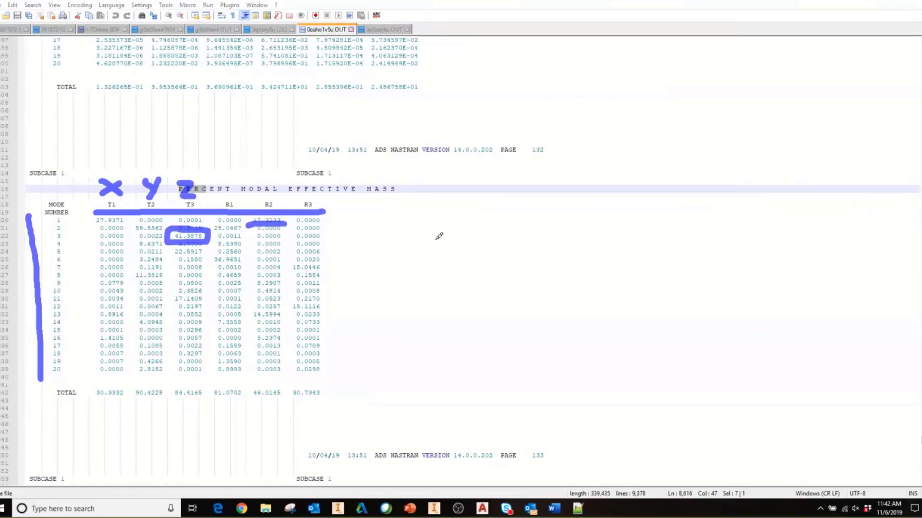
pyautogui.press('Escape')
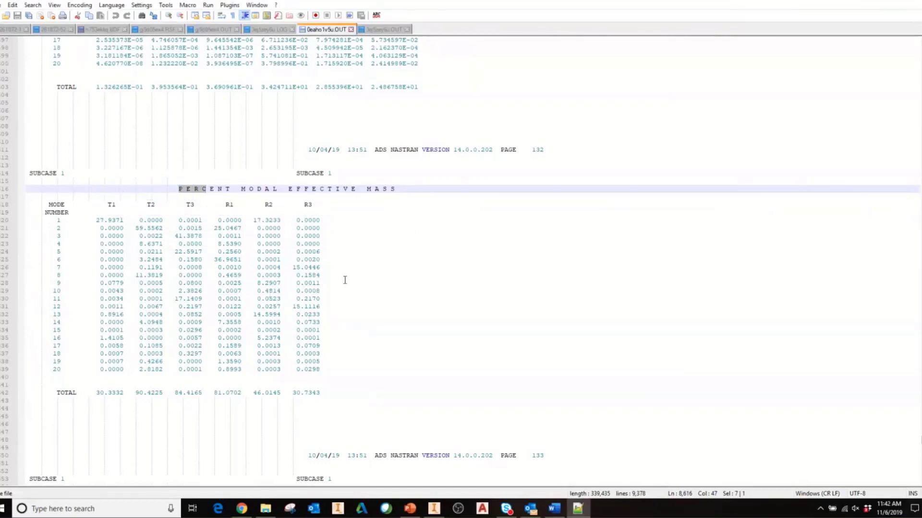
# Step: Go to the Percent Modal Mass table and mark its title and bracket its percent column
pyautogui.scroll(-5, 350, 268)
pyautogui.scroll(-6, 350, 268)
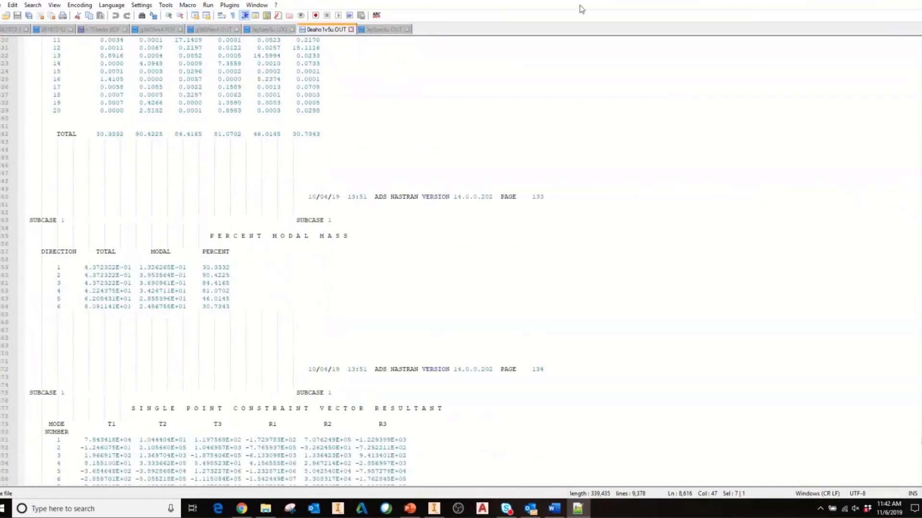
pyautogui.moveTo(348, 237); pyautogui.dragTo(393, 237)
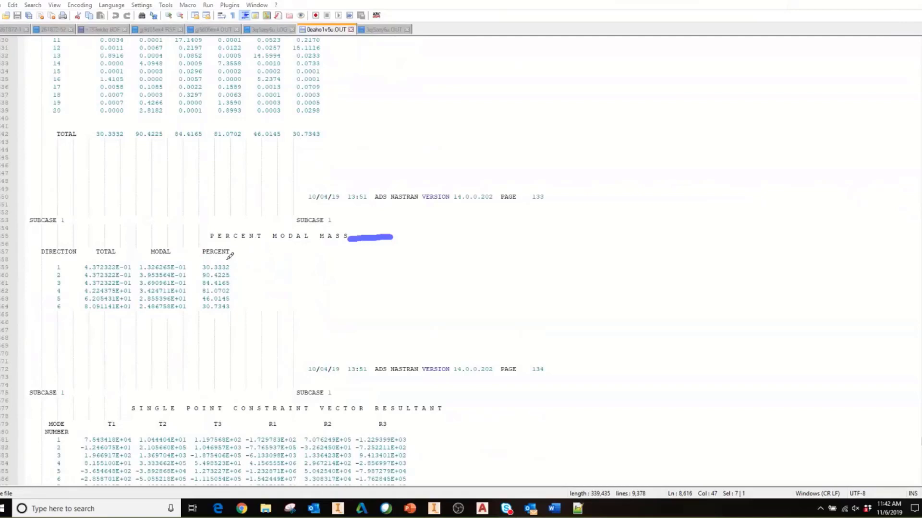
pyautogui.moveTo(224, 258)
pyautogui.mouseDown()
pyautogui.moveTo(243, 307)
pyautogui.moveTo(225, 314)
pyautogui.mouseUp()
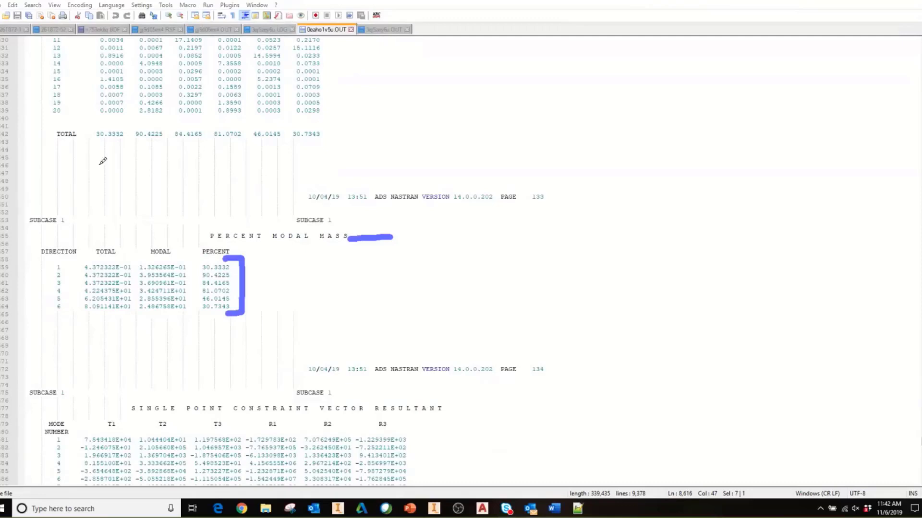
# Step: Go back to the Percent Modal Effective Mass table and highlight the mode 13 row from its mode number through R2
pyautogui.scroll(7, 75, 204)
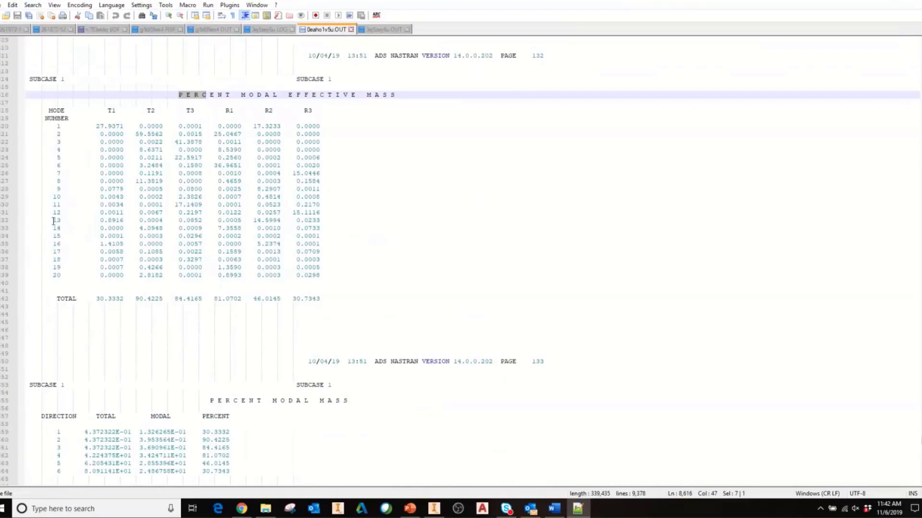
pyautogui.moveTo(52, 221); pyautogui.dragTo(64, 221)
pyautogui.moveTo(123, 221); pyautogui.dragTo(258, 227)
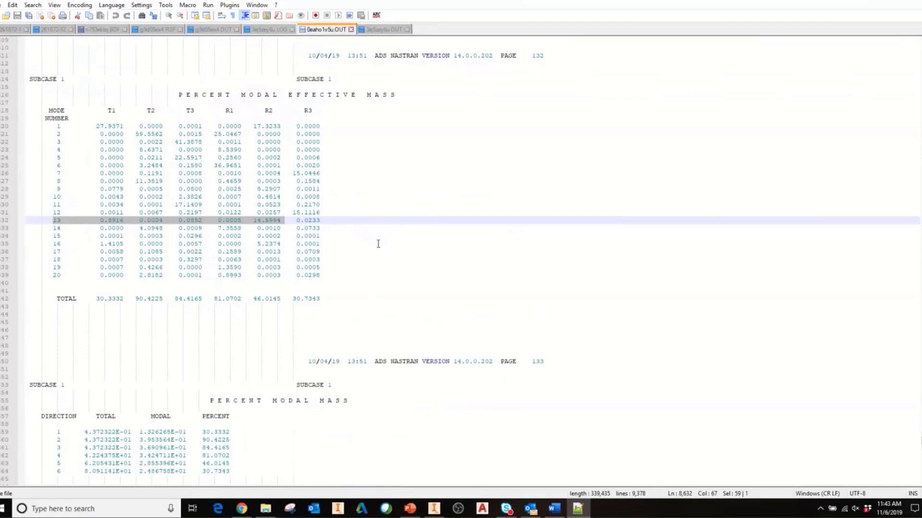
# Step: Mark the percentages for directions 1, 5 and 6 in the Percent Modal Mass table, then return to the FEA folder in File Explorer
pyautogui.scroll(-10, 376, 243)
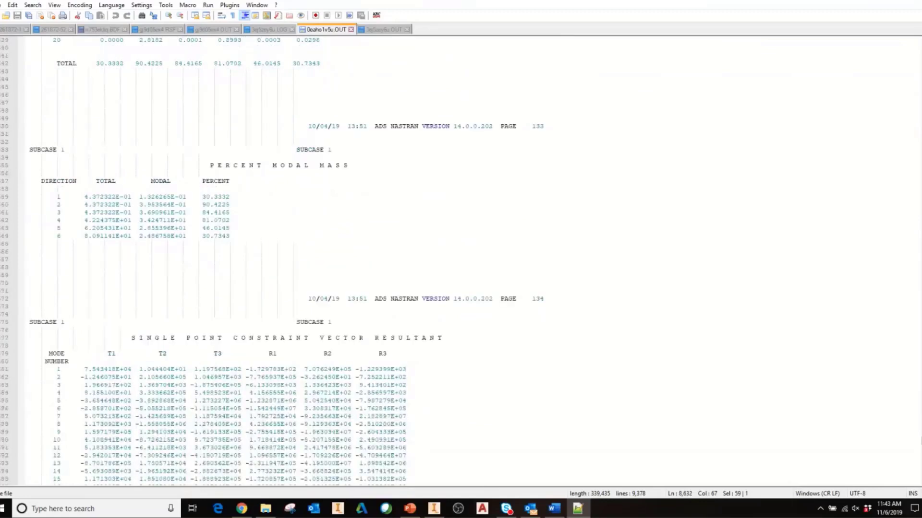
pyautogui.click(580, 1)
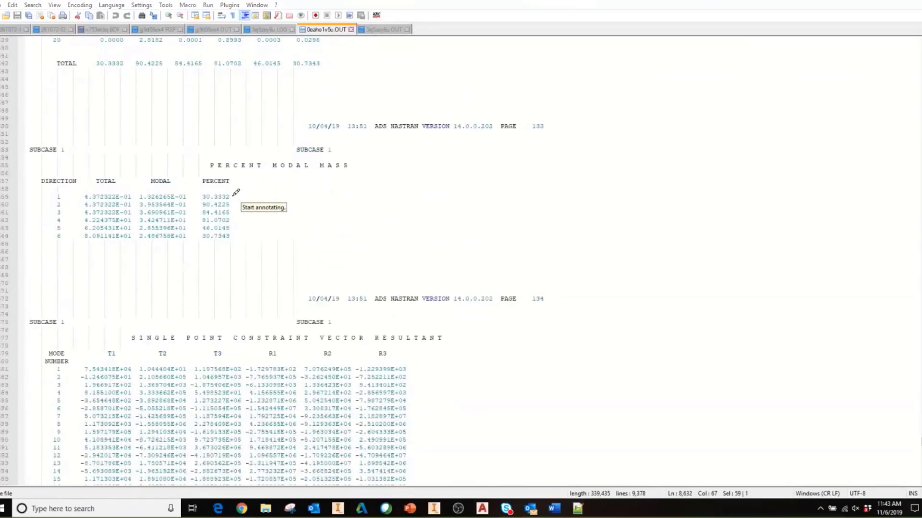
pyautogui.moveTo(243, 196); pyautogui.dragTo(231, 196)
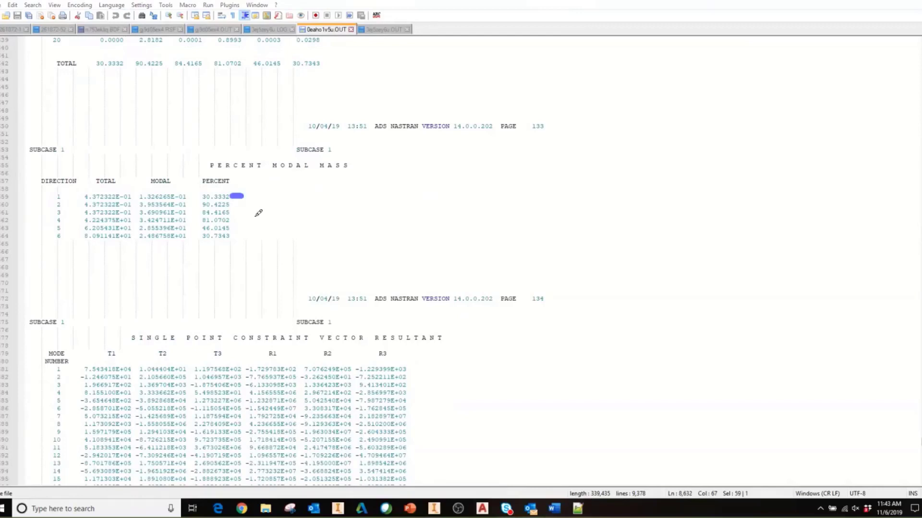
pyautogui.moveTo(232, 229)
pyautogui.mouseDown()
pyautogui.moveTo(246, 229)
pyautogui.moveTo(245, 239)
pyautogui.mouseUp()
pyautogui.click(266, 509)
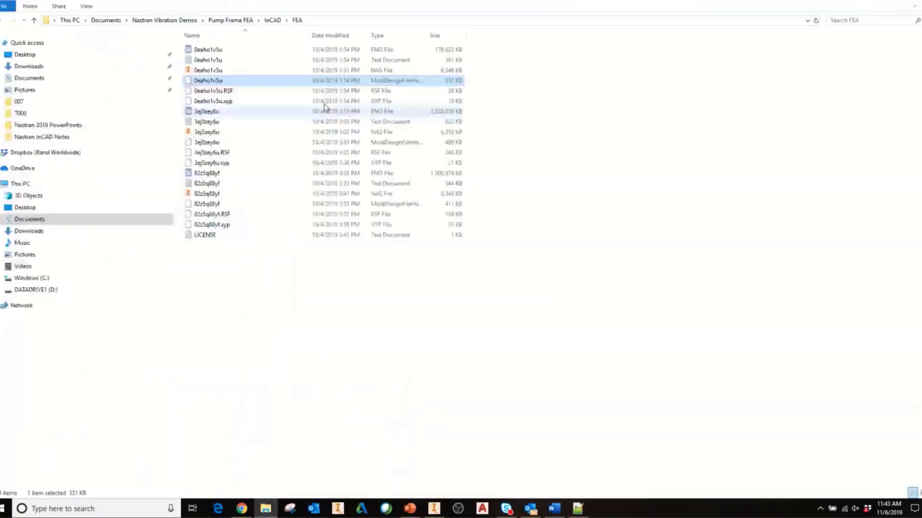
# Step: Return to the Nastran output file and review the mode totals and the Percent Modal Mass table again
pyautogui.click(576, 509)
pyautogui.scroll(5, 341, 243)
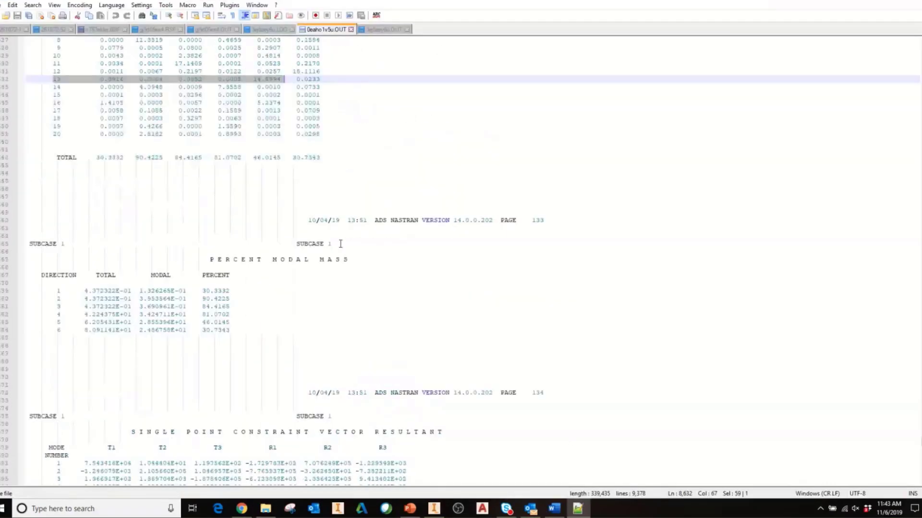
pyautogui.scroll(3, 340, 243)
pyautogui.scroll(-4, 306, 348)
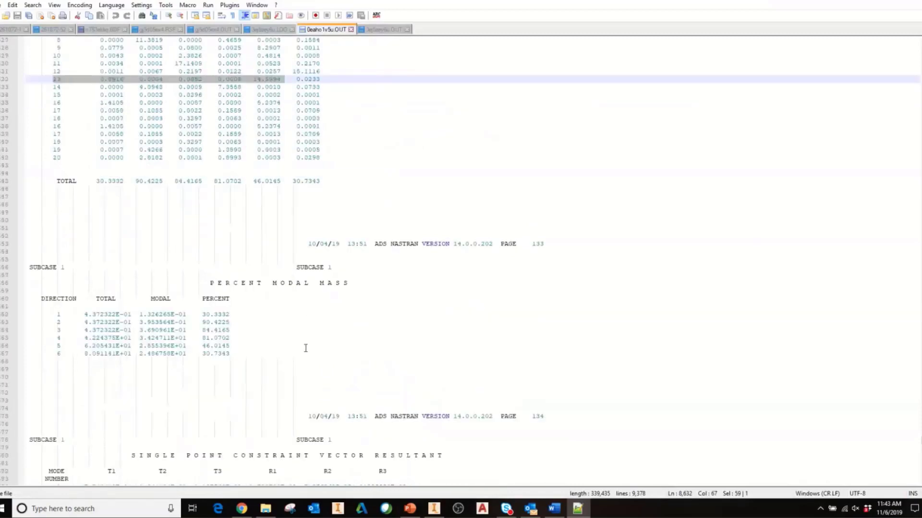
pyautogui.scroll(-1, 305, 348)
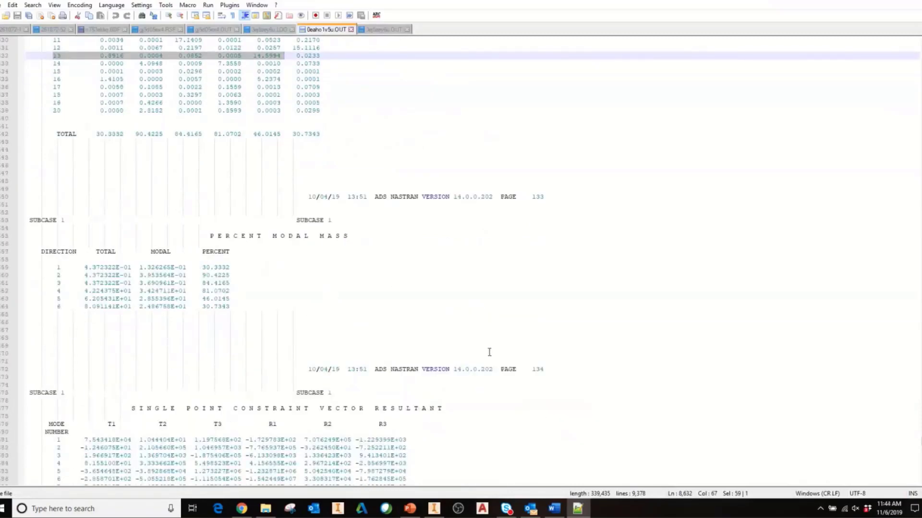
# Step: Switch to Inventor and set the number of modes in Modal Setup 1 to 40
pyautogui.click(442, 505)
pyautogui.keyDown('shift'); pyautogui.moveTo(413, 263); pyautogui.dragTo(378, 245, button='middle'); pyautogui.keyUp('shift')
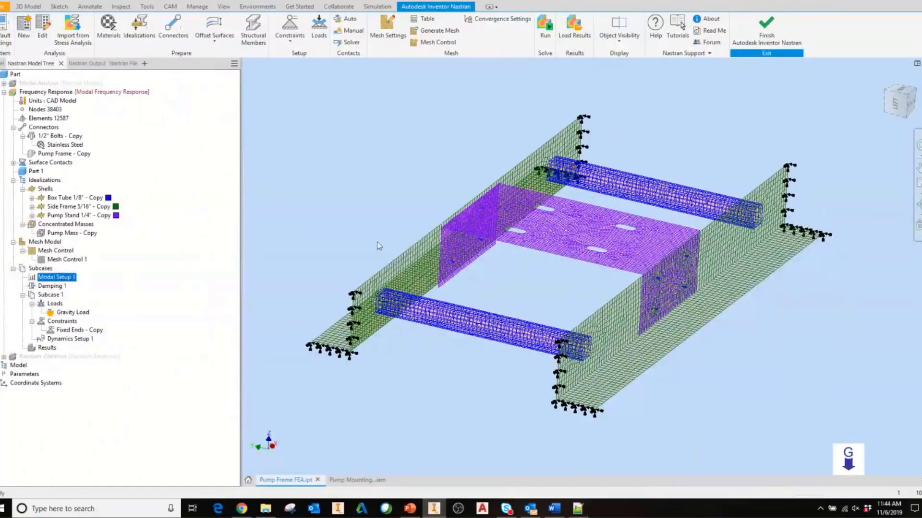
pyautogui.rightClick(68, 277)
pyautogui.click(90, 284)
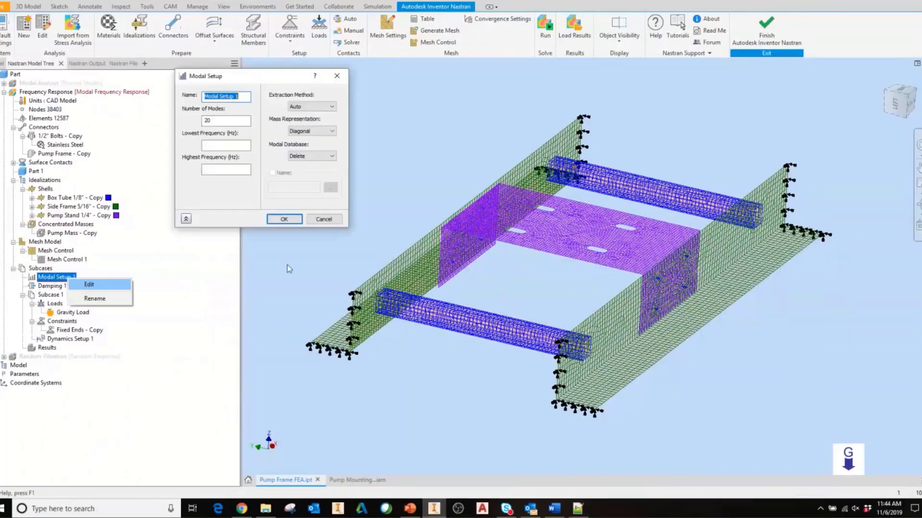
pyautogui.moveTo(220, 121); pyautogui.dragTo(167, 119)
pyautogui.write('40')
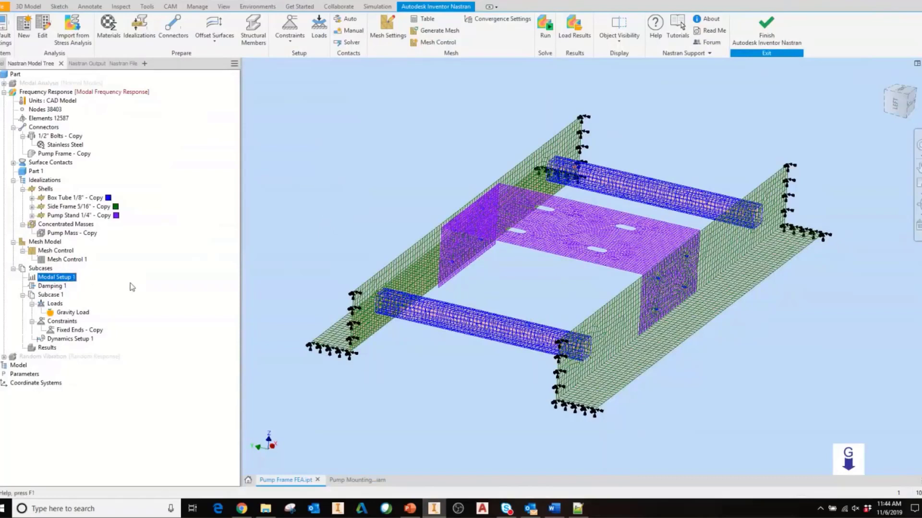
# Step: Review the modal damping type, definition and value in Damping 1, then close it without changes
pyautogui.doubleClick(52, 286)
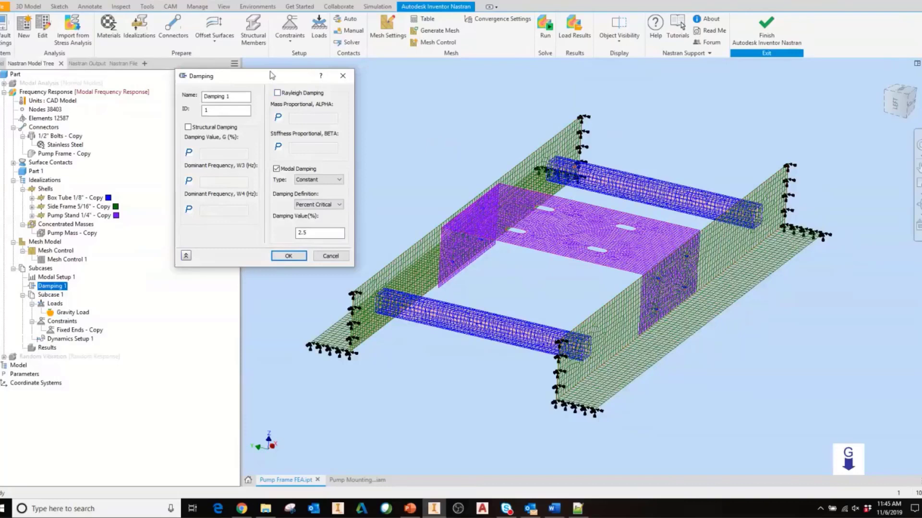
pyautogui.moveTo(272, 75); pyautogui.dragTo(270, 64)
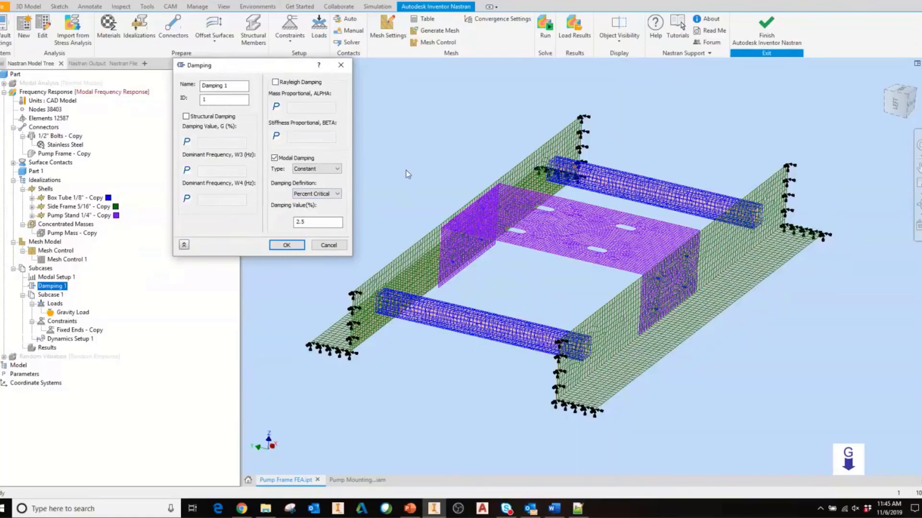
pyautogui.click(329, 245)
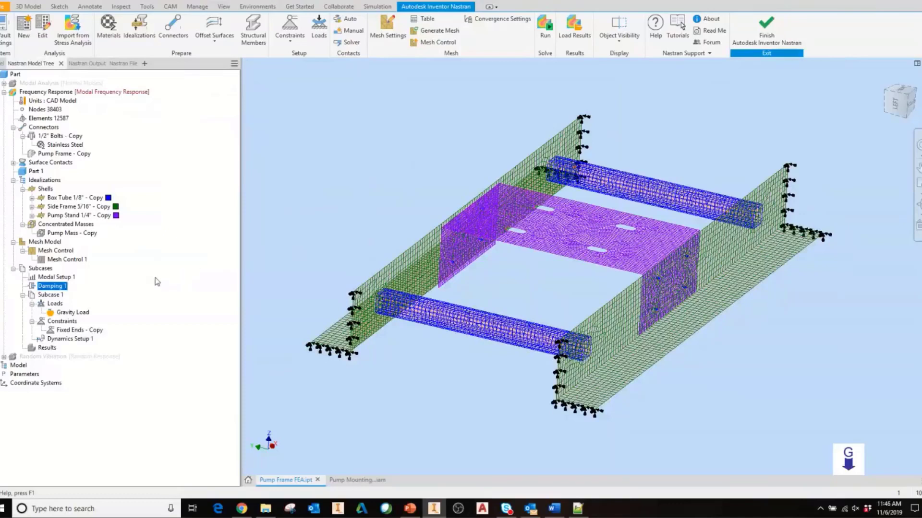
# Step: Open Dynamics Setup 1 for editing, bracket its Cluster between Modes and Spread around Modes options, and clear space below the dialog
pyautogui.rightClick(84, 340)
pyautogui.click(103, 349)
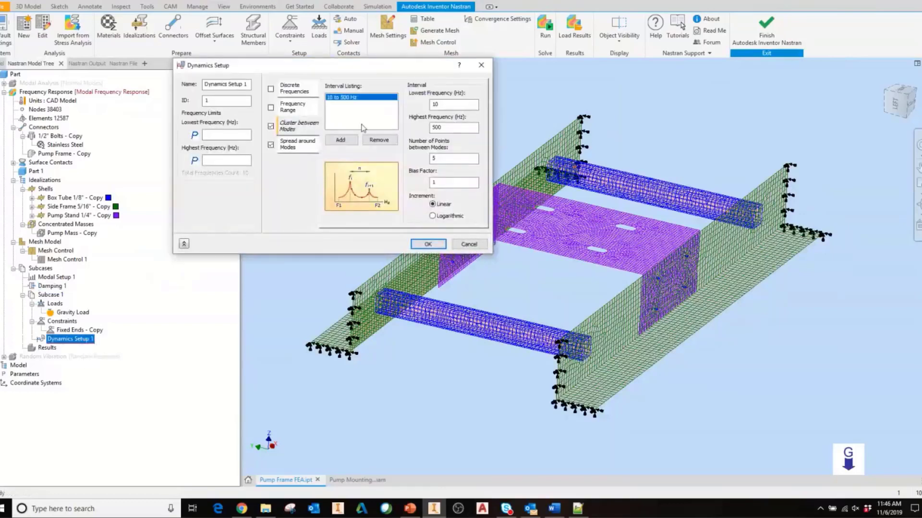
pyautogui.click(567, 7)
pyautogui.moveTo(275, 115)
pyautogui.mouseDown()
pyautogui.moveTo(259, 121)
pyautogui.moveTo(260, 160)
pyautogui.moveTo(275, 164)
pyautogui.mouseUp()
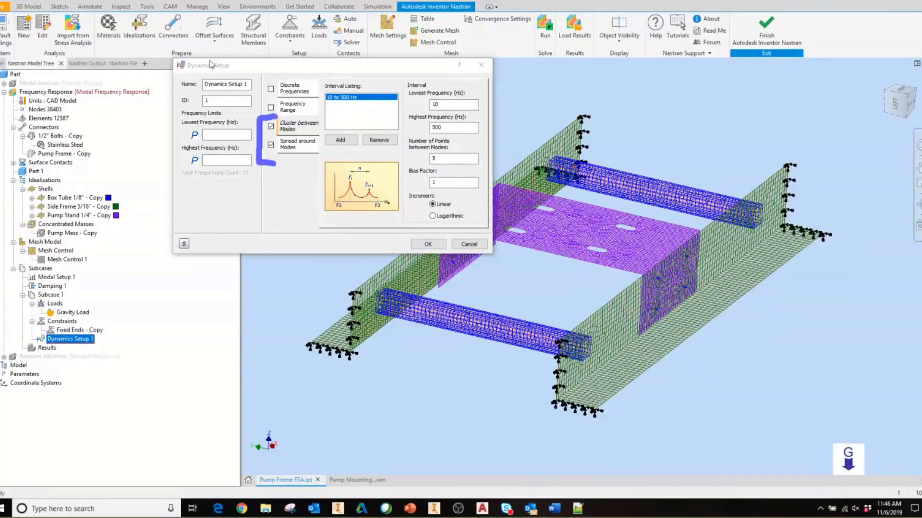
pyautogui.moveTo(209, 65); pyautogui.dragTo(171, 17)
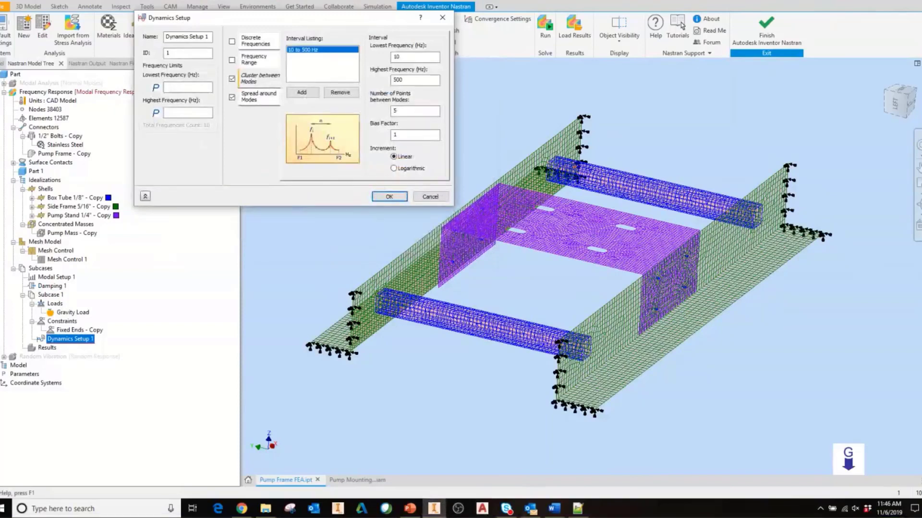
# Step: Sketch a response curve with two peaks on axes below the dialog, marking both peaks and the range between them
pyautogui.click(203, 269)
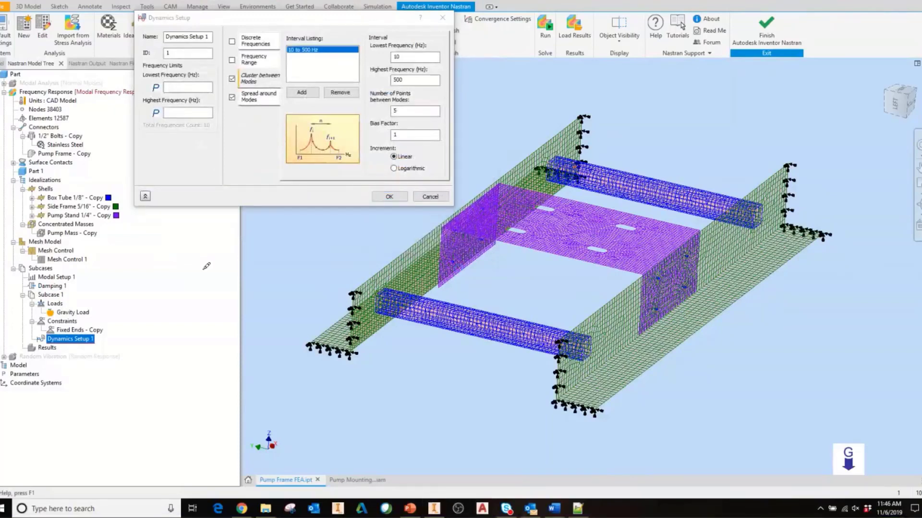
pyautogui.moveTo(180, 233)
pyautogui.mouseDown()
pyautogui.moveTo(175, 337)
pyautogui.moveTo(347, 336)
pyautogui.mouseUp()
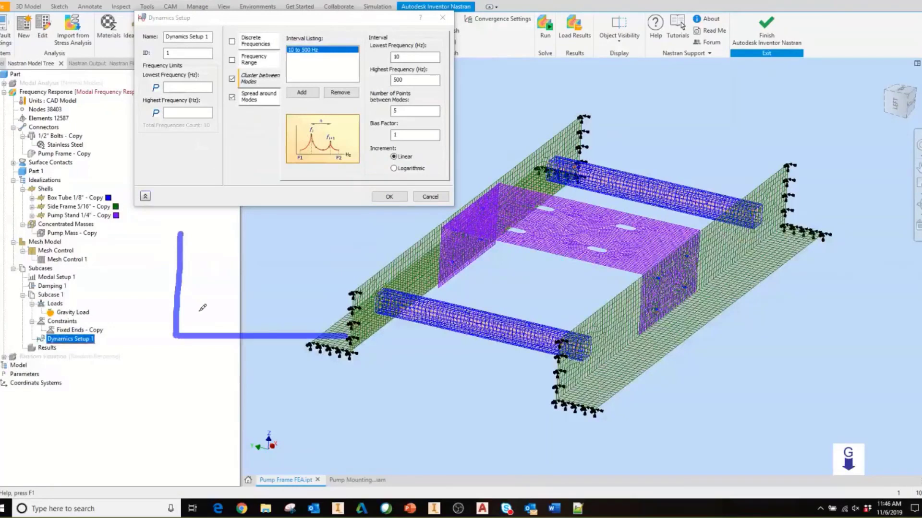
pyautogui.moveTo(182, 330)
pyautogui.mouseDown()
pyautogui.moveTo(220, 247)
pyautogui.moveTo(221, 263)
pyautogui.moveTo(254, 303)
pyautogui.moveTo(281, 291)
pyautogui.moveTo(312, 323)
pyautogui.moveTo(342, 332)
pyautogui.mouseUp()
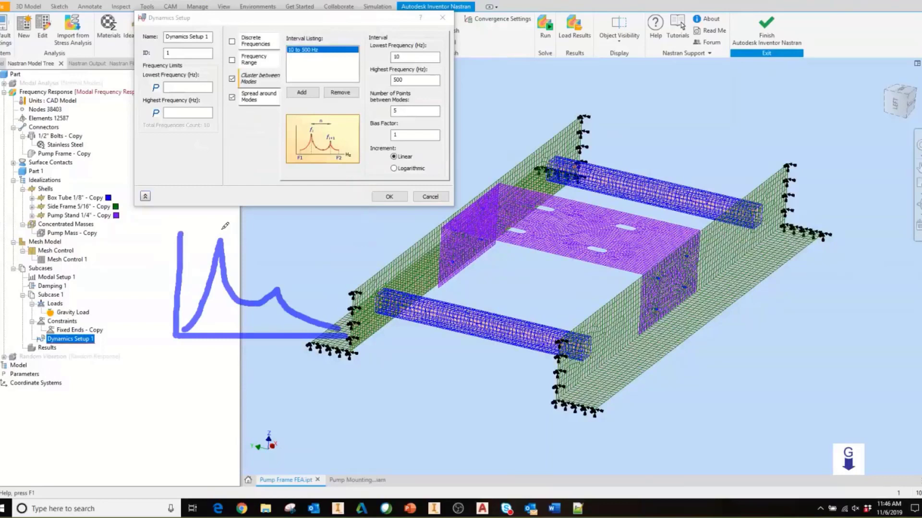
pyautogui.moveTo(221, 227); pyautogui.dragTo(220, 235)
pyautogui.moveTo(278, 274); pyautogui.dragTo(278, 283)
pyautogui.moveTo(227, 249)
pyautogui.mouseDown()
pyautogui.moveTo(237, 293)
pyautogui.moveTo(265, 293)
pyautogui.mouseUp()
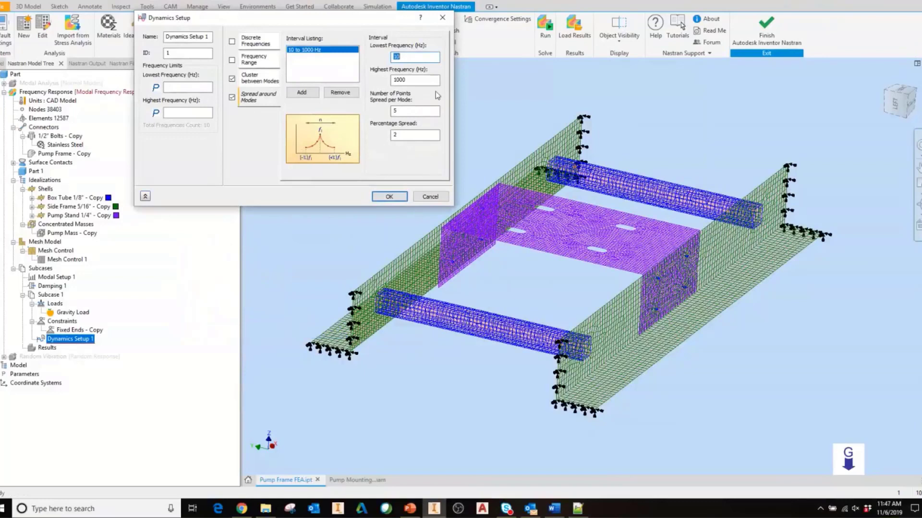
# Step: Bracket the points per mode and percentage spread settings for Spread around Modes, then sketch a two-peak response curve in red
pyautogui.click(435, 122)
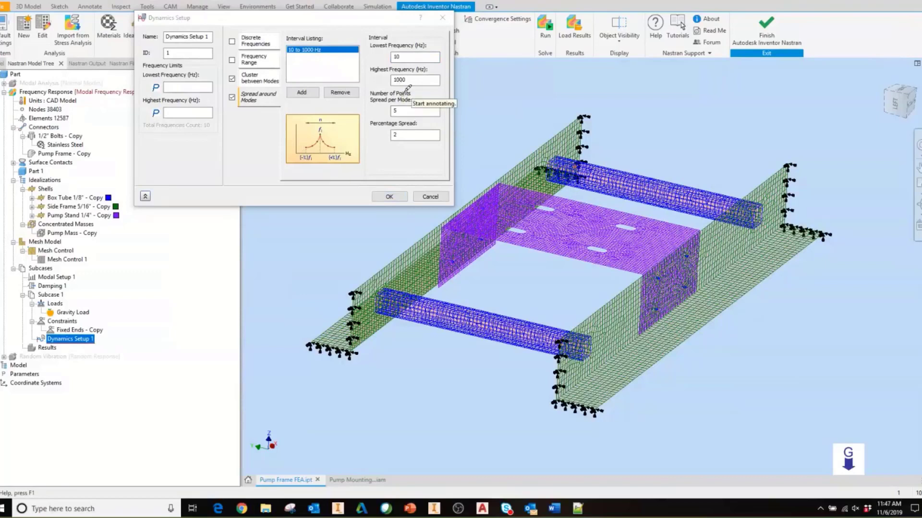
pyautogui.moveTo(390, 80)
pyautogui.mouseDown()
pyautogui.moveTo(369, 87)
pyautogui.moveTo(378, 117)
pyautogui.moveTo(426, 118)
pyautogui.moveTo(434, 137)
pyautogui.moveTo(422, 145)
pyautogui.mouseUp()
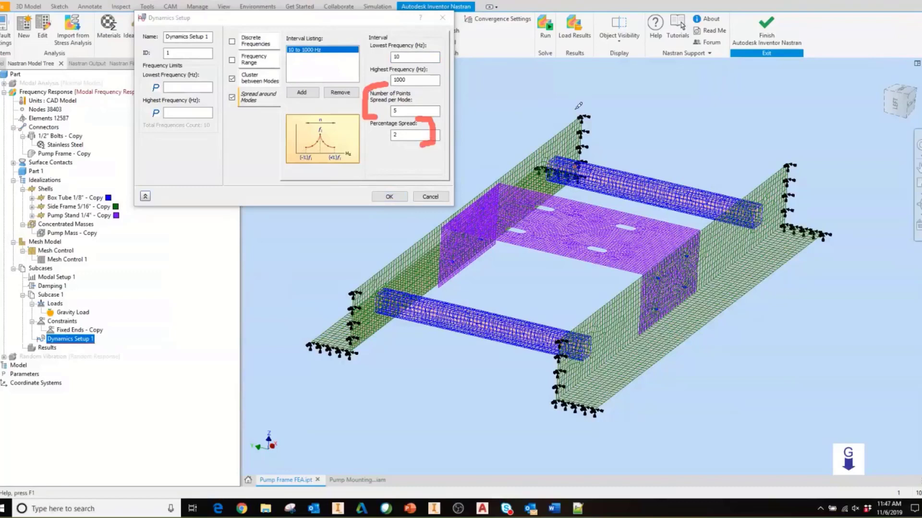
pyautogui.moveTo(171, 233); pyautogui.dragTo(171, 345)
pyautogui.moveTo(373, 344)
pyautogui.mouseDown()
pyautogui.moveTo(173, 344)
pyautogui.moveTo(212, 285)
pyautogui.moveTo(290, 301)
pyautogui.moveTo(352, 330)
pyautogui.mouseUp()
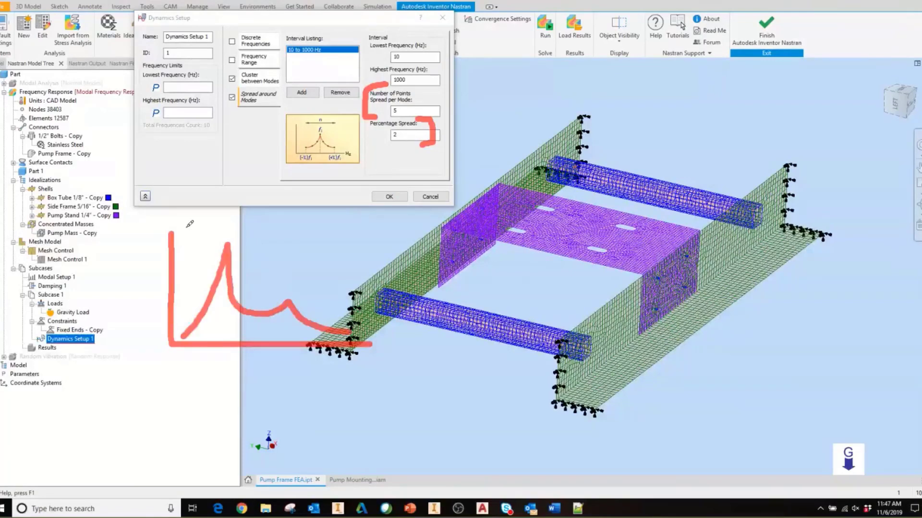
# Step: Bracket the curve's first peak in blue, dot sample points along the curve and around both peaks, then clear the annotations
pyautogui.moveTo(208, 241)
pyautogui.mouseDown()
pyautogui.moveTo(251, 235)
pyautogui.moveTo(253, 251)
pyautogui.mouseUp()
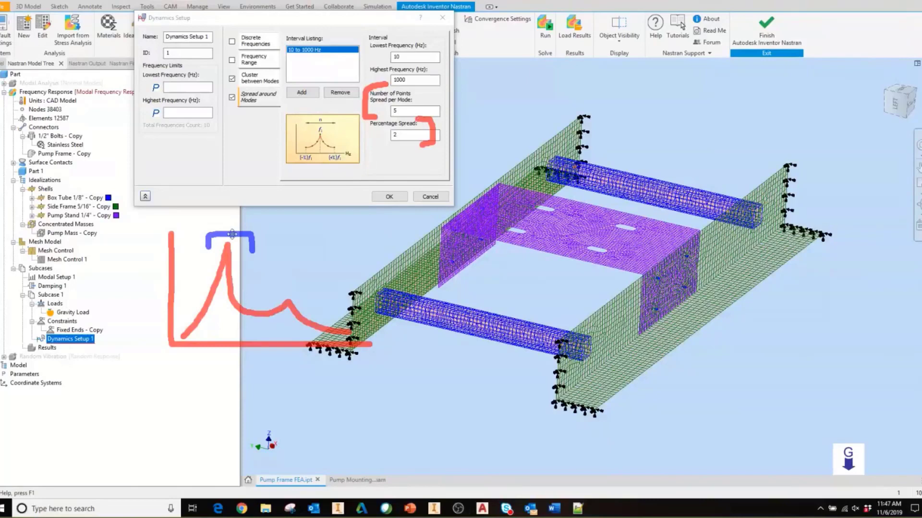
pyautogui.click(183, 326)
pyautogui.click(193, 314)
pyautogui.click(202, 297)
pyautogui.click(208, 280)
pyautogui.click(214, 258)
pyautogui.click(238, 278)
pyautogui.click(241, 297)
pyautogui.click(251, 306)
pyautogui.click(266, 307)
pyautogui.click(219, 245)
pyautogui.click(223, 246)
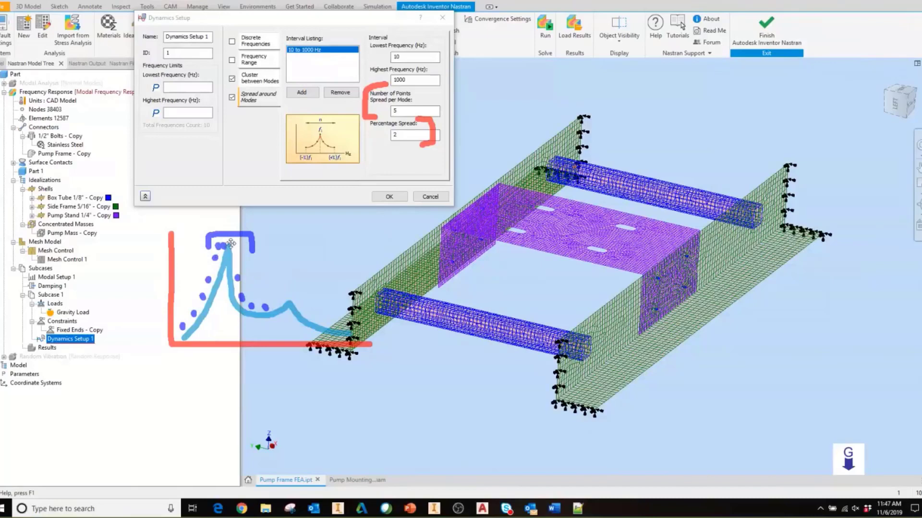
pyautogui.click(229, 241)
pyautogui.click(235, 246)
pyautogui.click(240, 248)
pyautogui.click(280, 300)
pyautogui.click(289, 297)
pyautogui.click(295, 300)
pyautogui.click(300, 306)
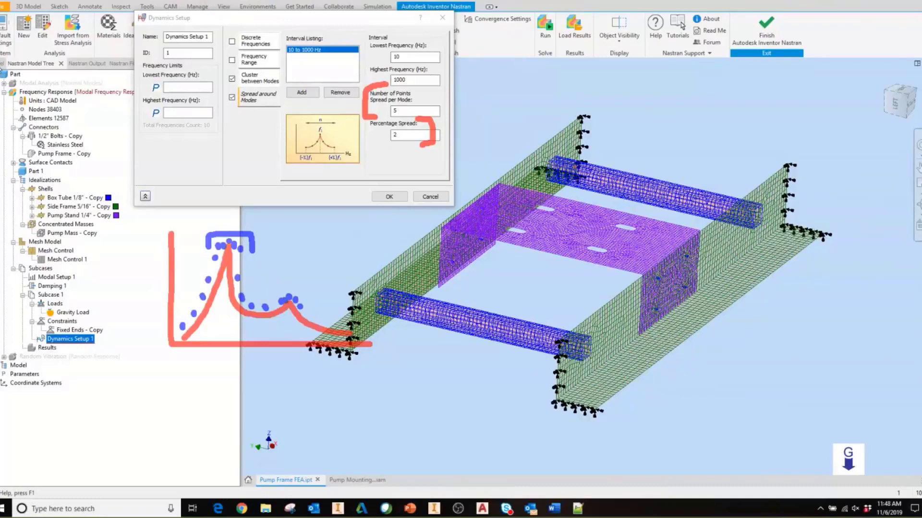
pyautogui.press('Escape')
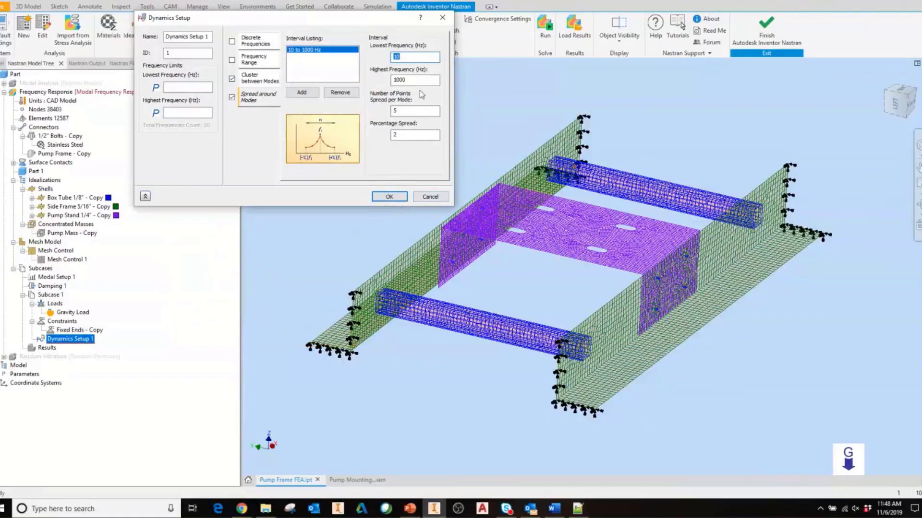
# Step: Compare the Cluster between Modes and Spread around Modes settings, then close Dynamics Setup 1 without changes
pyautogui.moveTo(412, 110)
pyautogui.click(260, 78)
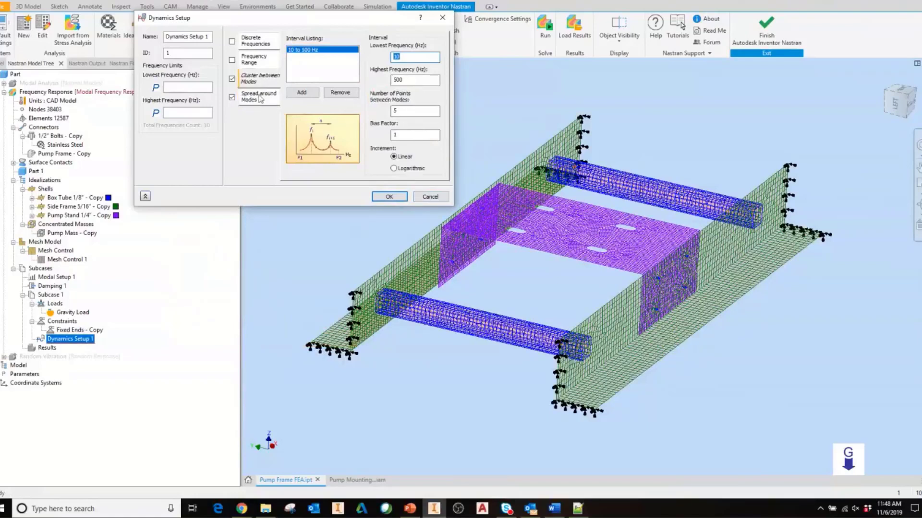
pyautogui.click(261, 99)
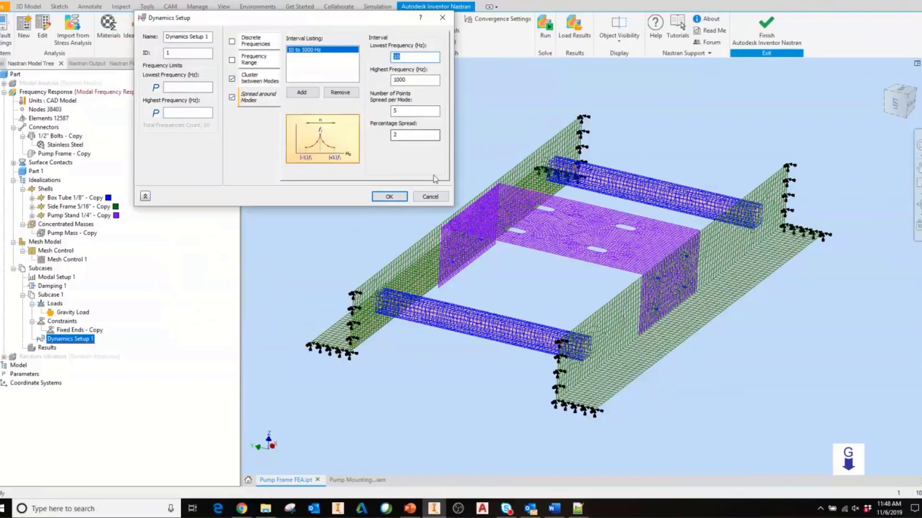
pyautogui.click(430, 197)
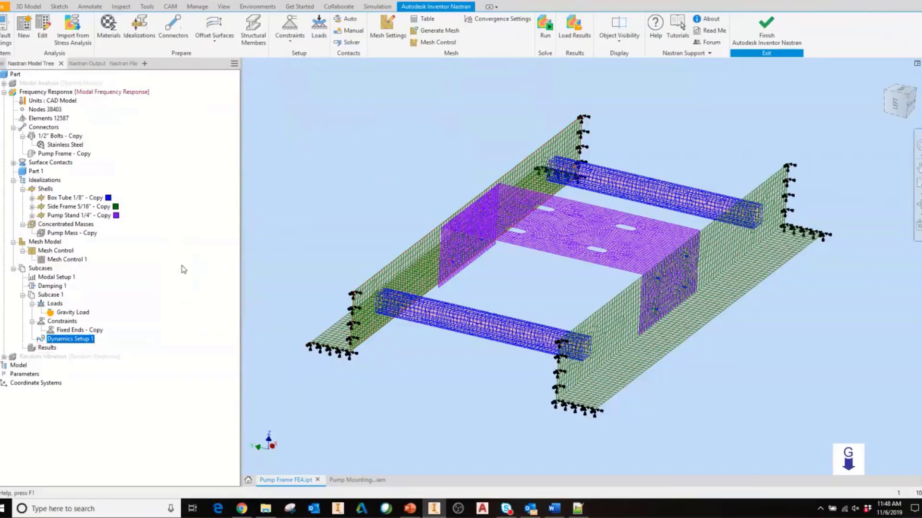
# Step: Mark the gravity direction with a downward arrow beside the frame and inspect the Gravity Load definition
pyautogui.moveTo(74, 316)
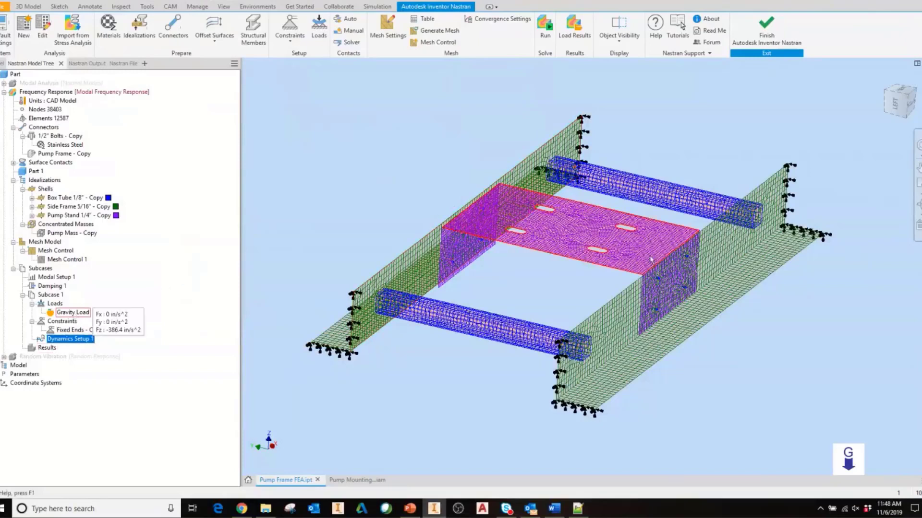
pyautogui.keyDown('shift'); pyautogui.moveTo(650, 259); pyautogui.dragTo(618, 259, button='middle'); pyautogui.keyUp('shift')
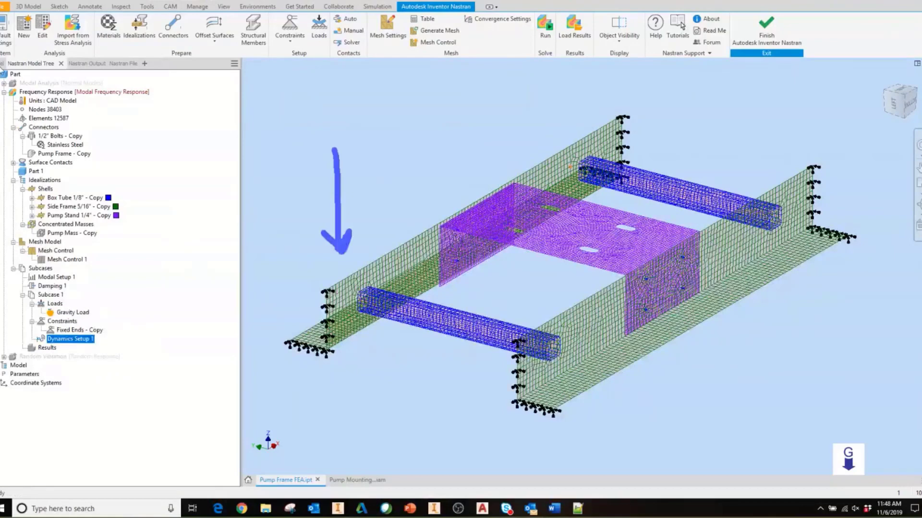
pyautogui.doubleClick(72, 313)
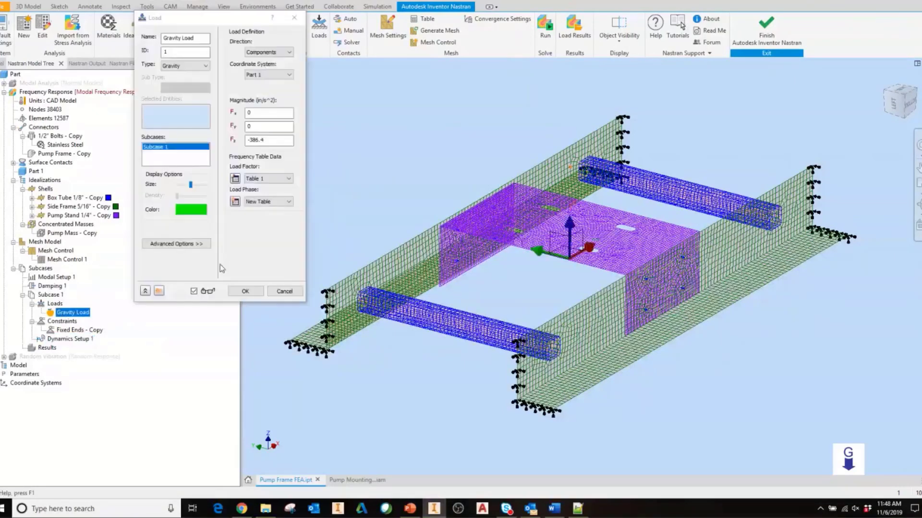
pyautogui.click(283, 292)
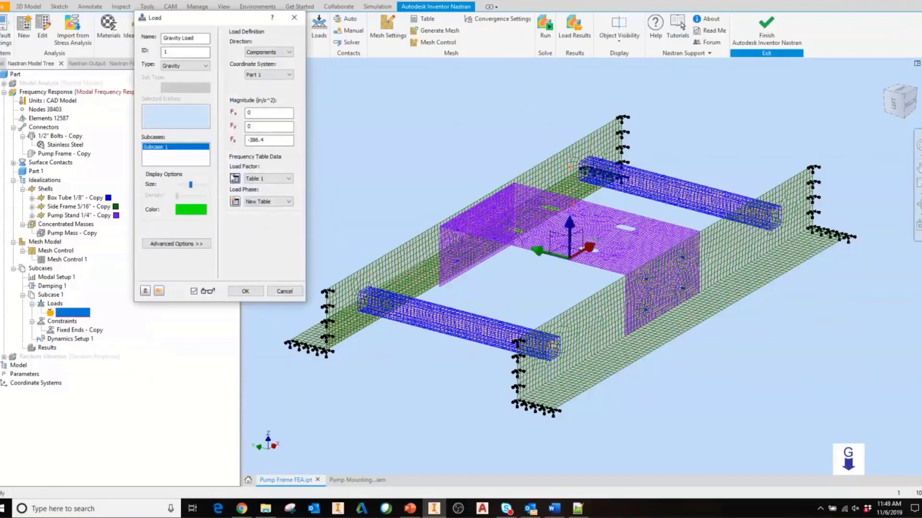
# Step: Inspect the Gravity Load's load factor Table 1 and its Load Scale Factor vs. Frequency plot, then close both
pyautogui.click(235, 179)
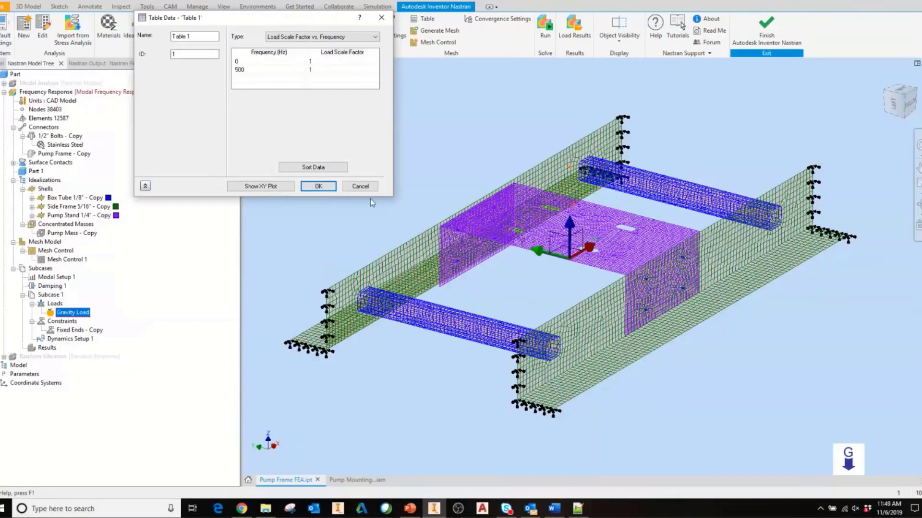
pyautogui.click(360, 186)
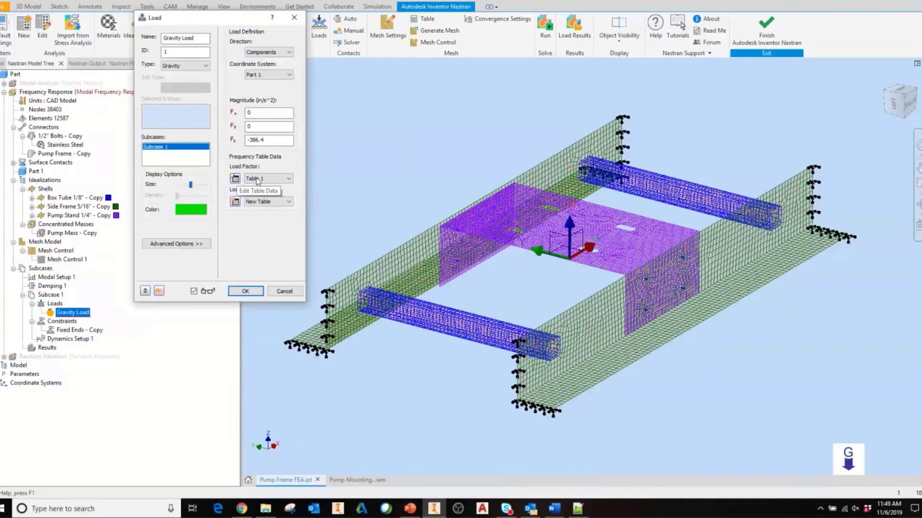
pyautogui.click(234, 179)
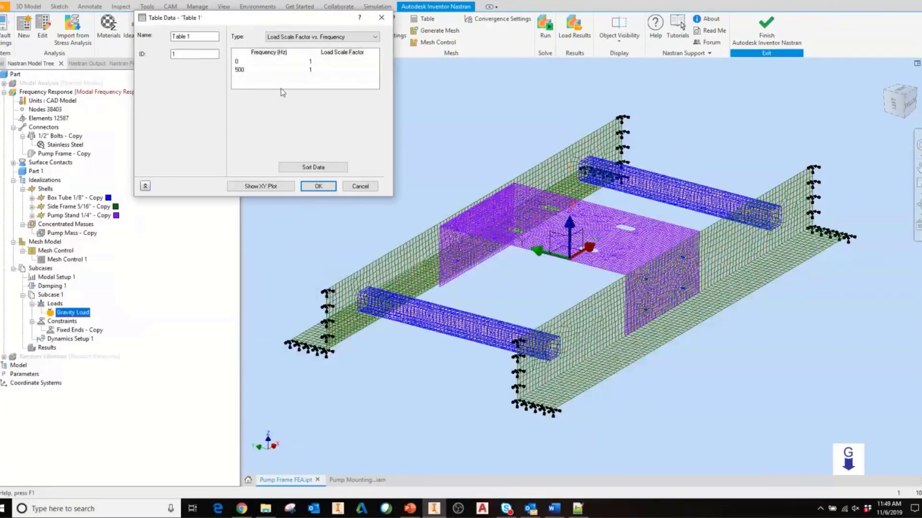
pyautogui.click(265, 186)
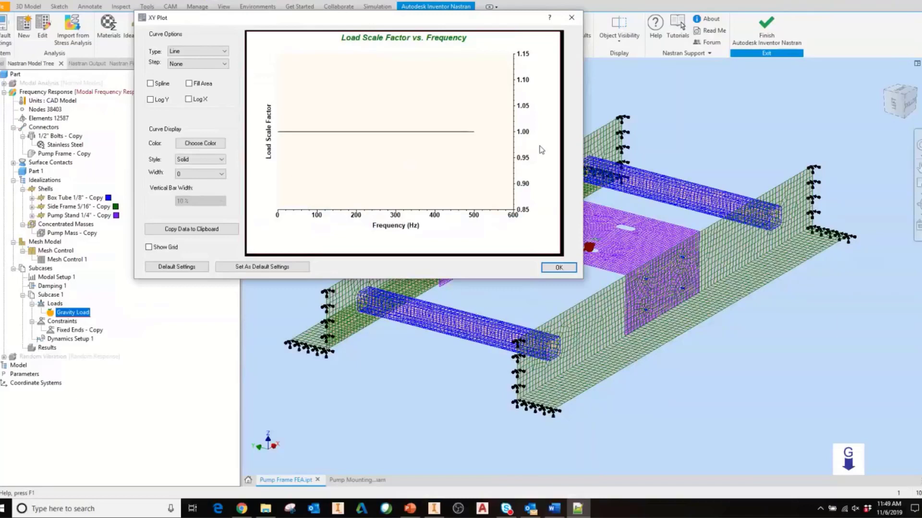
pyautogui.click(572, 17)
pyautogui.click(362, 186)
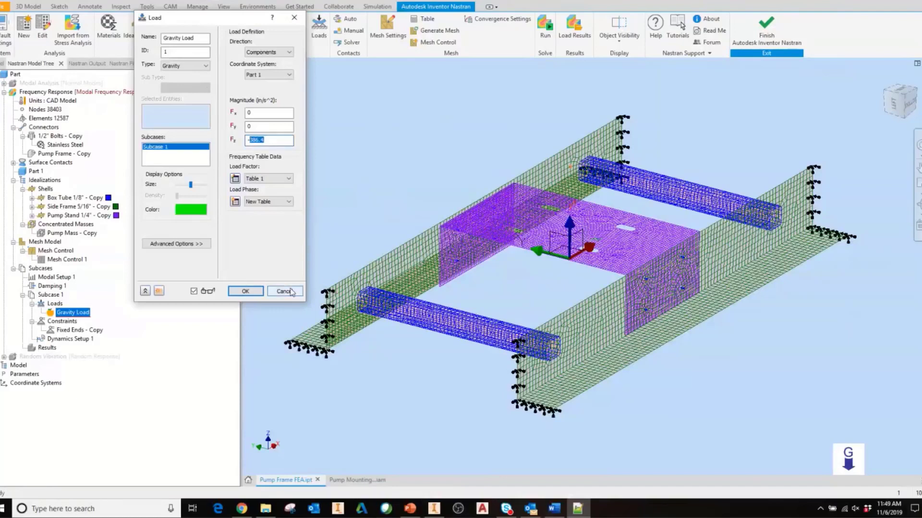
# Step: Close the Gravity Load definition, sketch a downward arrow onto the pump stand and a sine wave beside the frame, and clear both annotations
pyautogui.click(290, 292)
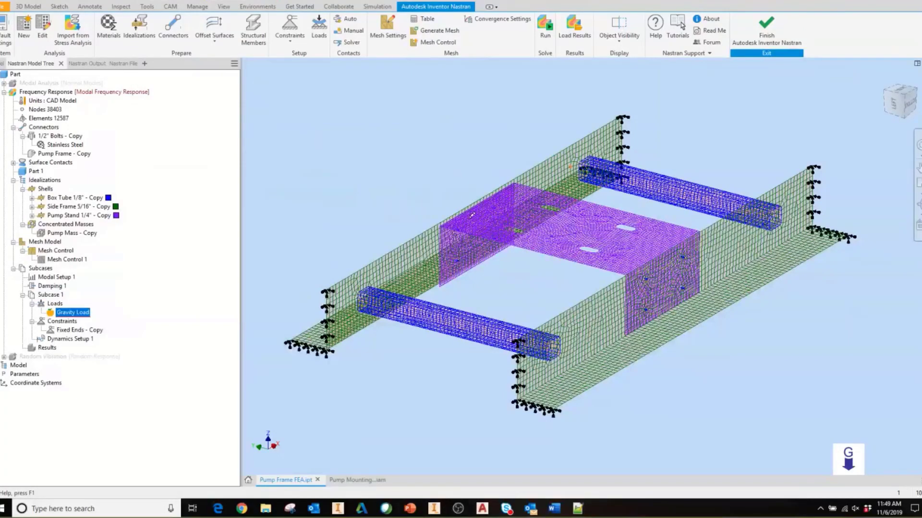
pyautogui.moveTo(584, 182)
pyautogui.mouseDown()
pyautogui.moveTo(588, 227)
pyautogui.moveTo(578, 215)
pyautogui.mouseUp()
pyautogui.moveTo(301, 152)
pyautogui.mouseDown()
pyautogui.moveTo(321, 114)
pyautogui.moveTo(368, 171)
pyautogui.moveTo(387, 150)
pyautogui.mouseUp()
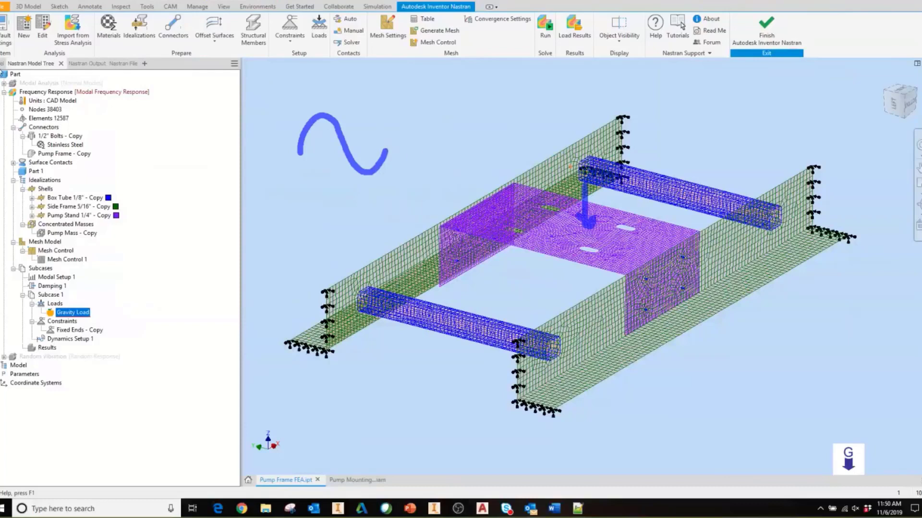
pyautogui.press('Escape')
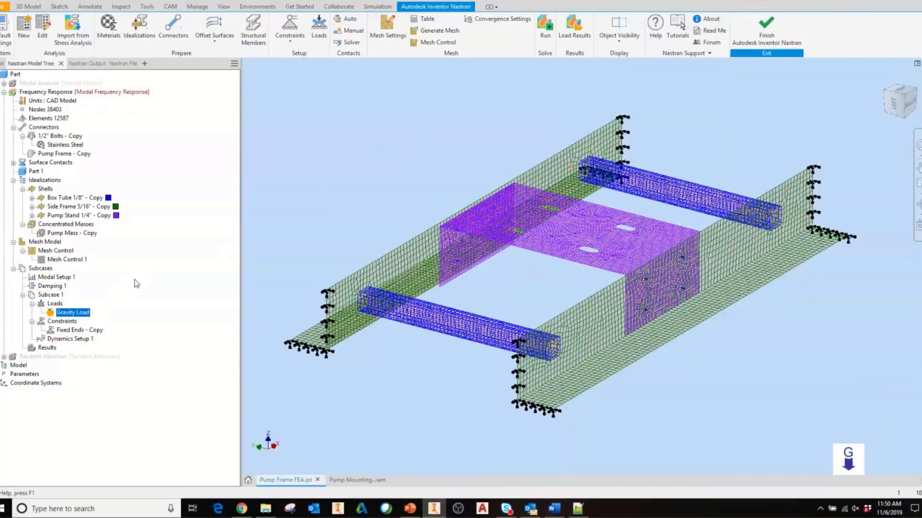
# Step: Load the Frequency Response results and review the full list of output frequency steps in the result plot settings
pyautogui.rightClick(43, 346)
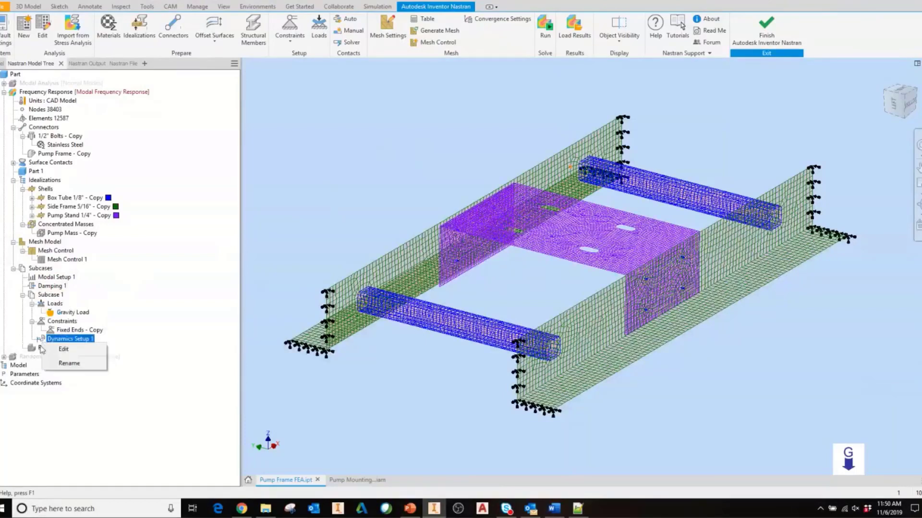
pyautogui.click(57, 360)
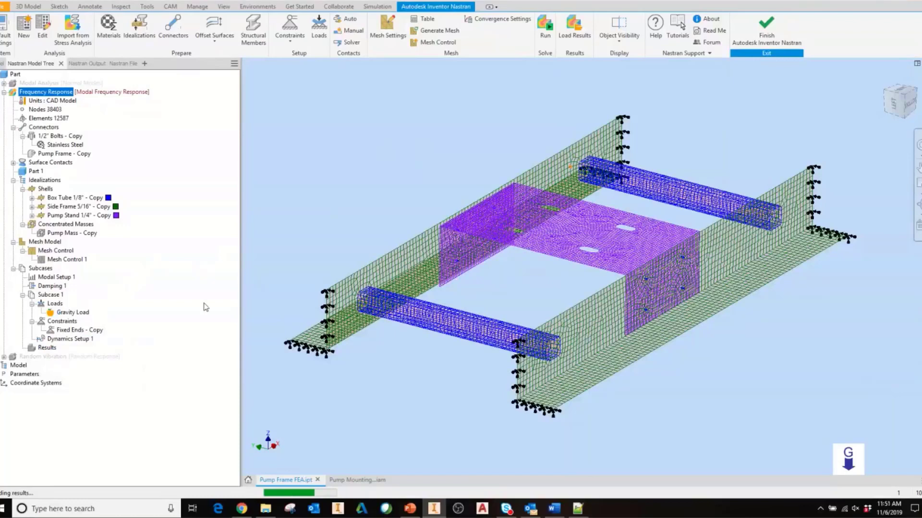
pyautogui.rightClick(52, 348)
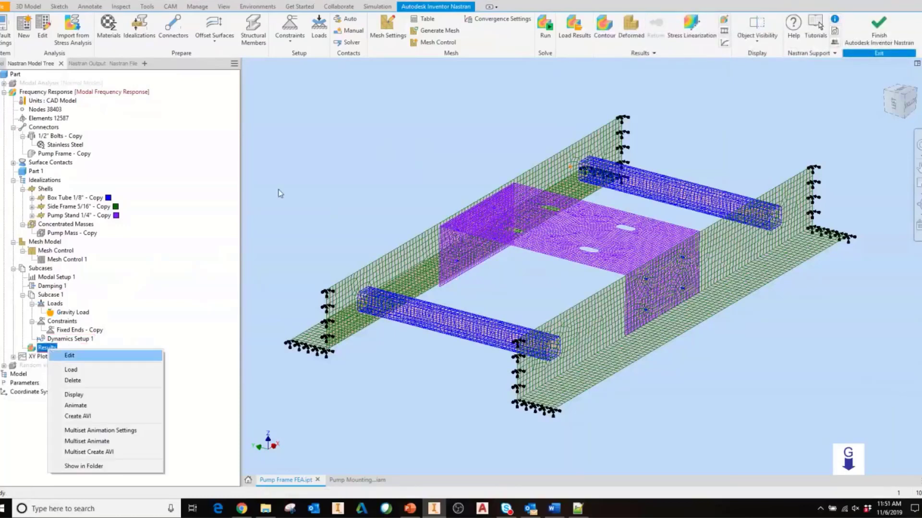
pyautogui.click(336, 154)
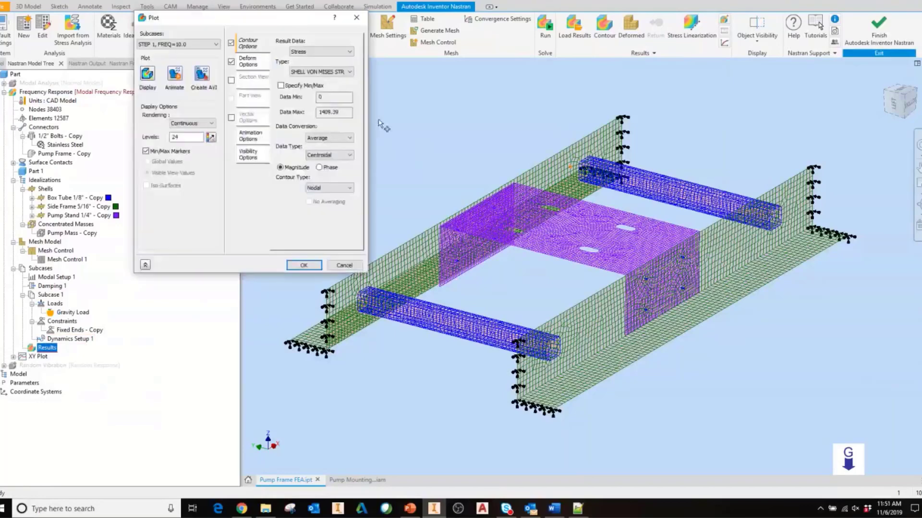
pyautogui.click(208, 44)
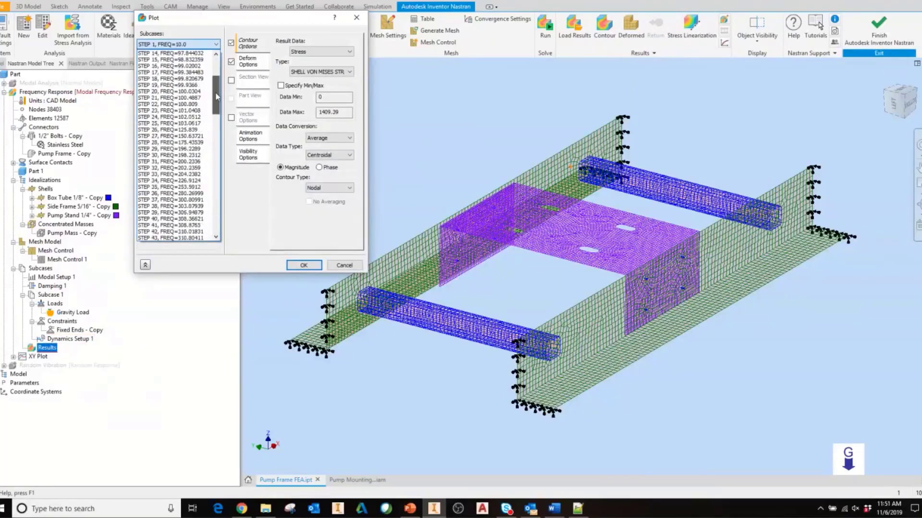
pyautogui.moveTo(215, 93); pyautogui.dragTo(220, 209)
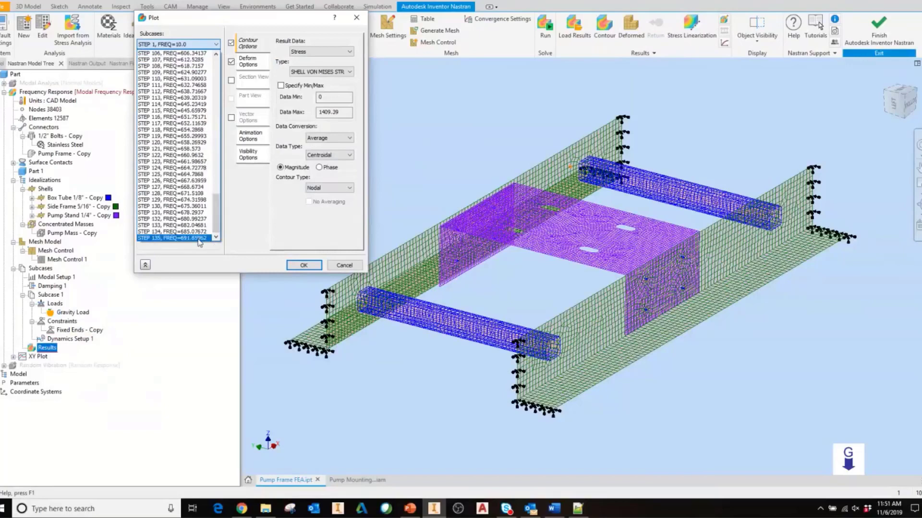
pyautogui.moveTo(216, 214); pyautogui.dragTo(244, 71)
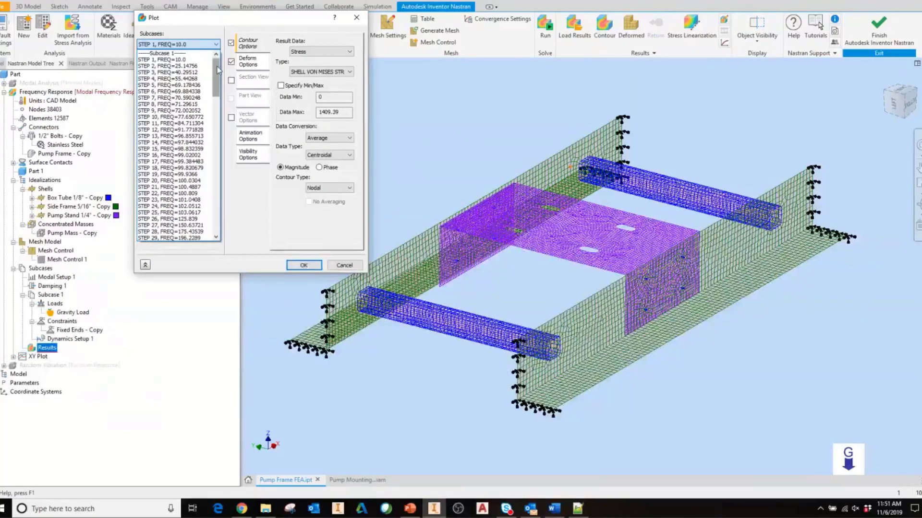
pyautogui.click(248, 200)
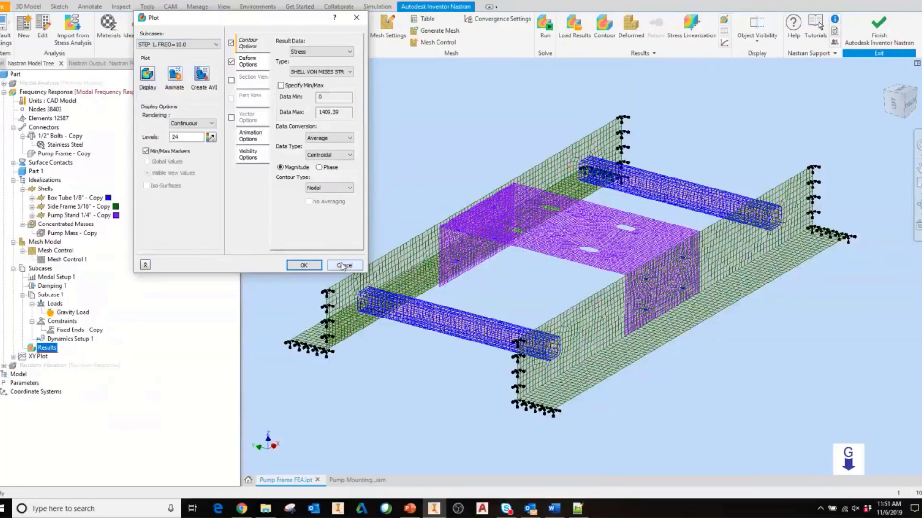
pyautogui.click(307, 267)
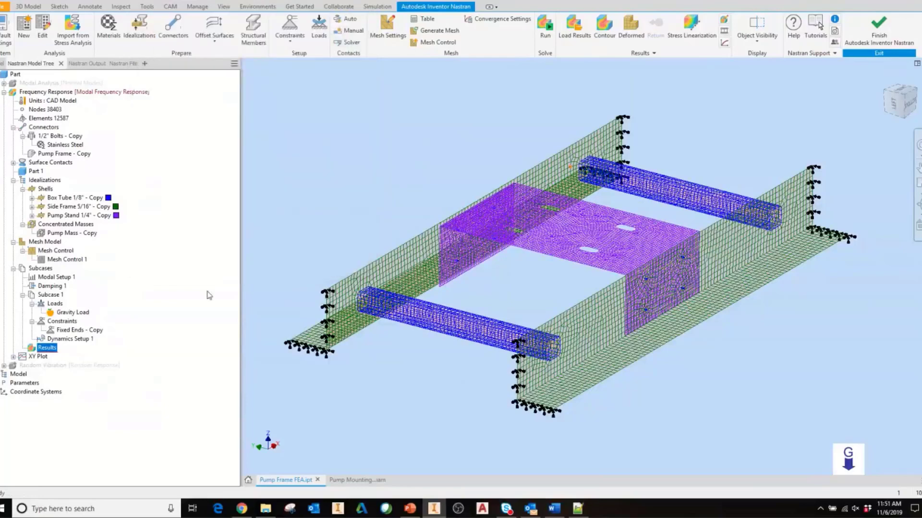
# Step: Expand the XY plots and open the Maximum Displacement Magnitude Versus Frequency plot
pyautogui.click(13, 357)
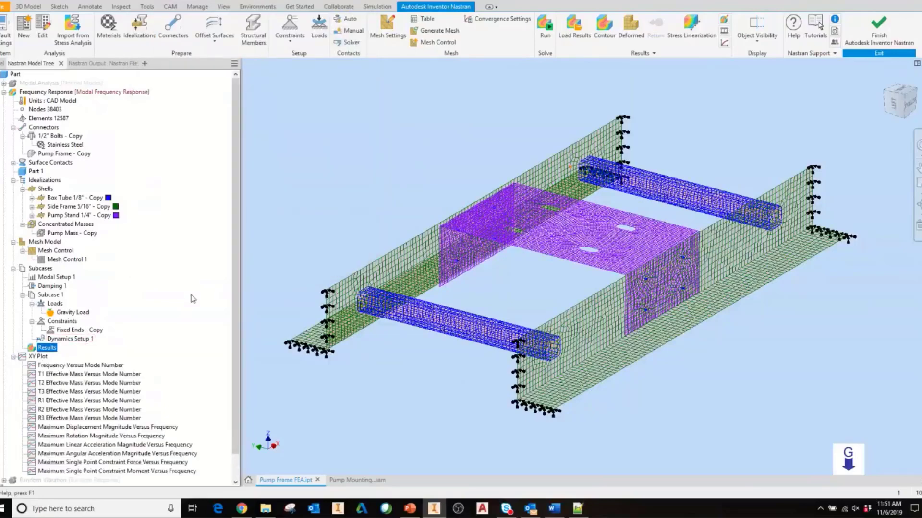
pyautogui.scroll(-1, 197, 285)
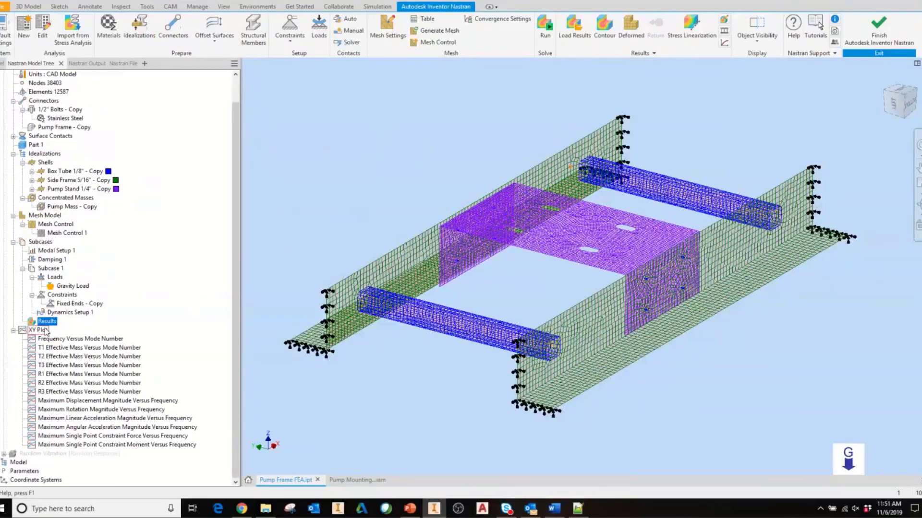
pyautogui.click(102, 403)
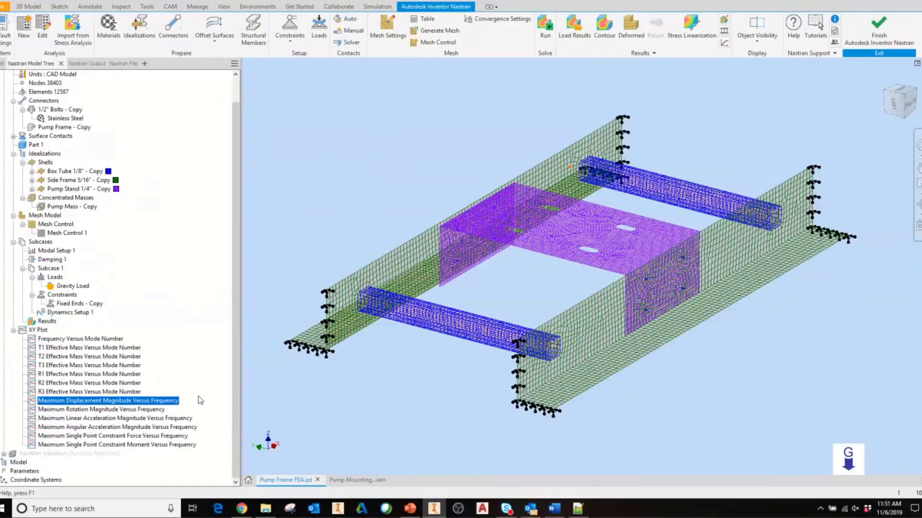
pyautogui.doubleClick(139, 400)
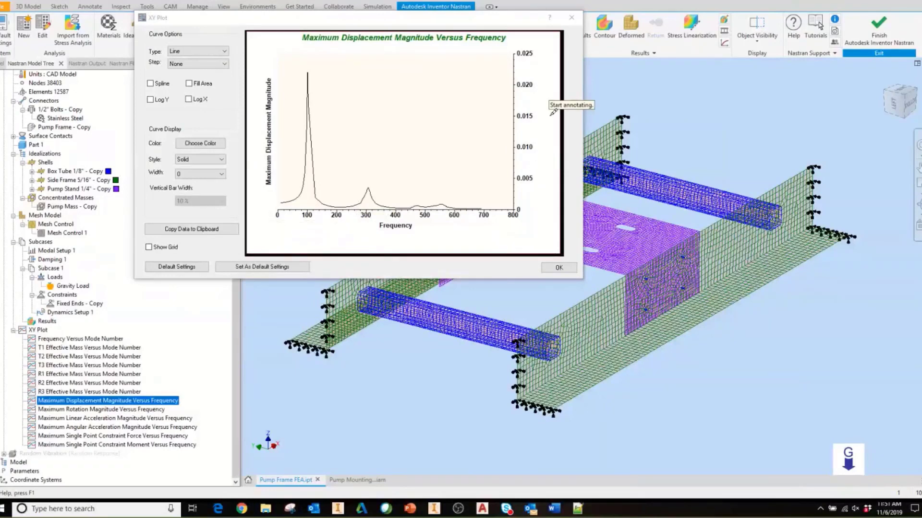
# Step: Annotate the displacement axis, circle its 0.025 maximum and the curve's two main peaks, and clear the annotations
pyautogui.moveTo(545, 42); pyautogui.dragTo(541, 225)
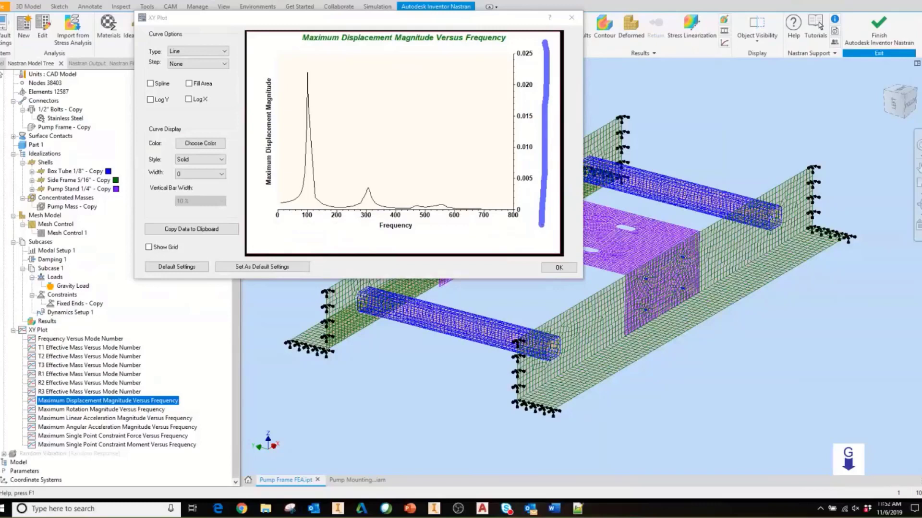
pyautogui.hotkey('ctrl', 'alt', 'g')
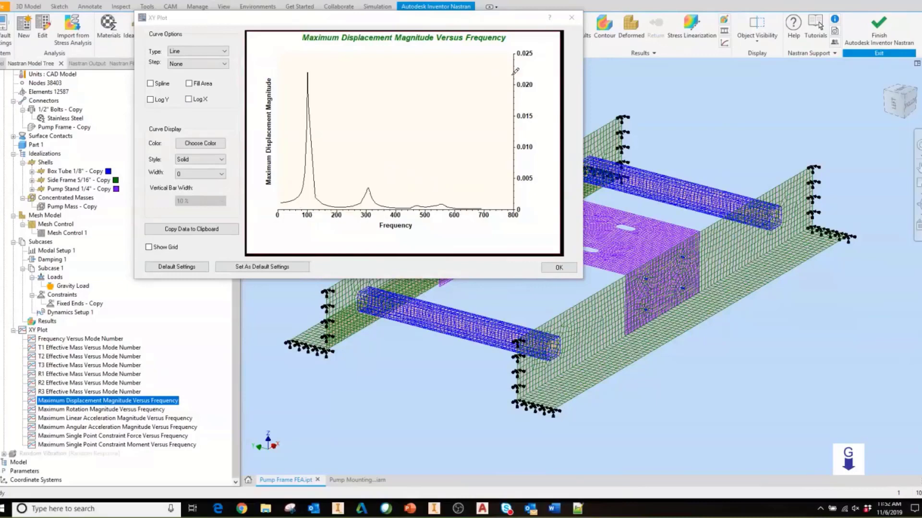
pyautogui.moveTo(532, 42)
pyautogui.mouseDown()
pyautogui.moveTo(521, 57)
pyautogui.moveTo(534, 47)
pyautogui.mouseUp()
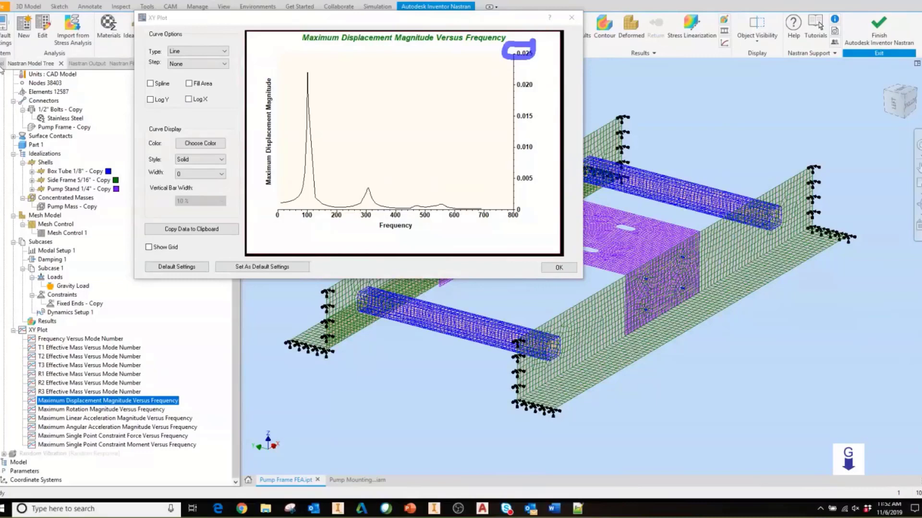
pyautogui.moveTo(374, 183)
pyautogui.mouseDown()
pyautogui.moveTo(367, 192)
pyautogui.moveTo(363, 178)
pyautogui.mouseUp()
pyautogui.moveTo(310, 59)
pyautogui.mouseDown()
pyautogui.moveTo(313, 81)
pyautogui.moveTo(311, 63)
pyautogui.mouseUp()
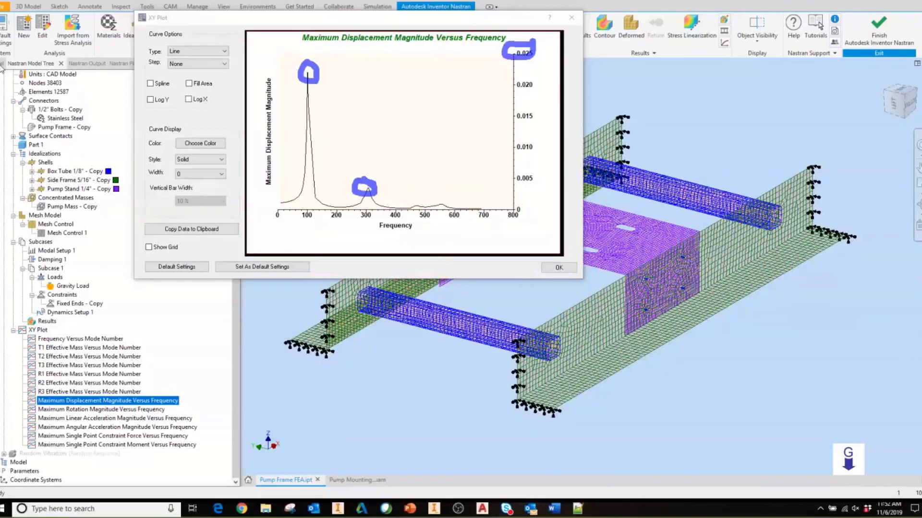
pyautogui.press('Escape')
# Step: Set the displacement plot's curve type to Scatter
pyautogui.click(198, 51)
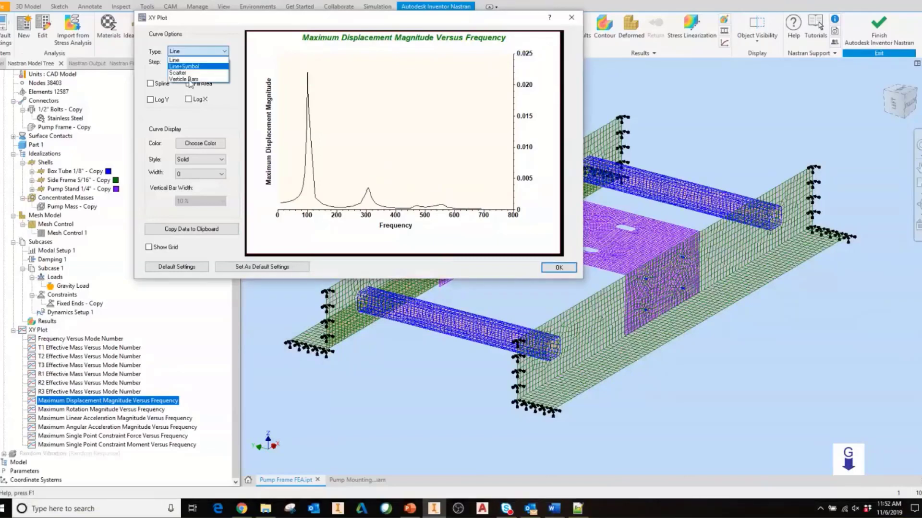
pyautogui.click(192, 68)
pyautogui.click(198, 51)
pyautogui.click(192, 61)
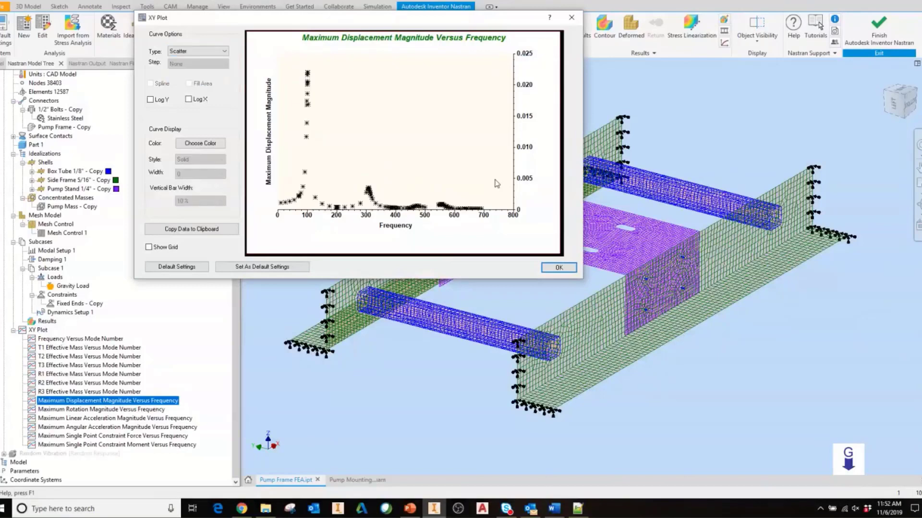
# Step: Mark the clustered sample points along the scatter curve in blue, clear the marks, and close the displacement plot
pyautogui.click(590, 8)
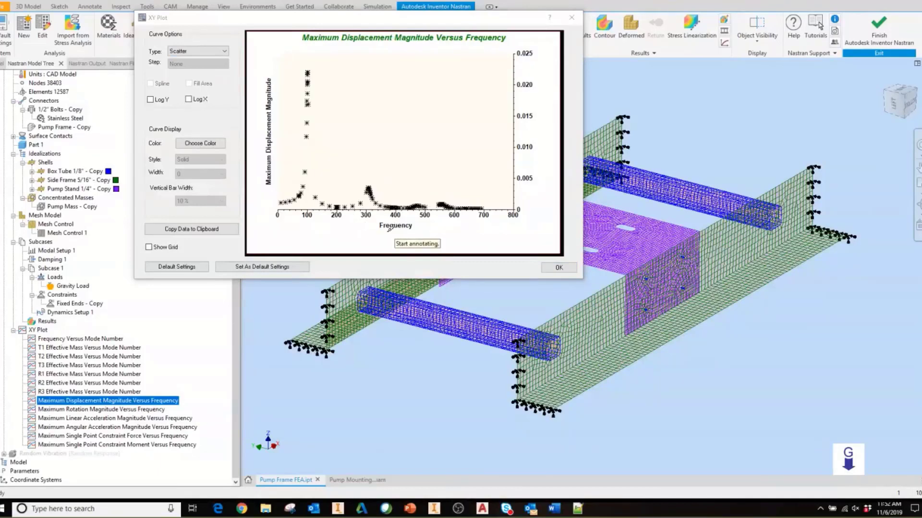
pyautogui.moveTo(290, 183); pyautogui.dragTo(295, 195)
pyautogui.moveTo(306, 66); pyautogui.dragTo(306, 78)
pyautogui.moveTo(337, 204)
pyautogui.mouseDown()
pyautogui.moveTo(369, 193)
pyautogui.moveTo(394, 212)
pyautogui.moveTo(416, 208)
pyautogui.mouseUp()
pyautogui.moveTo(439, 202); pyautogui.dragTo(465, 210)
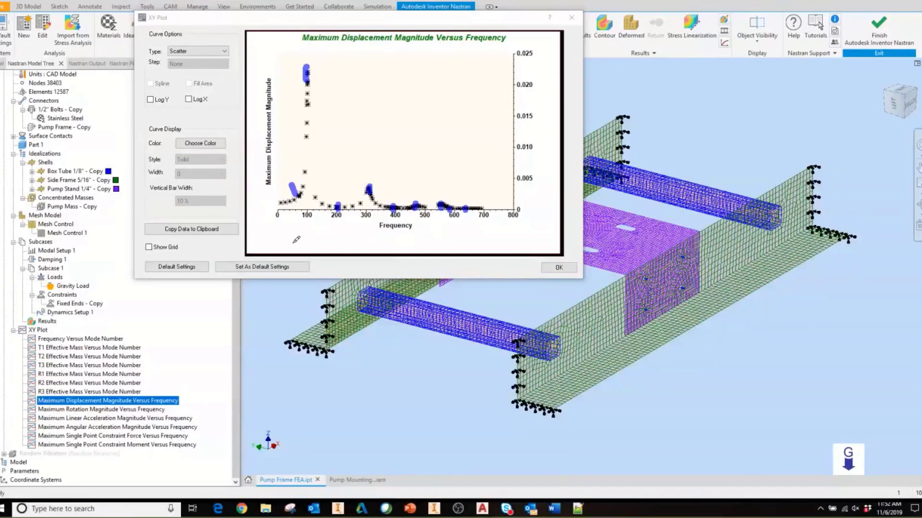
pyautogui.moveTo(284, 162); pyautogui.dragTo(289, 177)
pyautogui.moveTo(324, 52); pyautogui.dragTo(318, 61)
pyautogui.moveTo(338, 178); pyautogui.dragTo(338, 192)
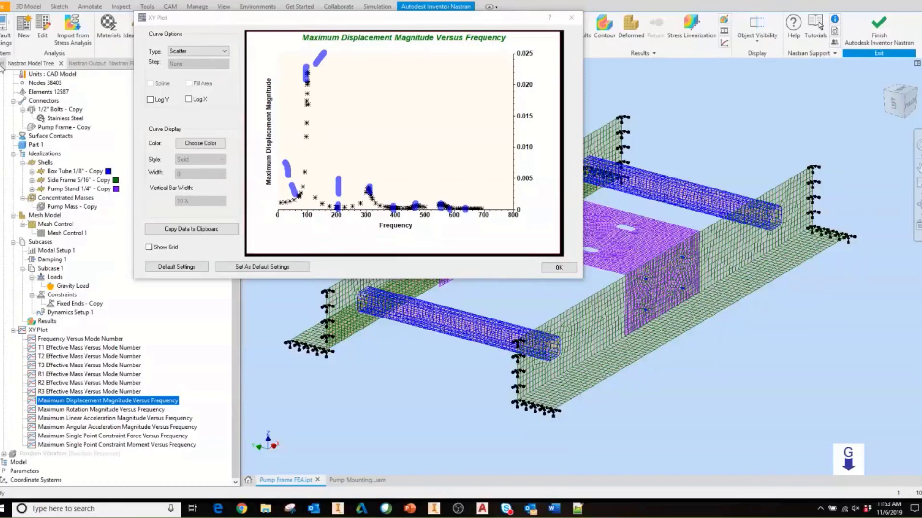
pyautogui.press('Escape')
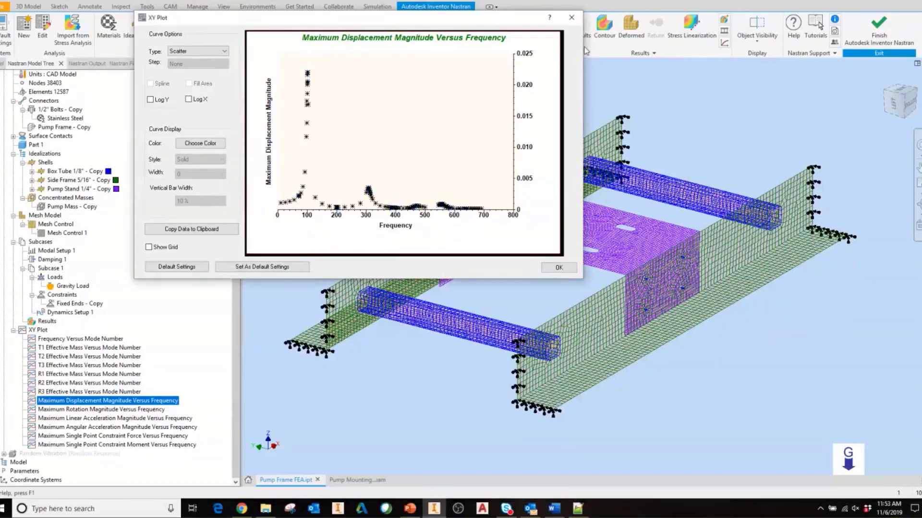
pyautogui.click(573, 20)
# Step: Open the Maximum Linear Acceleration Magnitude Versus Frequency plot, mark its two highest peaks' frequencies, circle the first peak, then clear the marks and close it
pyautogui.click(86, 419)
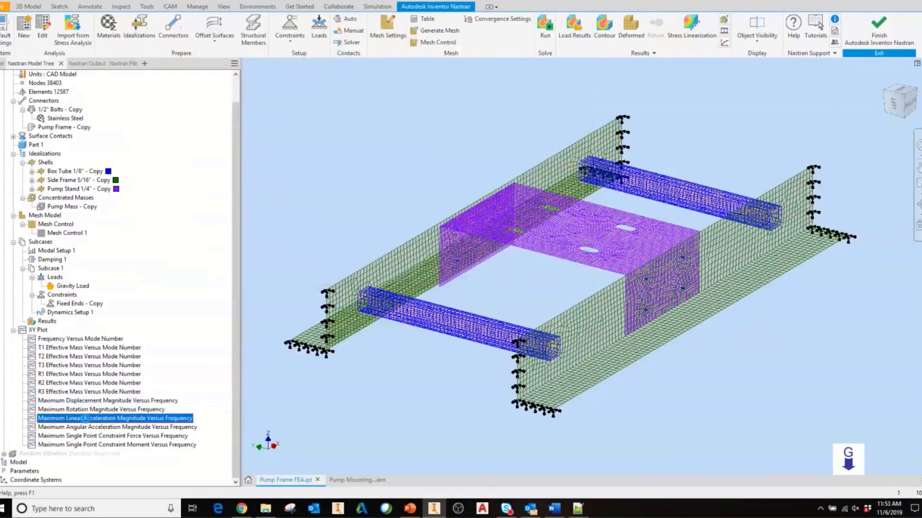
pyautogui.doubleClick(86, 419)
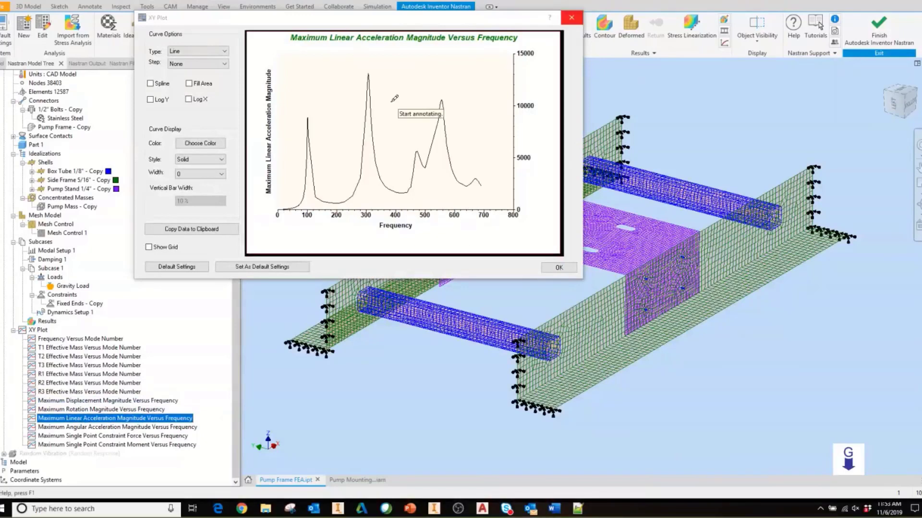
pyautogui.click(367, 209)
pyautogui.click(441, 206)
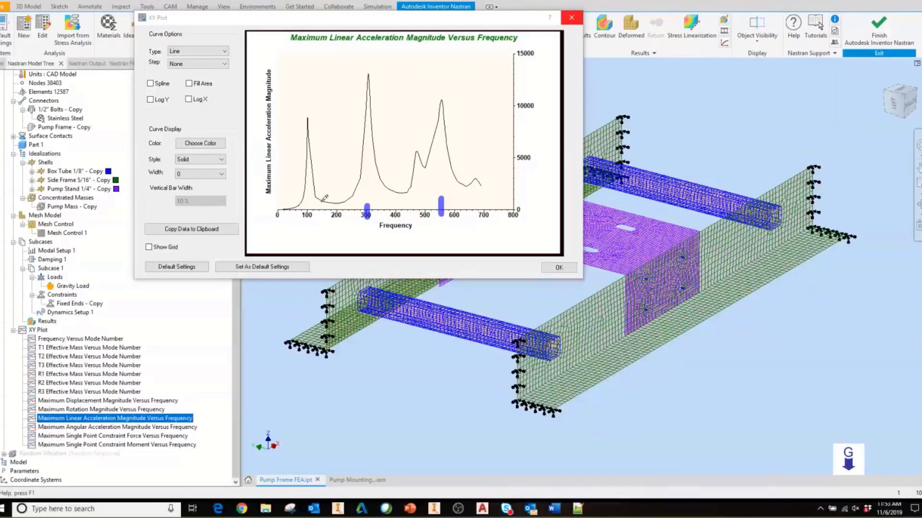
pyautogui.moveTo(312, 104)
pyautogui.mouseDown()
pyautogui.moveTo(302, 129)
pyautogui.moveTo(315, 103)
pyautogui.mouseUp()
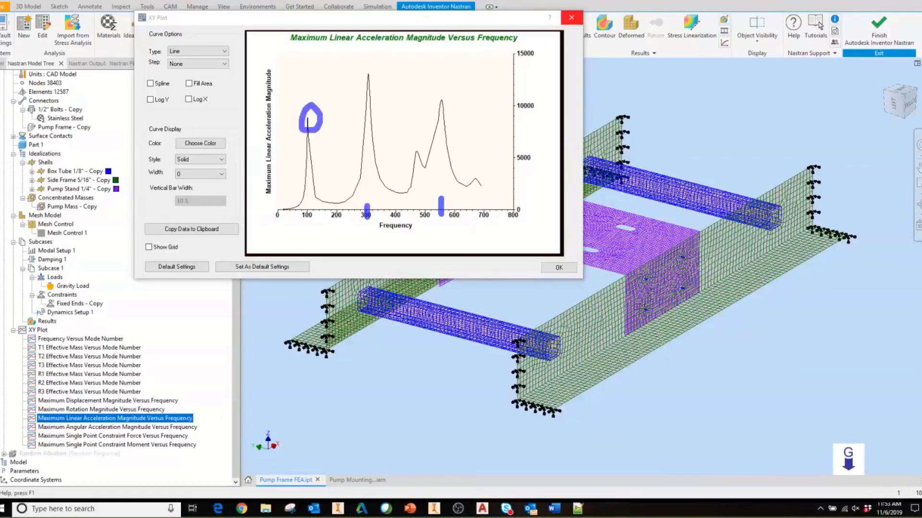
pyautogui.press('Escape')
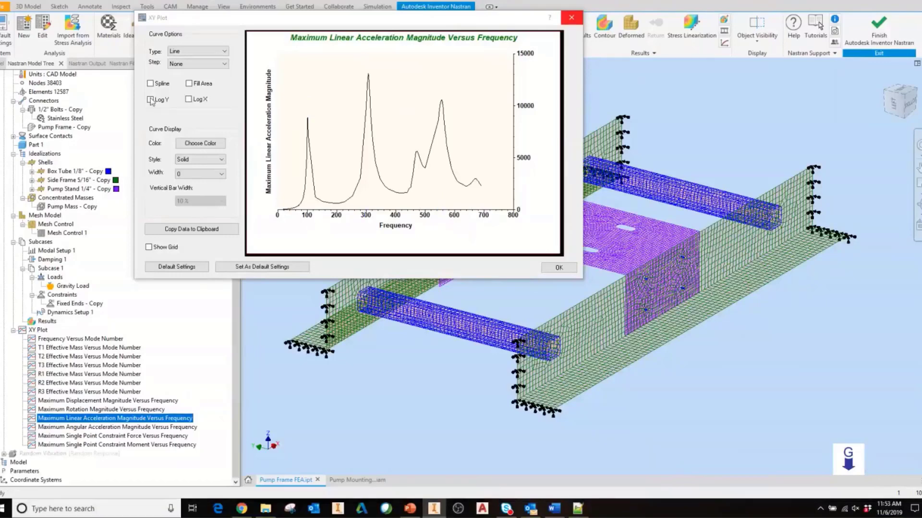
pyautogui.press('Escape')
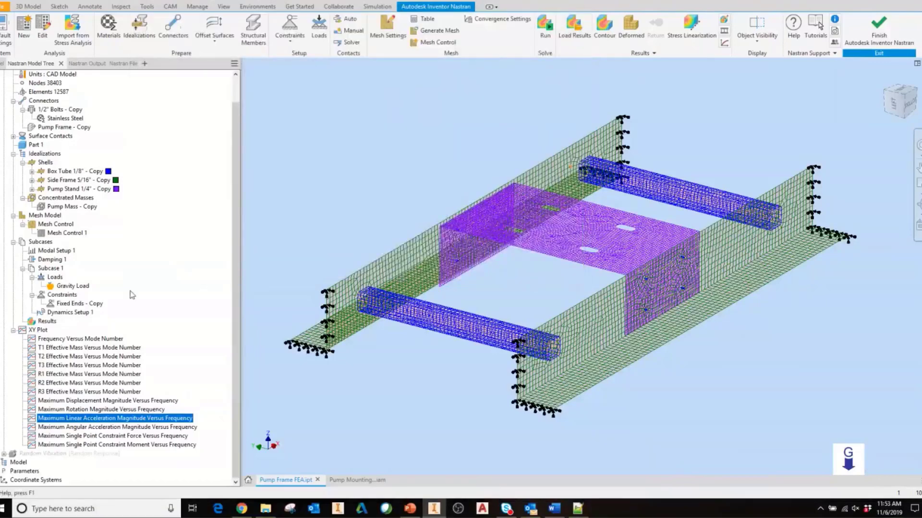
# Step: Open the result plot settings and choose the subcase STEP 20, FREQ=100.0304
pyautogui.rightClick(48, 322)
pyautogui.press('Escape')
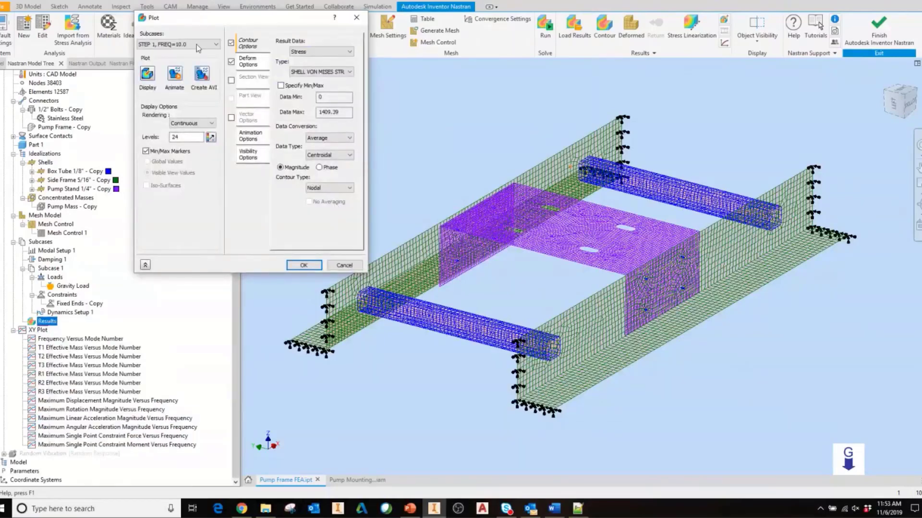
pyautogui.click(196, 44)
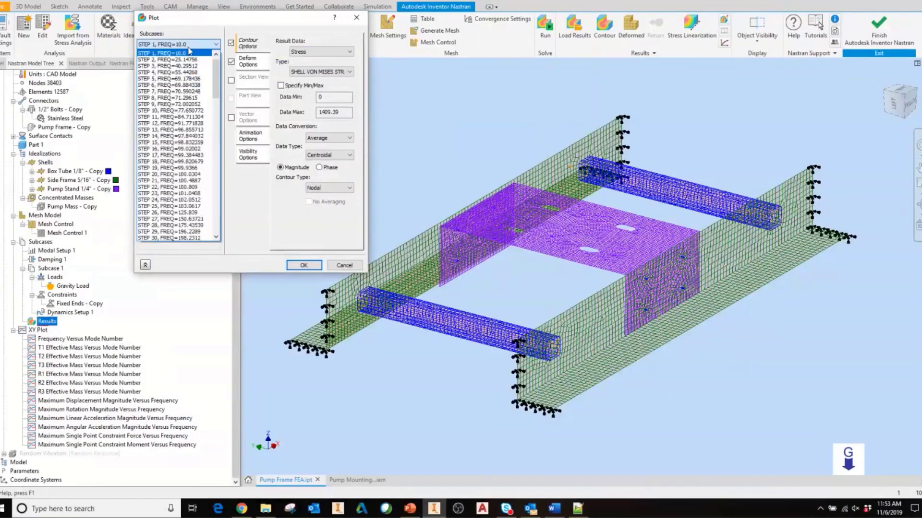
pyautogui.click(200, 174)
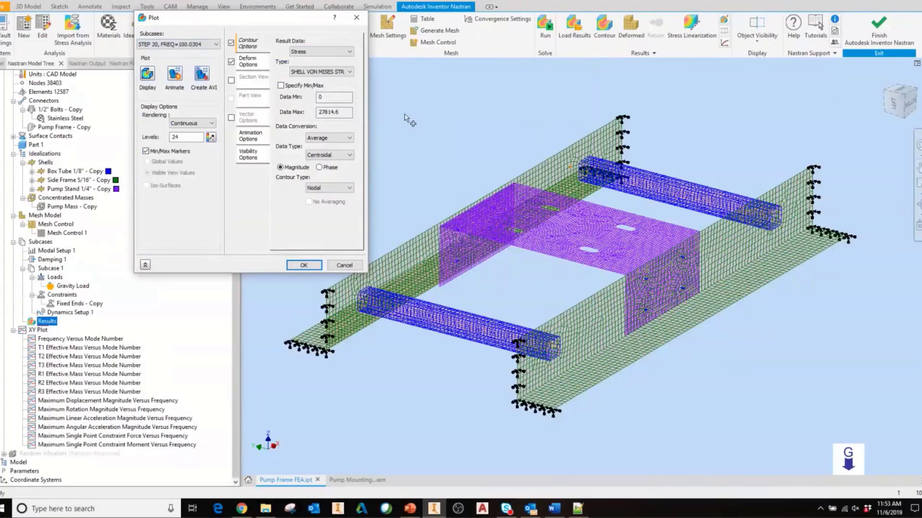
# Step: Display the STEP 20 shell von Mises stress contour and inspect the stress concentration at the pump stand's slot
pyautogui.click(148, 75)
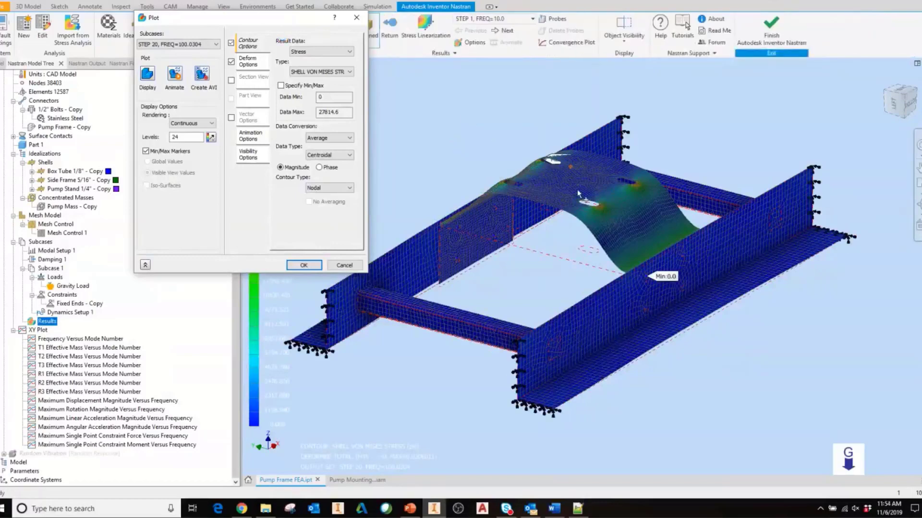
pyautogui.keyDown('shift'); pyautogui.moveTo(573, 233); pyautogui.dragTo(500, 194, button='middle'); pyautogui.keyUp('shift')
pyautogui.scroll(10, 500, 193)
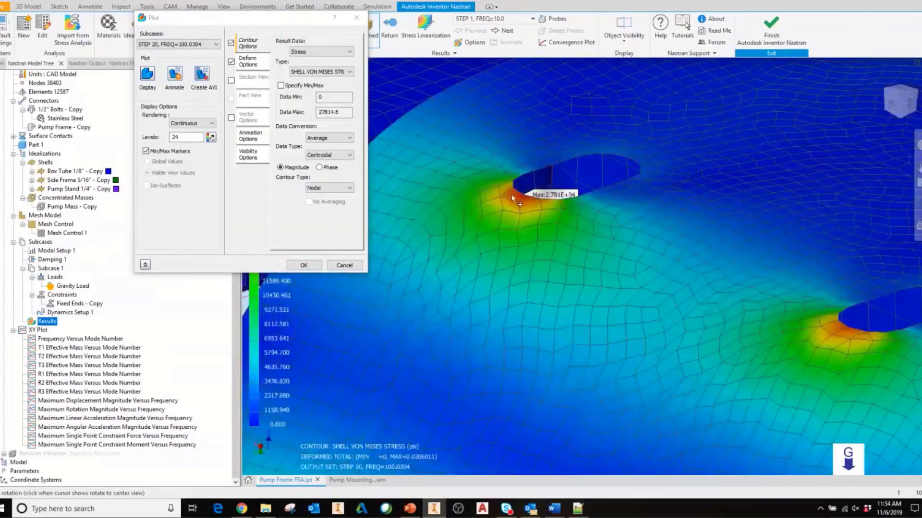
pyautogui.scroll(-4, 538, 204)
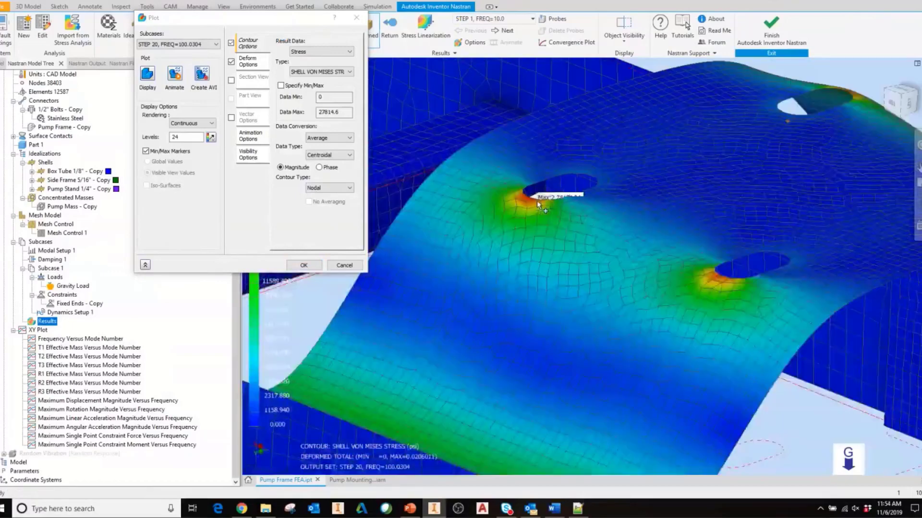
pyautogui.scroll(3, 519, 194)
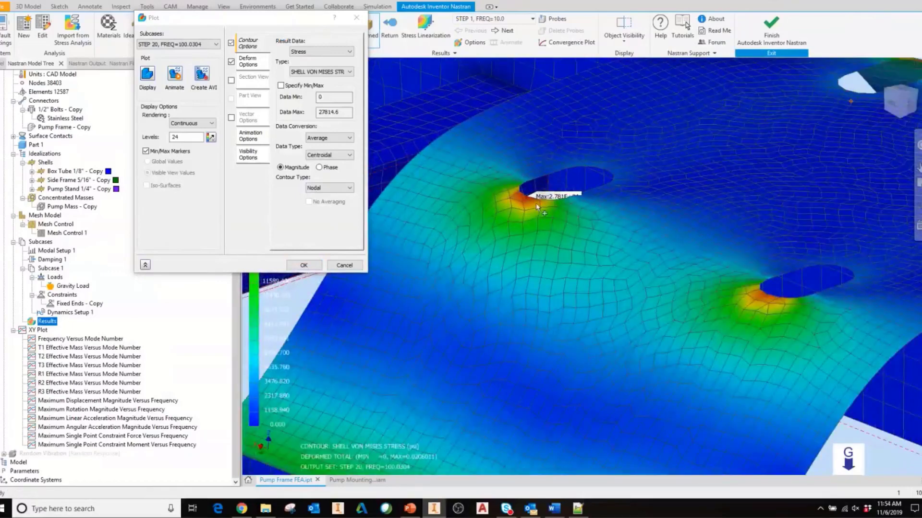
# Step: Examine the deformed pump stand and the stress around its mounting slots from several angles, both close up and with the whole frame in view
pyautogui.scroll(-5, 519, 194)
pyautogui.keyDown('shift'); pyautogui.moveTo(704, 262); pyautogui.dragTo(651, 239, button='middle'); pyautogui.keyUp('shift')
pyautogui.keyDown('shift'); pyautogui.moveTo(706, 219); pyautogui.dragTo(726, 208, button='middle'); pyautogui.keyUp('shift')
pyautogui.keyDown('shift'); pyautogui.moveTo(704, 209); pyautogui.dragTo(718, 128, button='middle'); pyautogui.keyUp('shift')
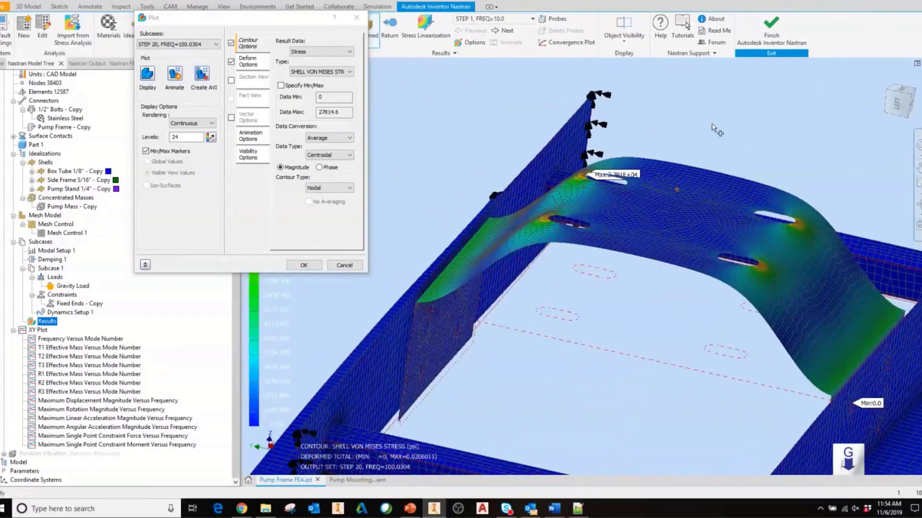
pyautogui.keyDown('shift'); pyautogui.moveTo(649, 146); pyautogui.dragTo(645, 162, button='middle'); pyautogui.keyUp('shift')
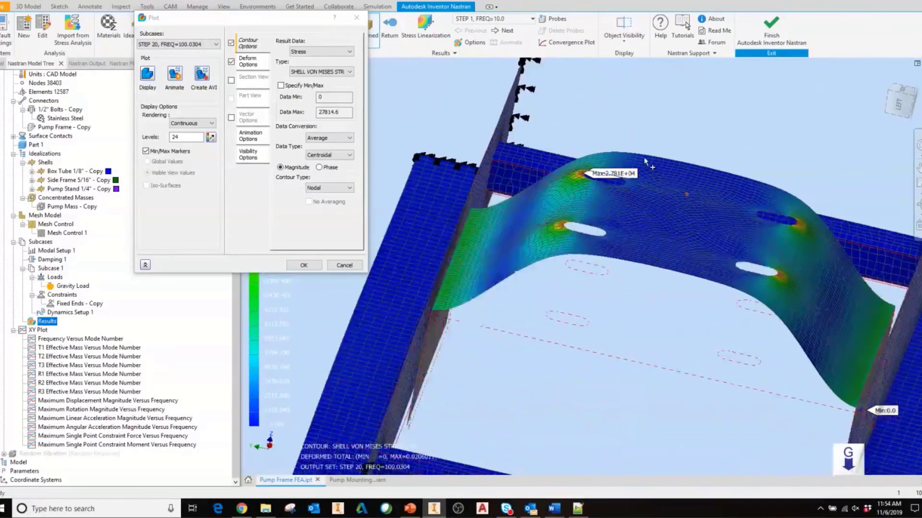
pyautogui.scroll(5, 645, 162)
pyautogui.scroll(-8, 596, 144)
pyautogui.keyDown('shift'); pyautogui.moveTo(586, 103); pyautogui.dragTo(654, 172, button='middle'); pyautogui.keyUp('shift')
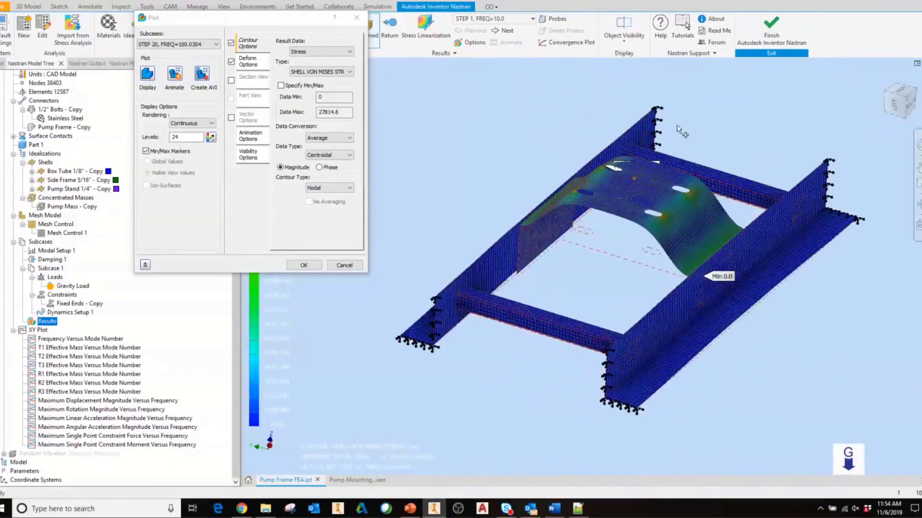
pyautogui.scroll(1, 644, 126)
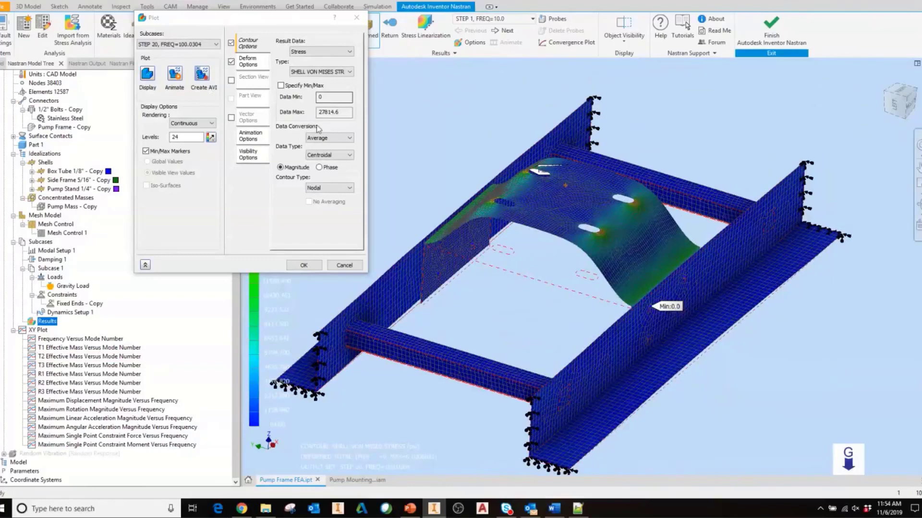
# Step: Compare the stress contours of subcases STEP 23, FREQ=101.0408 and STEP 25, FREQ=103.0617
pyautogui.click(192, 44)
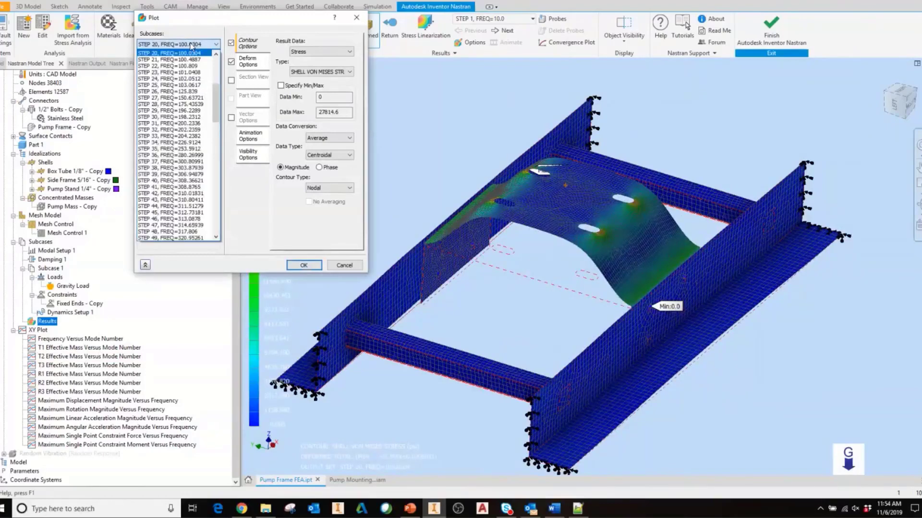
pyautogui.click(174, 72)
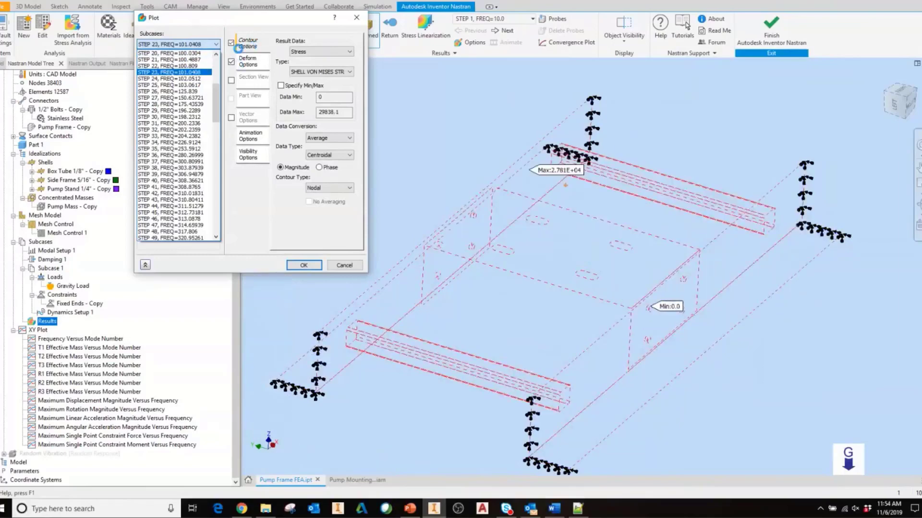
pyautogui.scroll(-1, 194, 70)
pyautogui.click(194, 66)
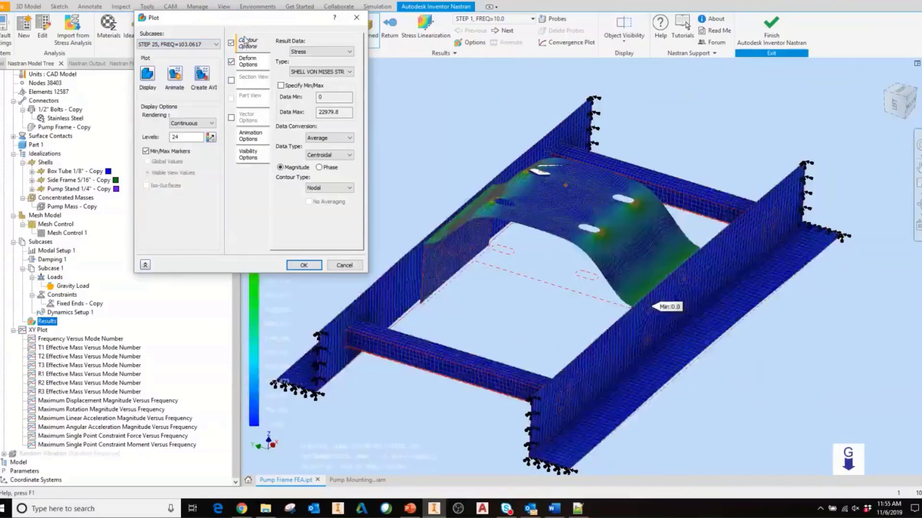
# Step: Set the plotted subcase to STEP 24, FREQ=102.0512 and accept the plot settings
pyautogui.scroll(-1, 192, 72)
pyautogui.scroll(1, 198, 67)
pyautogui.click(197, 65)
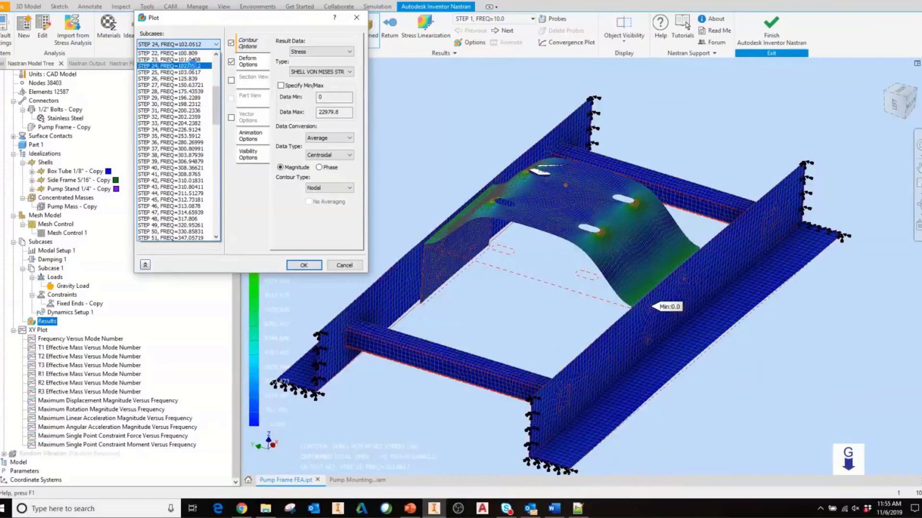
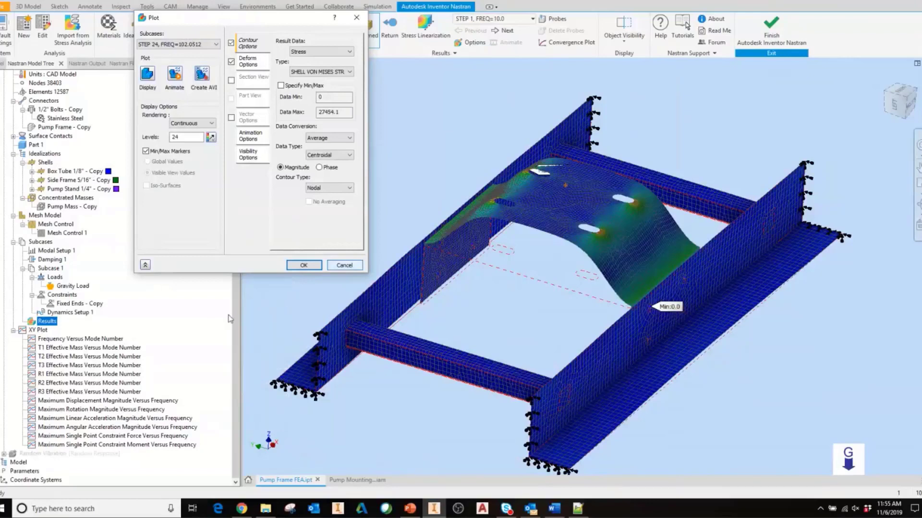
pyautogui.press('Return')
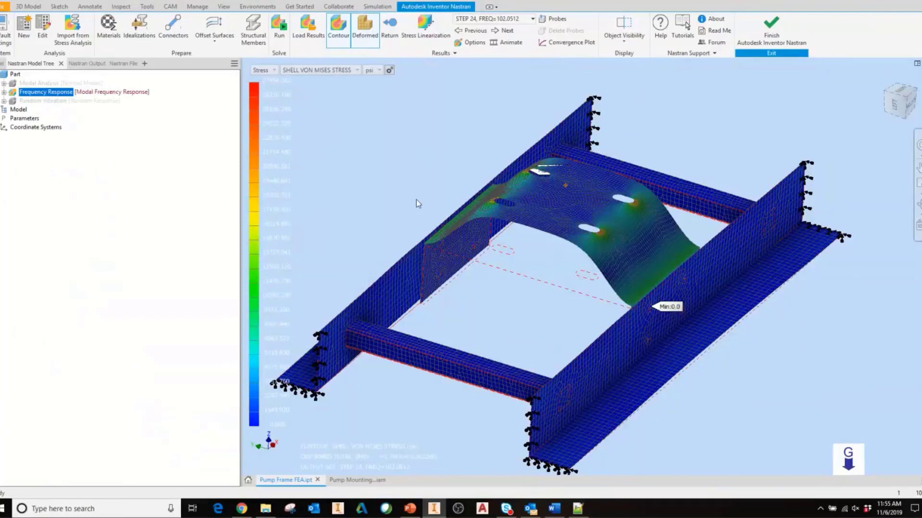
# Step: Activate the Random Vibration analysis
pyautogui.moveTo(416, 200); pyautogui.dragTo(424, 191, button='middle')
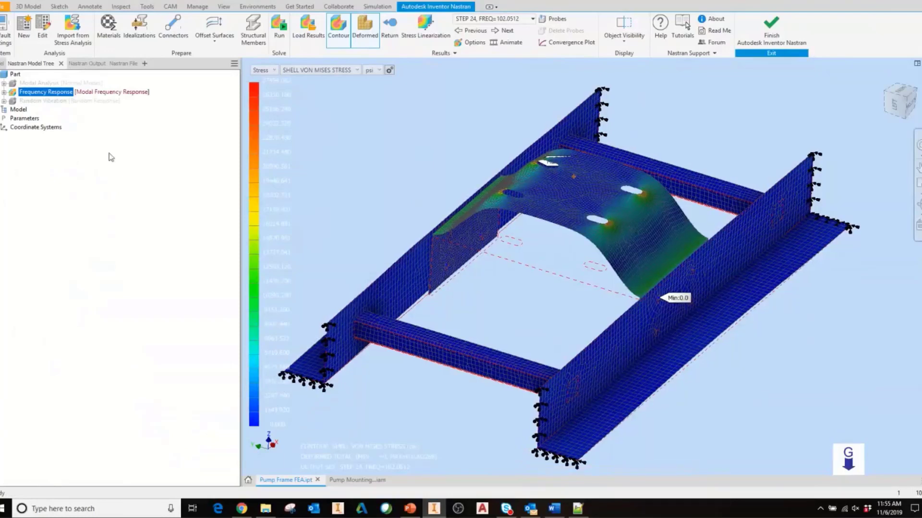
pyautogui.rightClick(43, 102)
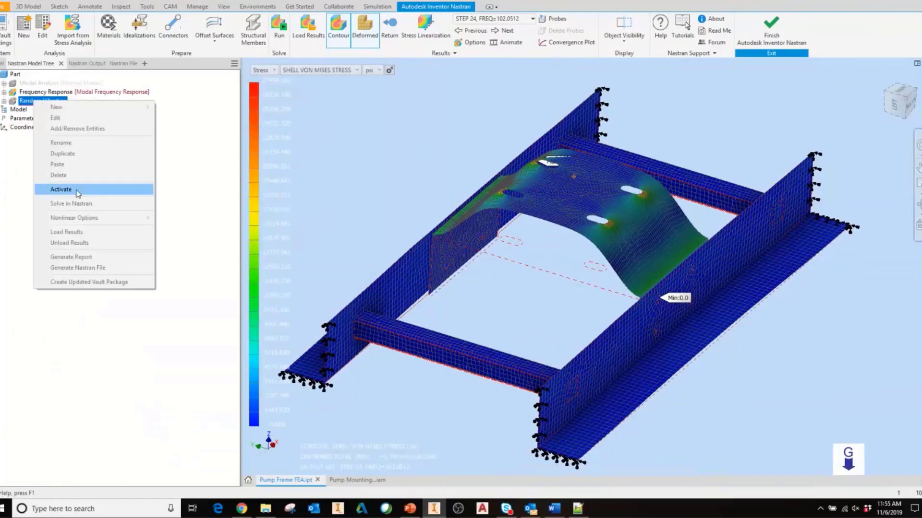
pyautogui.click(61, 189)
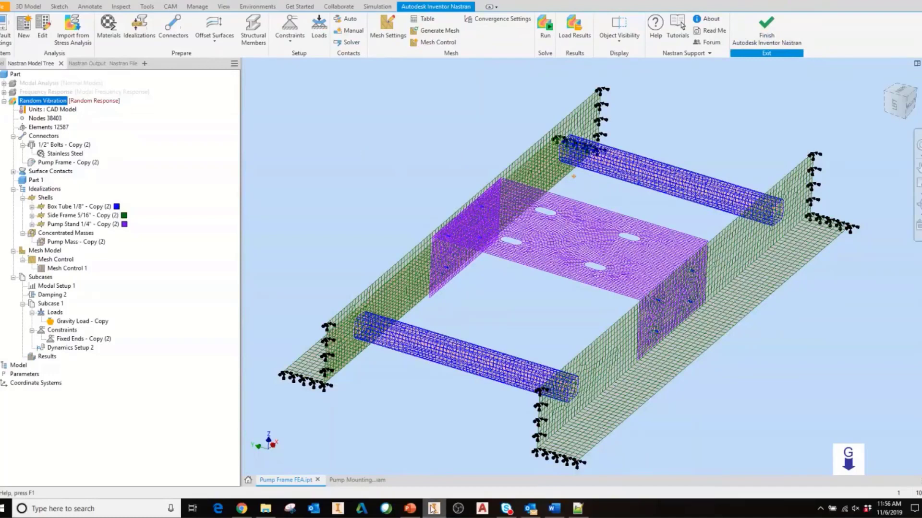
# Step: Switch to PowerPoint and show the Example of PSD Input (Road Excitation) slide full screen
pyautogui.click(434, 508)
pyautogui.scroll(1, 564, 289)
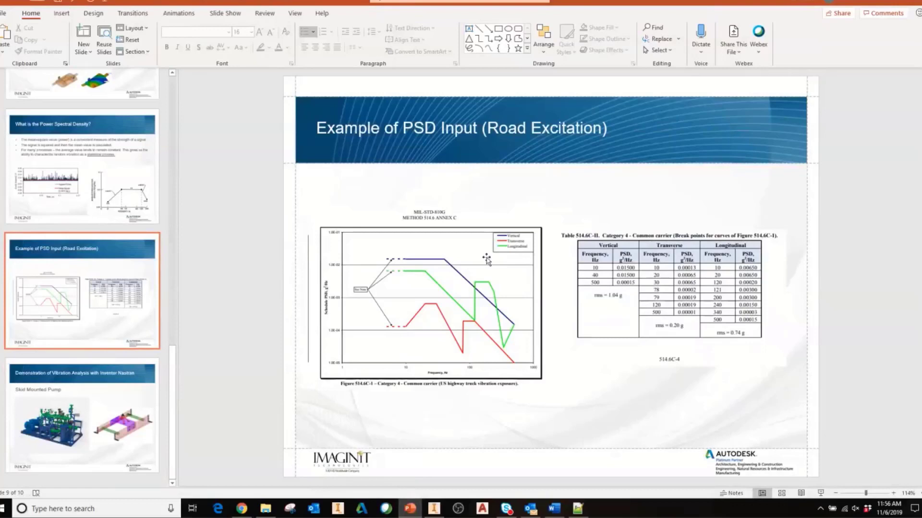
pyautogui.click(421, 295)
pyautogui.click(585, 183)
pyautogui.click(821, 493)
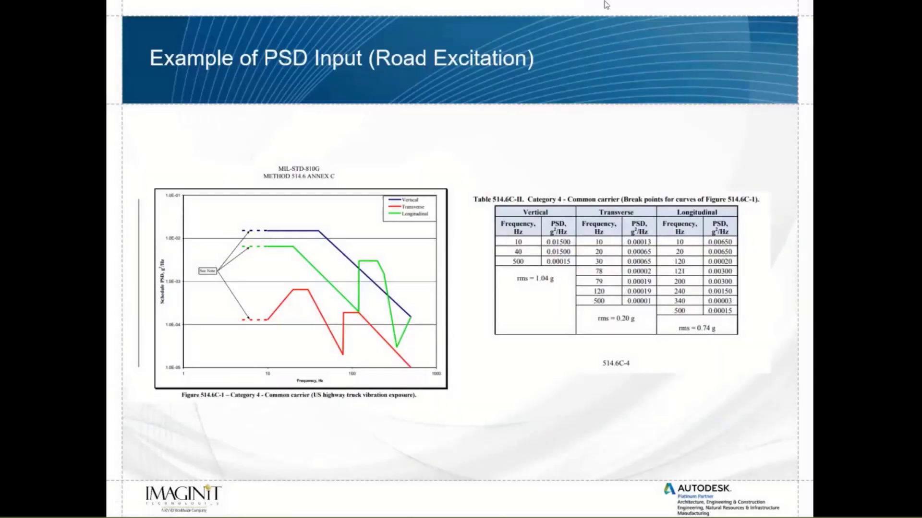
# Step: Bracket the table's Vertical frequency and PSD columns in blue, then clear the marks and end the slide show
pyautogui.hotkey('ctrl', 'p')
pyautogui.moveTo(499, 215)
pyautogui.mouseDown()
pyautogui.moveTo(476, 274)
pyautogui.moveTo(490, 276)
pyautogui.mouseUp()
pyautogui.moveTo(567, 214)
pyautogui.mouseDown()
pyautogui.moveTo(576, 214)
pyautogui.moveTo(579, 252)
pyautogui.moveTo(568, 277)
pyautogui.mouseUp()
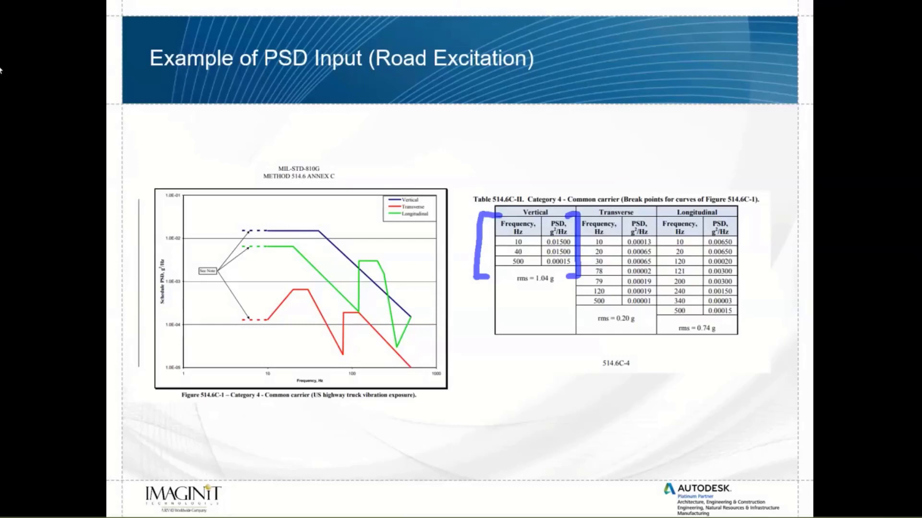
pyautogui.press('e')
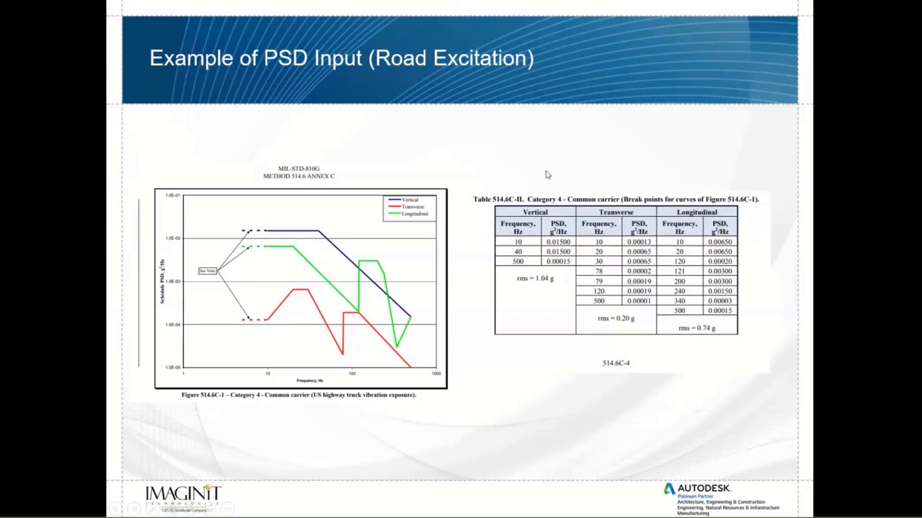
pyautogui.press('Escape')
# Step: Switch back to Autodesk Inventor and review the Random Vibration analysis type and its output controls
pyautogui.click(433, 509)
pyautogui.click(61, 105)
pyautogui.rightClick(62, 104)
pyautogui.click(76, 108)
pyautogui.click(155, 351)
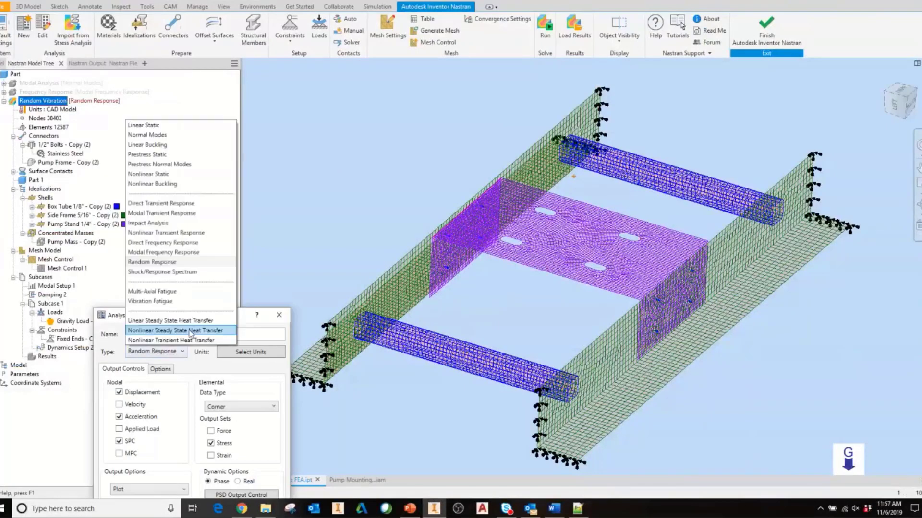
pyautogui.click(224, 367)
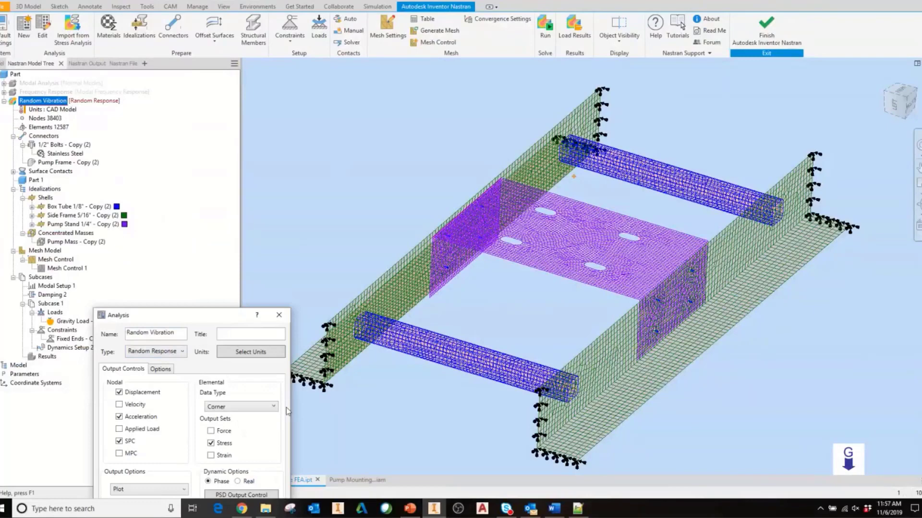
pyautogui.moveTo(211, 316); pyautogui.dragTo(238, 235)
pyautogui.click(294, 435)
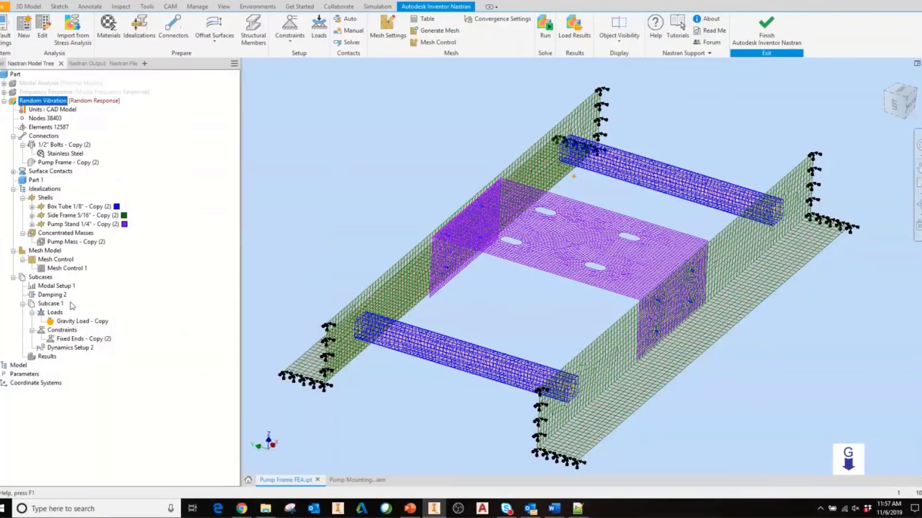
# Step: Review the number of modes in Modal Setup 1 and the modal damping in Damping 2, cancelling out of both
pyautogui.rightClick(51, 285)
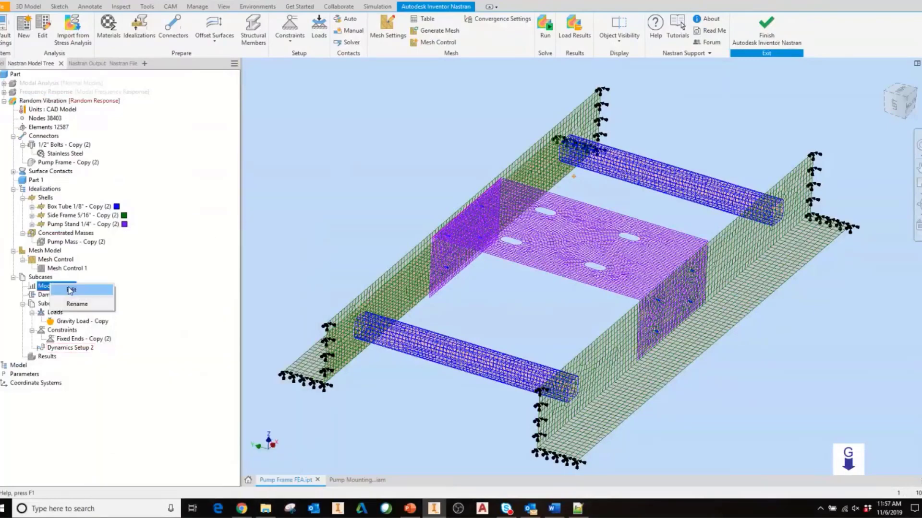
pyautogui.click(71, 290)
pyautogui.doubleClick(184, 62)
pyautogui.write('20')
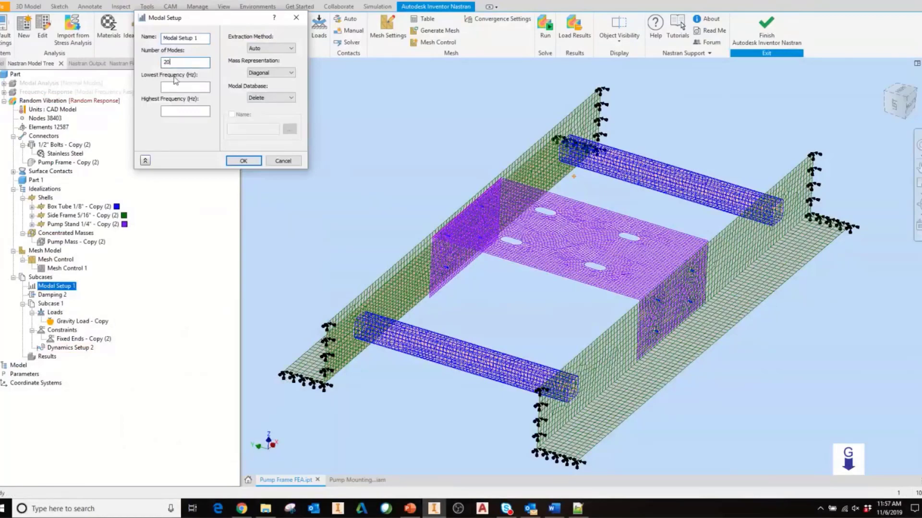
pyautogui.click(284, 161)
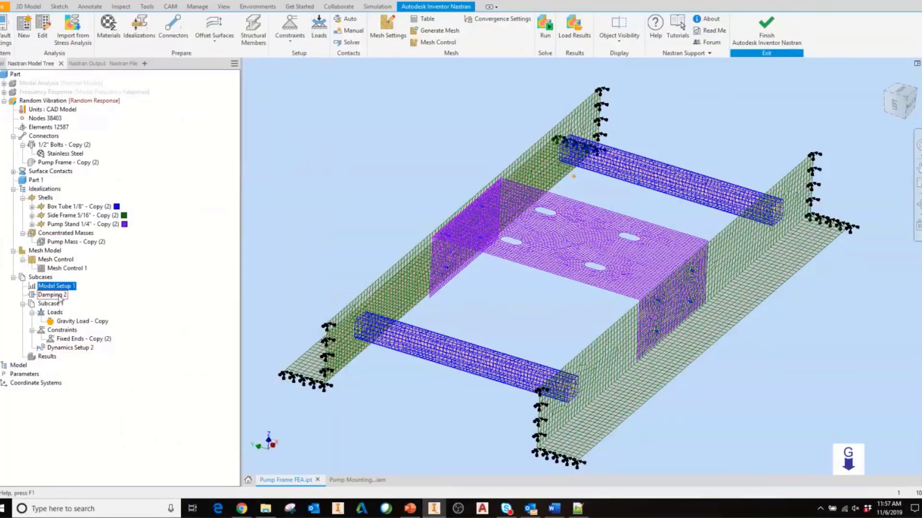
pyautogui.doubleClick(52, 295)
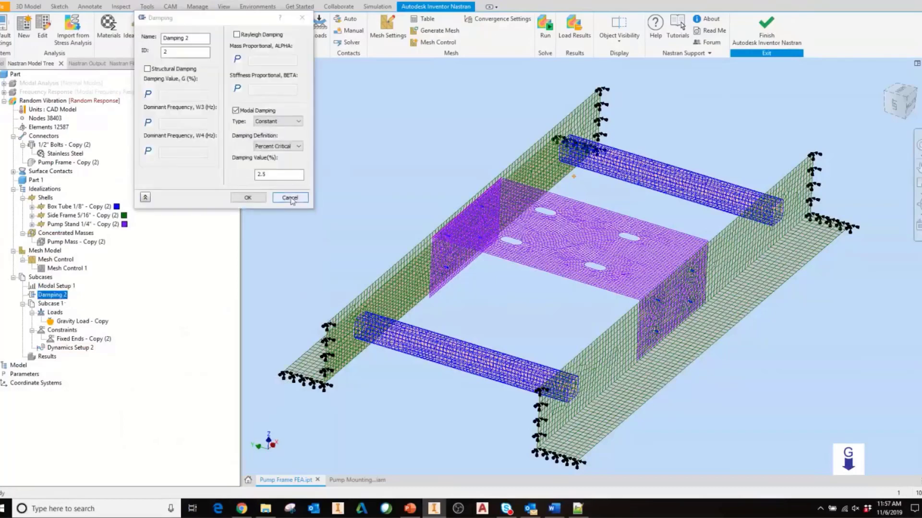
pyautogui.click(290, 199)
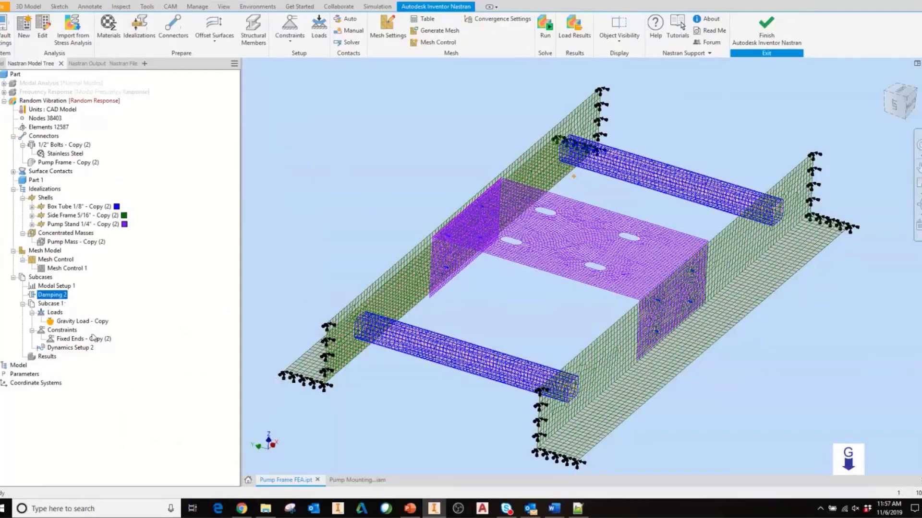
# Step: Open Dynamics Setup 2 and review its mode clustering, spread around modes, discrete frequency and frequency range definitions
pyautogui.doubleClick(72, 348)
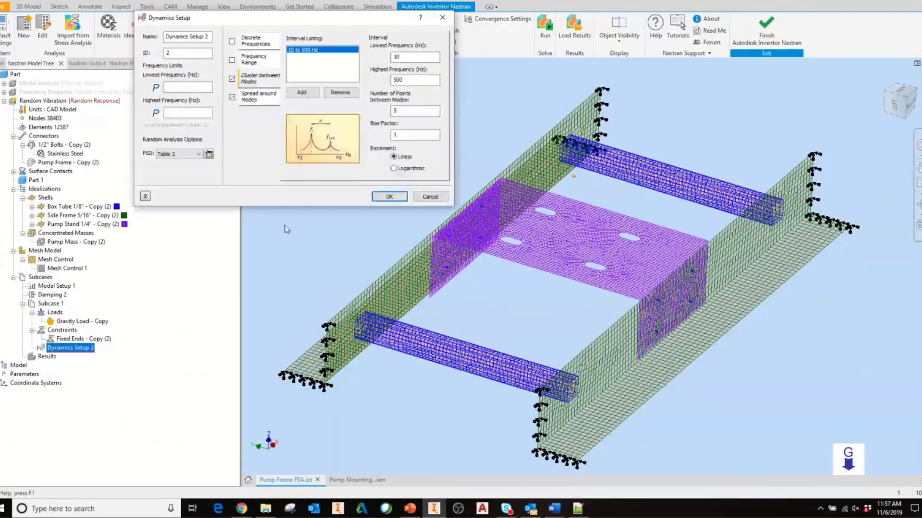
pyautogui.moveTo(351, 21); pyautogui.dragTo(342, 67)
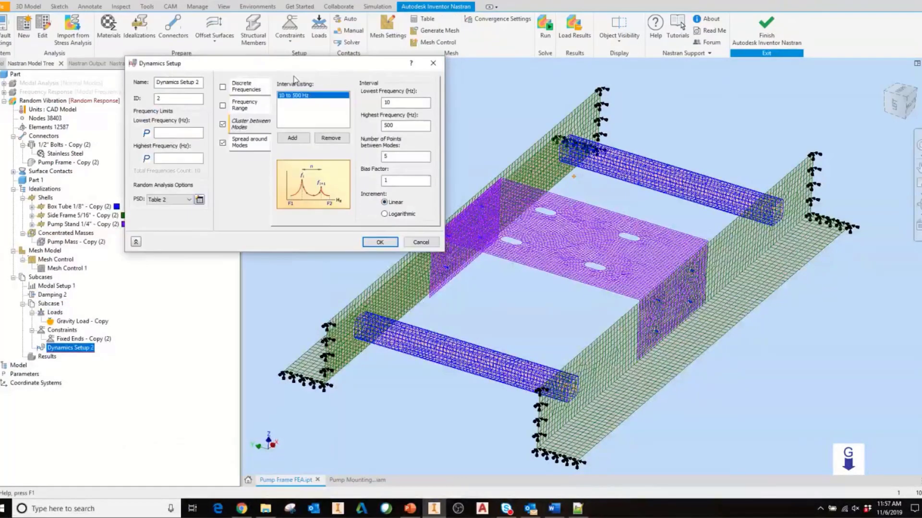
pyautogui.click(258, 143)
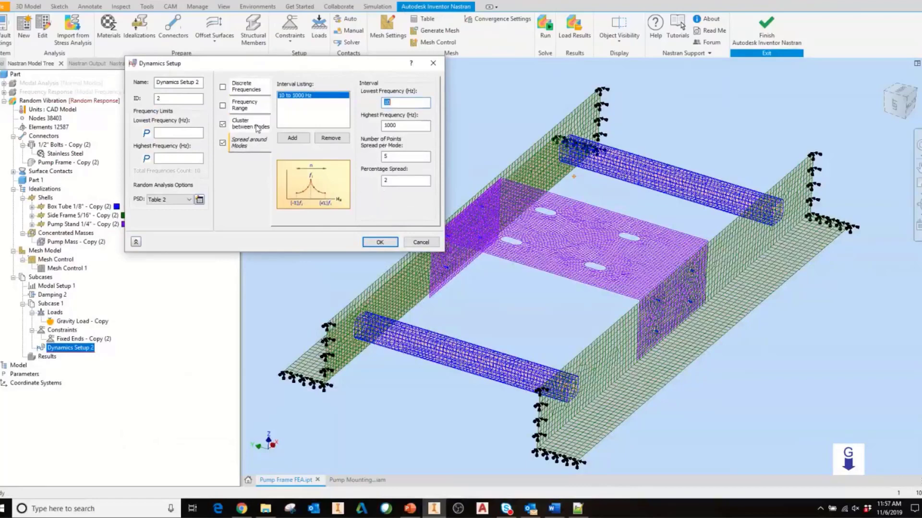
pyautogui.click(258, 129)
pyautogui.click(255, 148)
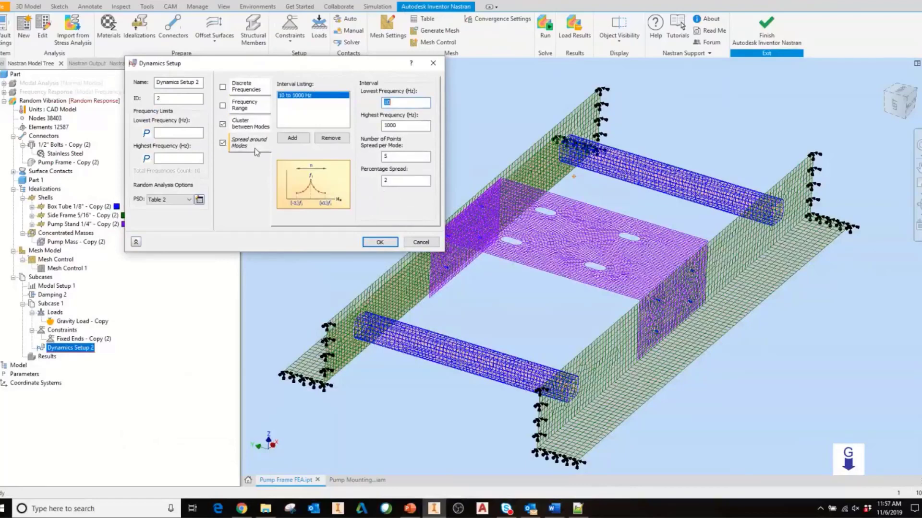
pyautogui.click(269, 89)
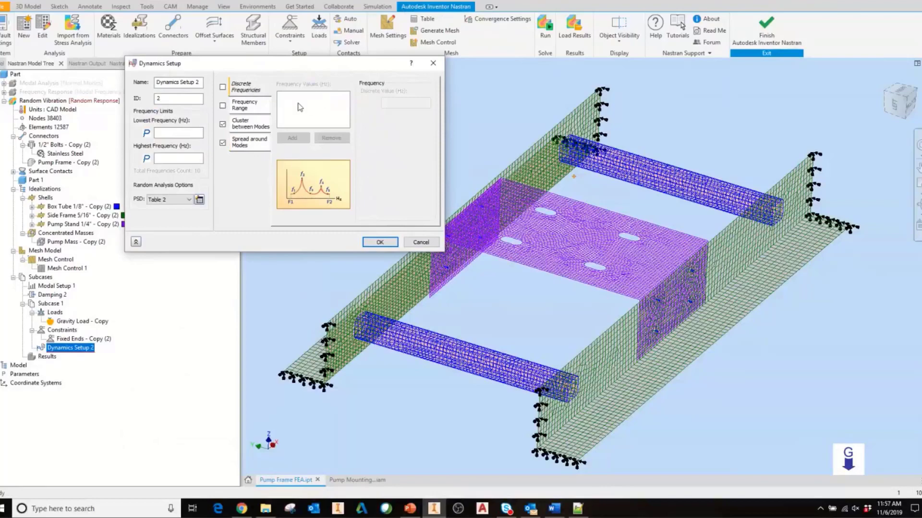
pyautogui.click(253, 108)
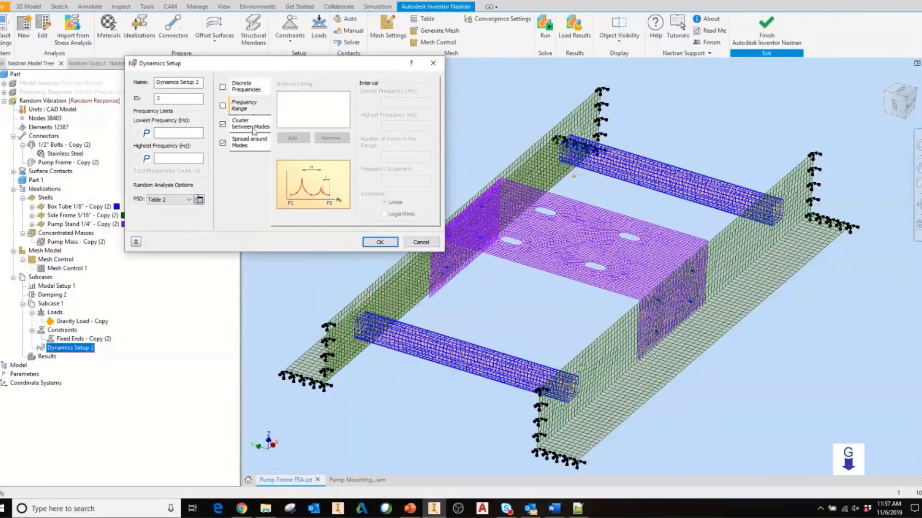
# Step: Review the cluster between modes settings and circle the PSD table choice under Random Analysis Options in blue, then clear the mark
pyautogui.click(253, 126)
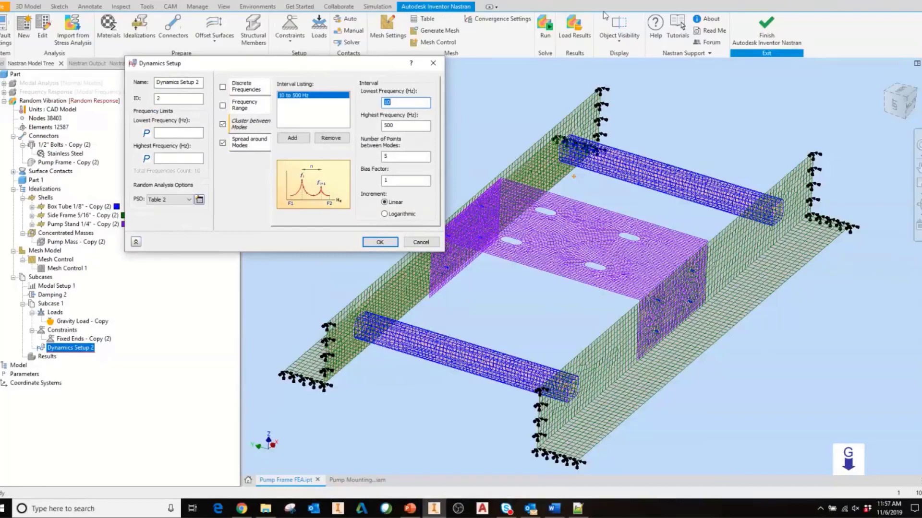
pyautogui.hotkey('ctrl', '2')
pyautogui.moveTo(190, 171); pyautogui.dragTo(211, 199)
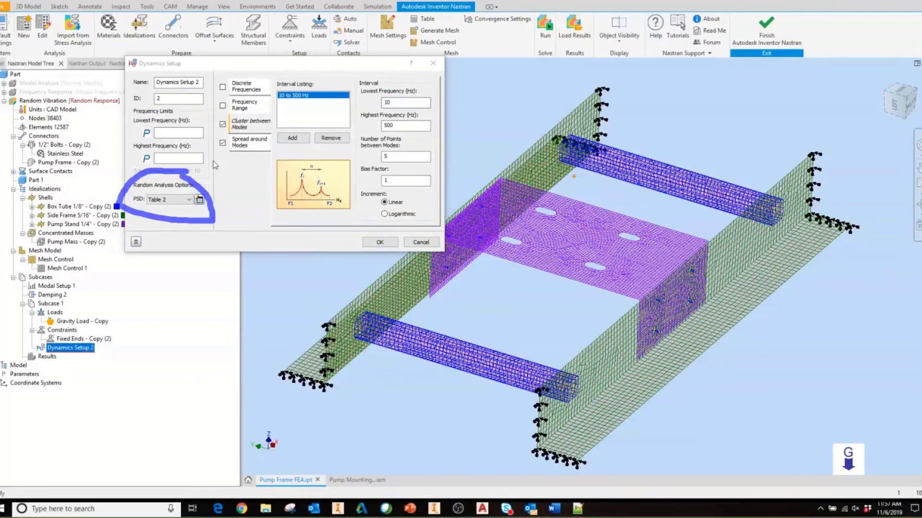
pyautogui.press('Escape')
# Step: Open the Table 2 data, mark its PSD column and data interpolation options in blue, and clear the marks
pyautogui.click(199, 199)
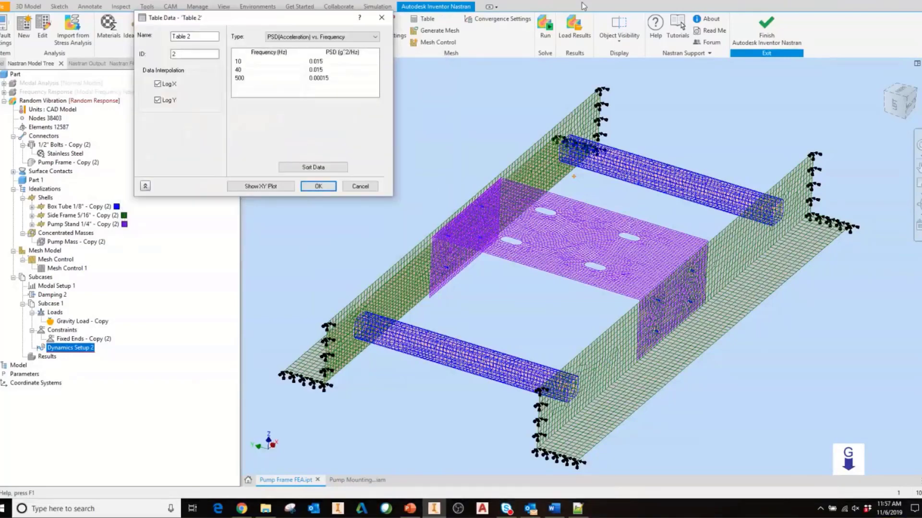
pyautogui.hotkey('ctrl', '2')
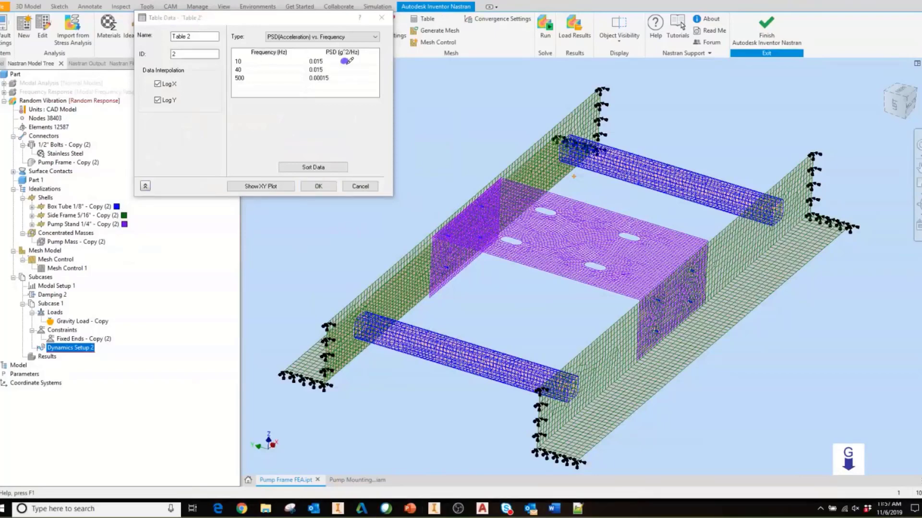
pyautogui.moveTo(344, 69); pyautogui.dragTo(350, 81)
pyautogui.press('Escape')
pyautogui.moveTo(171, 54)
pyautogui.mouseDown()
pyautogui.moveTo(136, 113)
pyautogui.moveTo(168, 118)
pyautogui.mouseUp()
pyautogui.press('Escape')
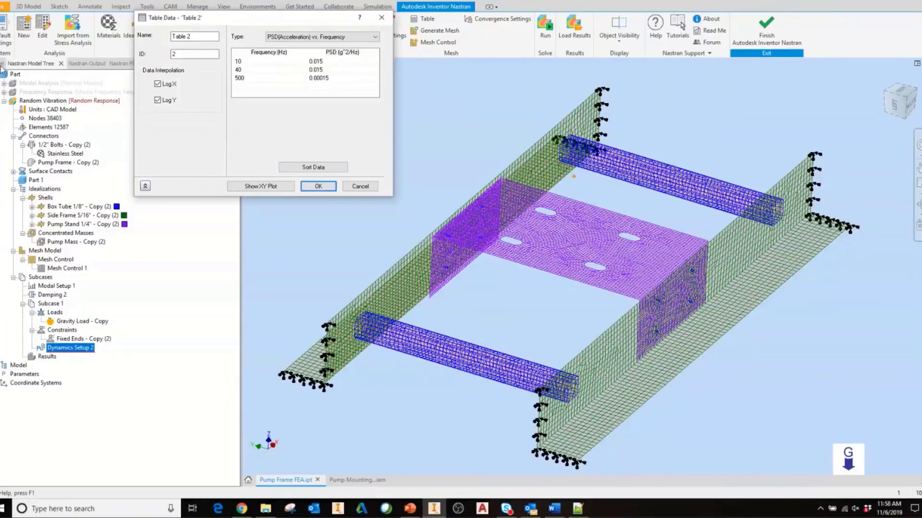
# Step: Switch to PowerPoint, present the PSD input slide, highlight the graph's frequency and PSD axes in blue, then erase the marks and end the show
pyautogui.hotkey('alt', 'Tab')
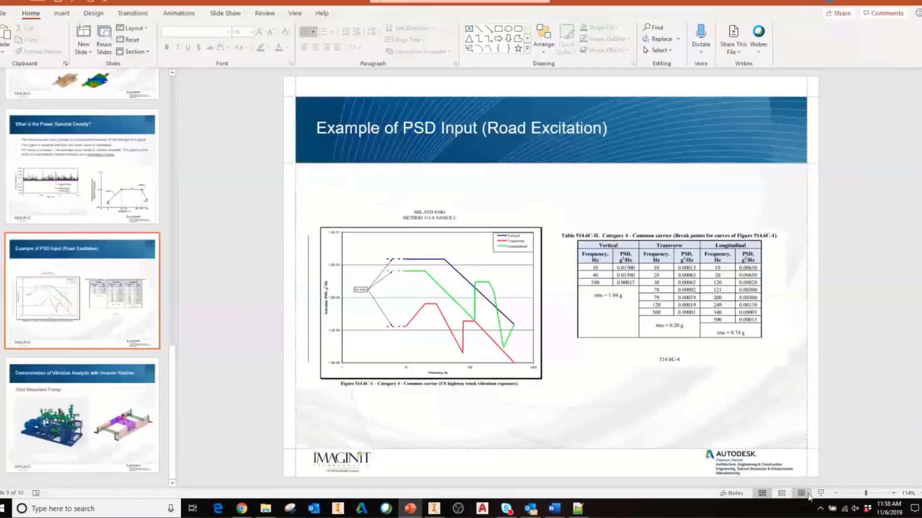
pyautogui.click(819, 493)
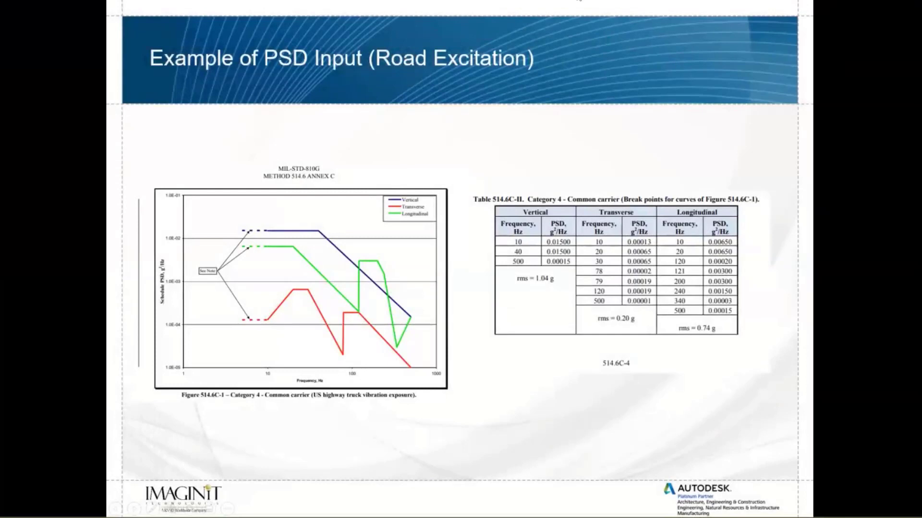
pyautogui.hotkey('ctrl', 'i')
pyautogui.moveTo(222, 383); pyautogui.dragTo(415, 380)
pyautogui.moveTo(149, 192); pyautogui.dragTo(151, 337)
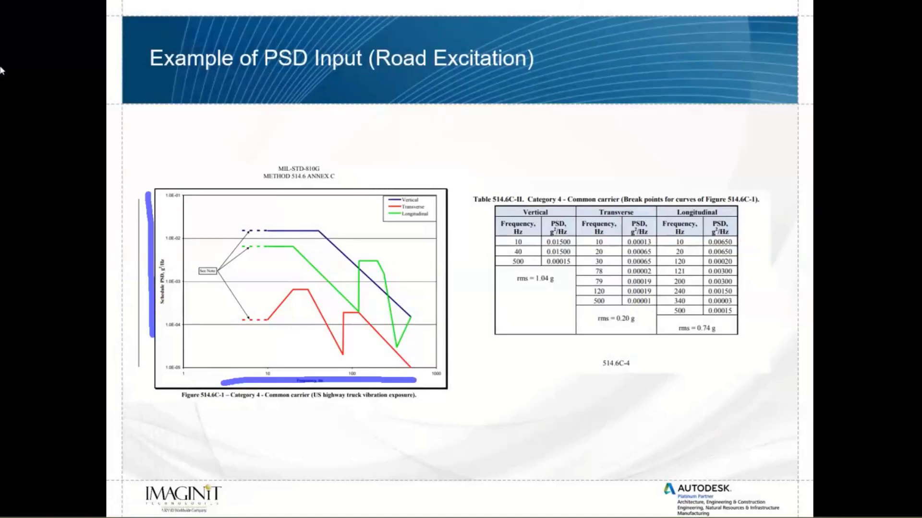
pyautogui.press('e')
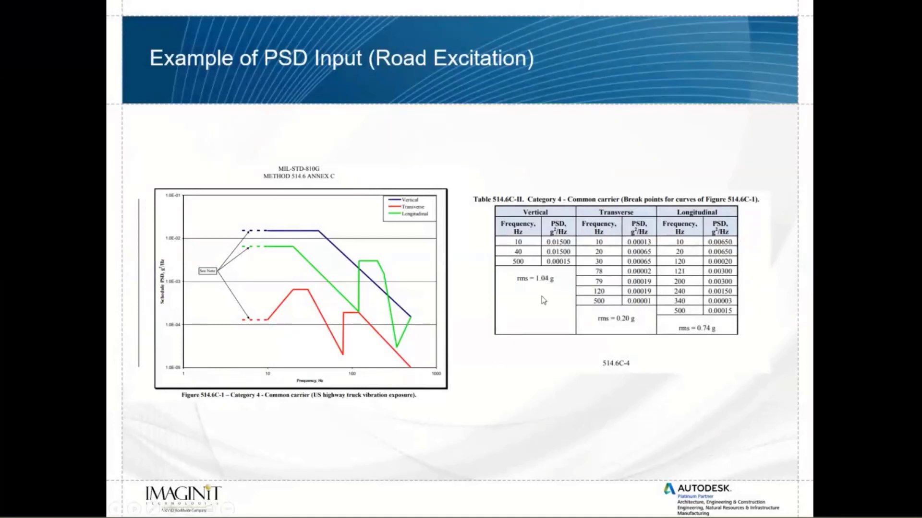
pyautogui.press('Escape')
# Step: Switch back to Autodesk Inventor, plot Table 2 as an XY curve, compare it with the slide's Vertical curve in PowerPoint, and close the plot
pyautogui.hotkey('alt', 'Tab')
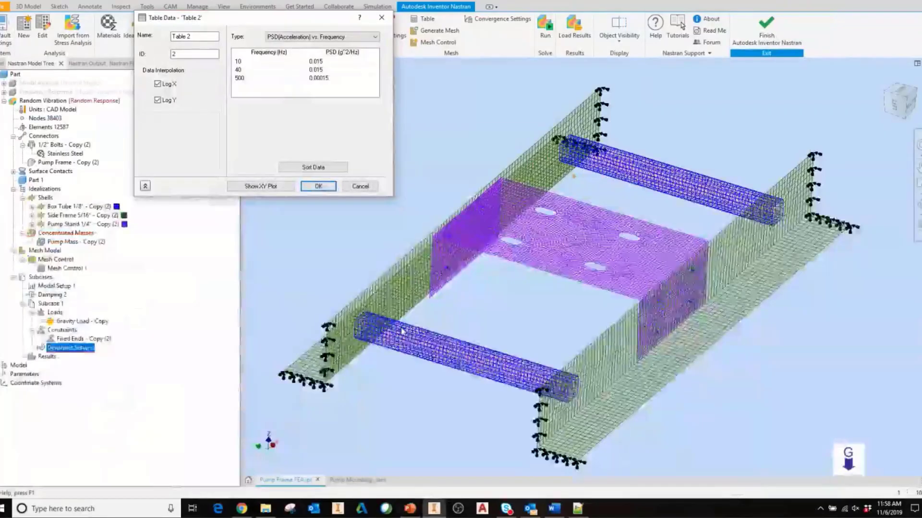
pyautogui.click(261, 186)
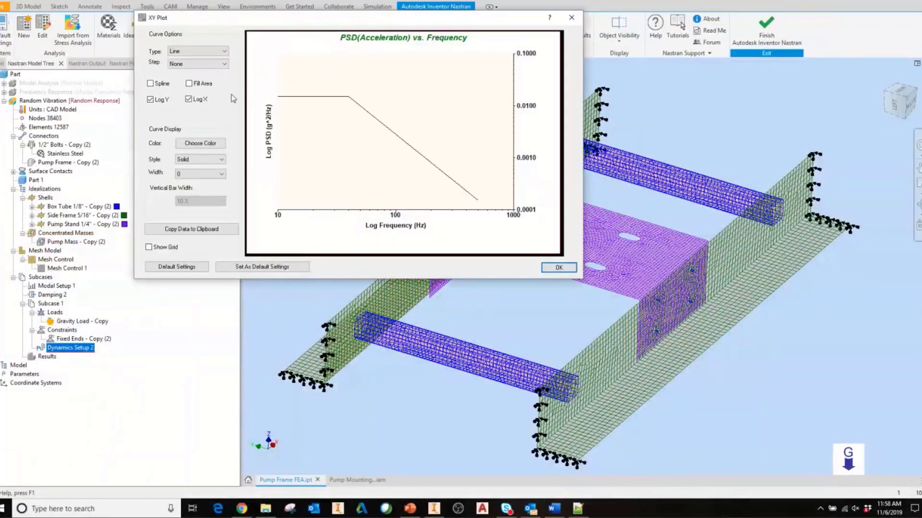
pyautogui.click(409, 509)
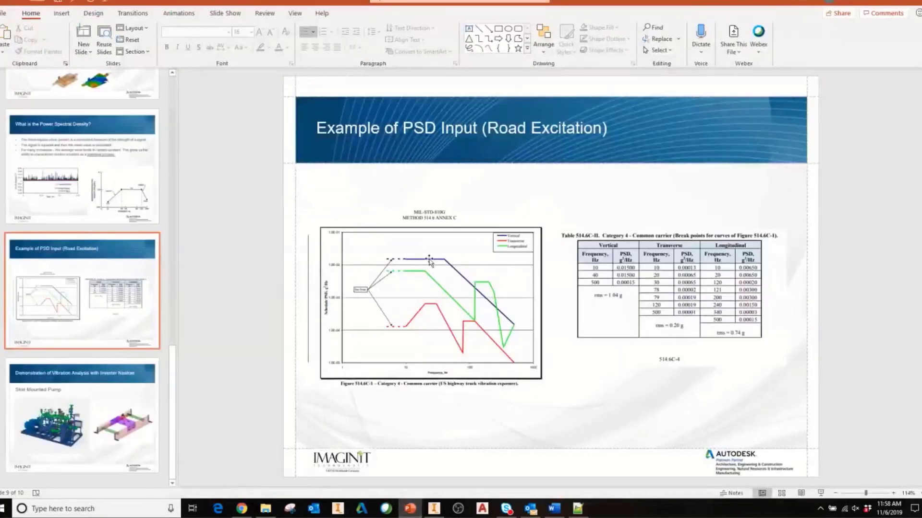
pyautogui.click(433, 509)
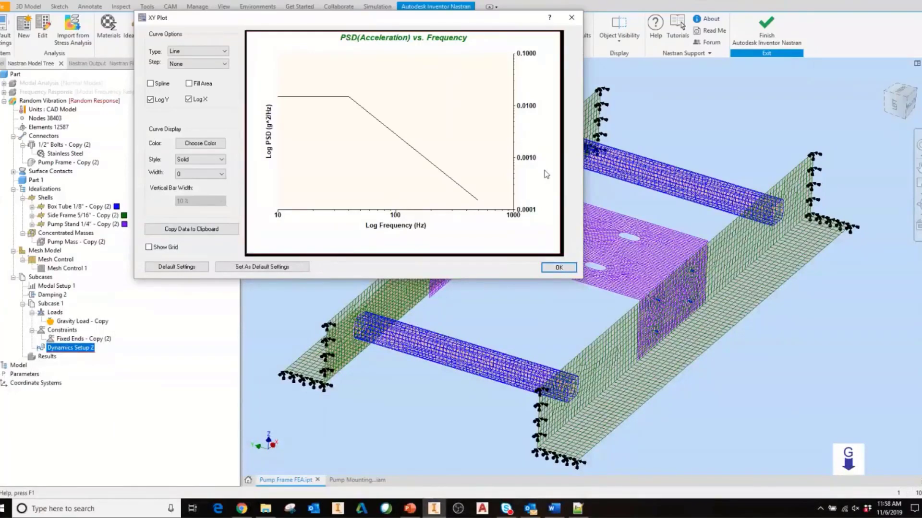
pyautogui.click(544, 267)
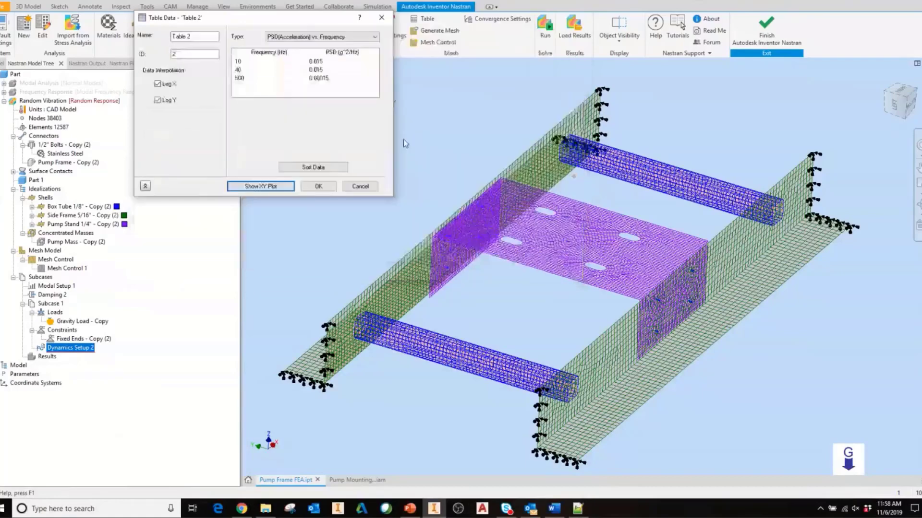
# Step: Review the table type choices for Table 2, then cancel out of the table data and Dynamics Setup 2
pyautogui.click(304, 38)
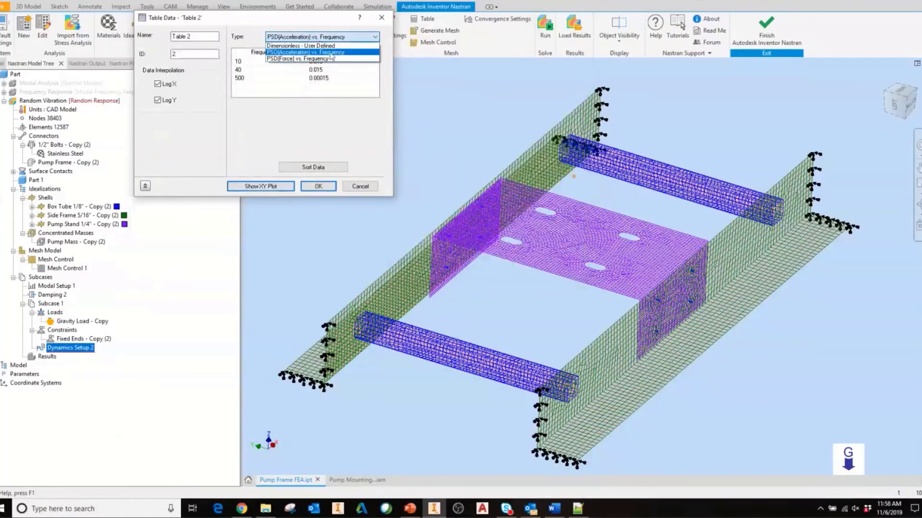
pyautogui.click(349, 136)
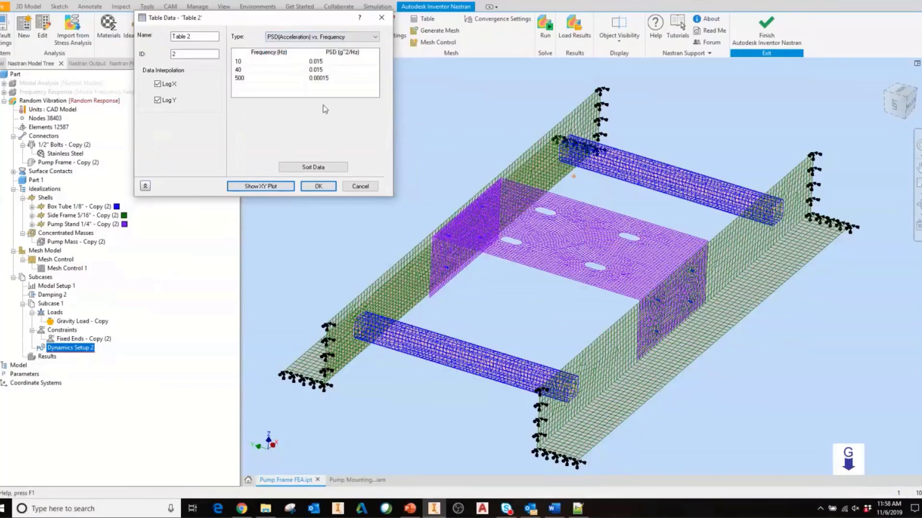
pyautogui.click(358, 187)
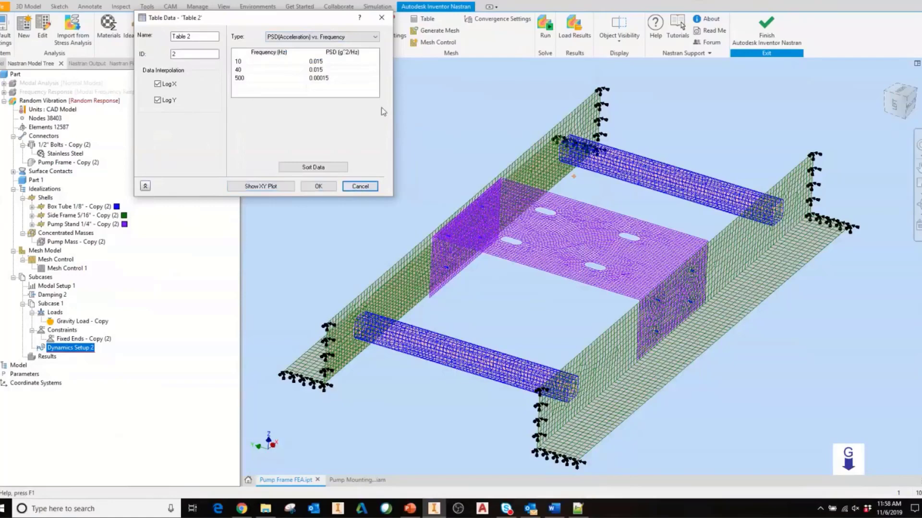
pyautogui.click(368, 187)
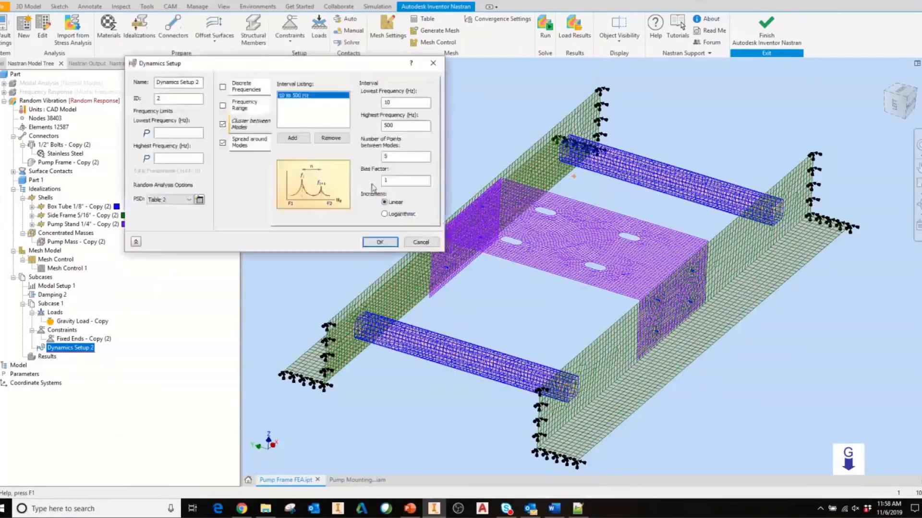
pyautogui.click(417, 244)
# Step: Load the results of the Random Vibration analysis
pyautogui.click(48, 356)
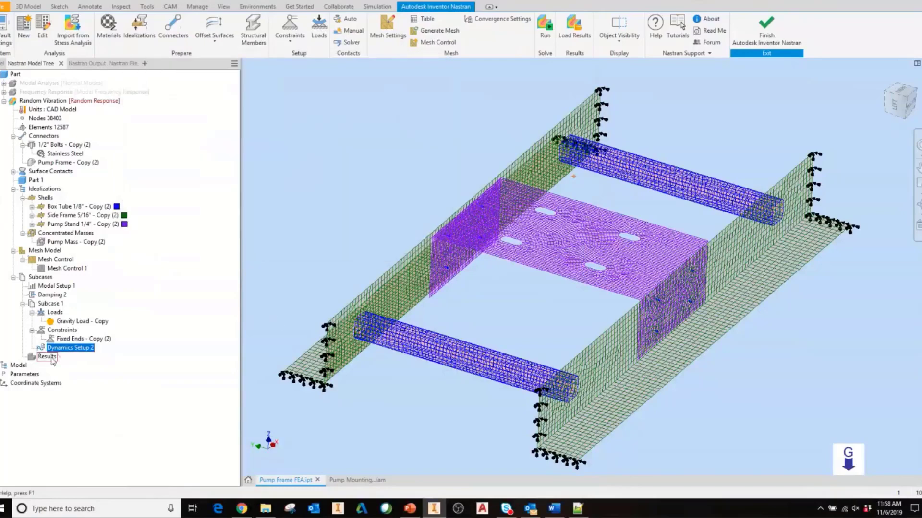
pyautogui.rightClick(52, 359)
pyautogui.click(74, 378)
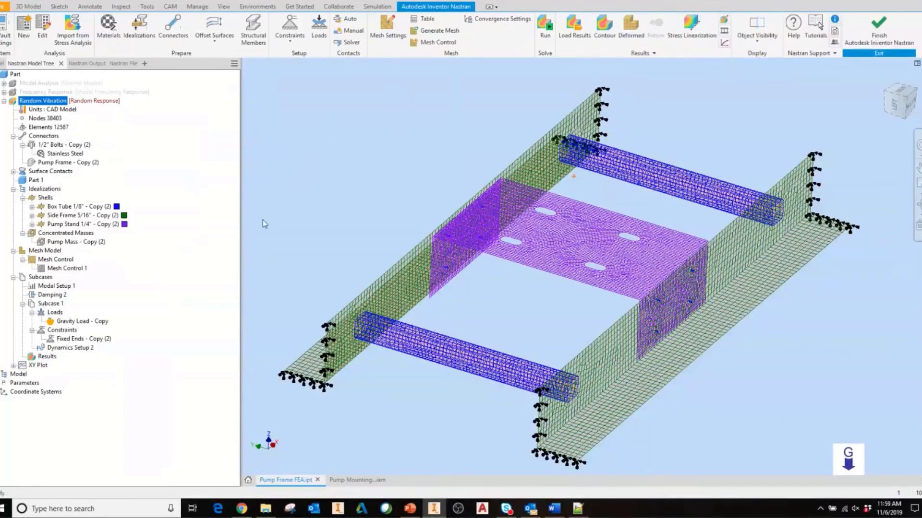
# Step: Edit the results plot, look through the STEP and PSD subcases, and display the shell von Mises stress for RMS OUTPUT
pyautogui.rightClick(48, 357)
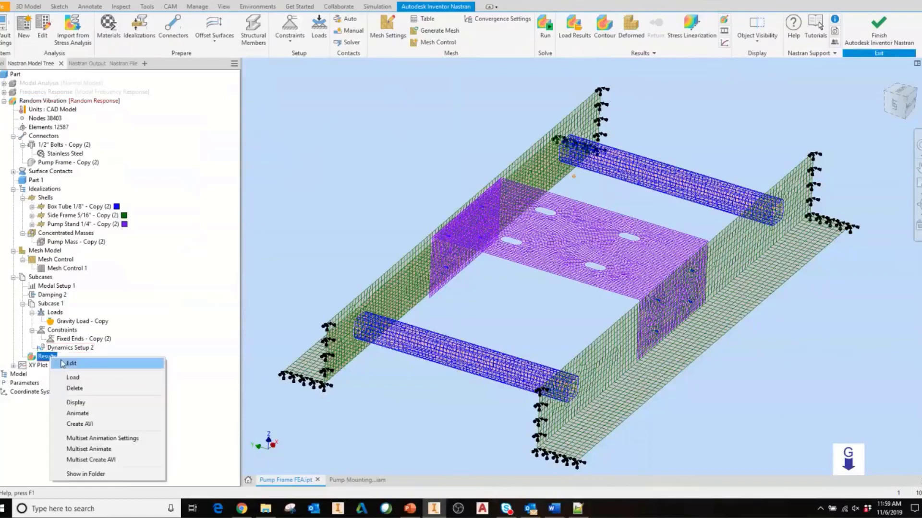
pyautogui.press('Escape')
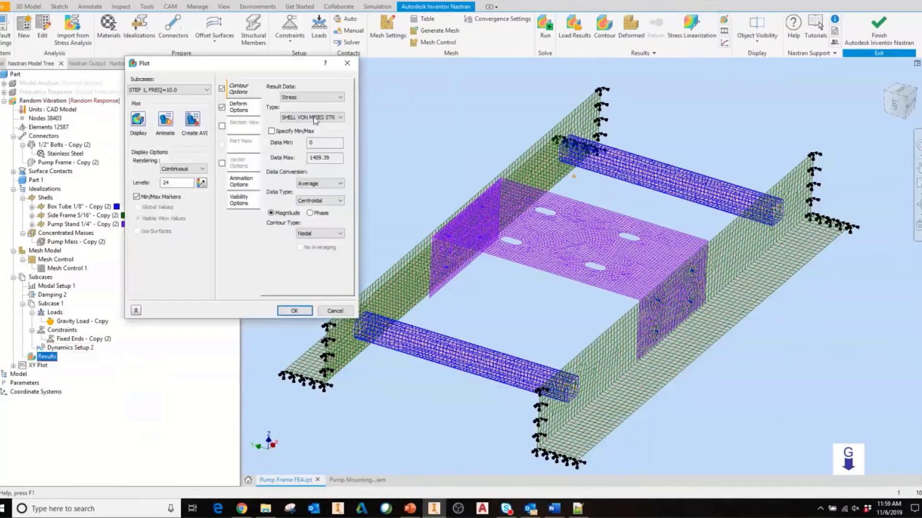
pyautogui.click(176, 89)
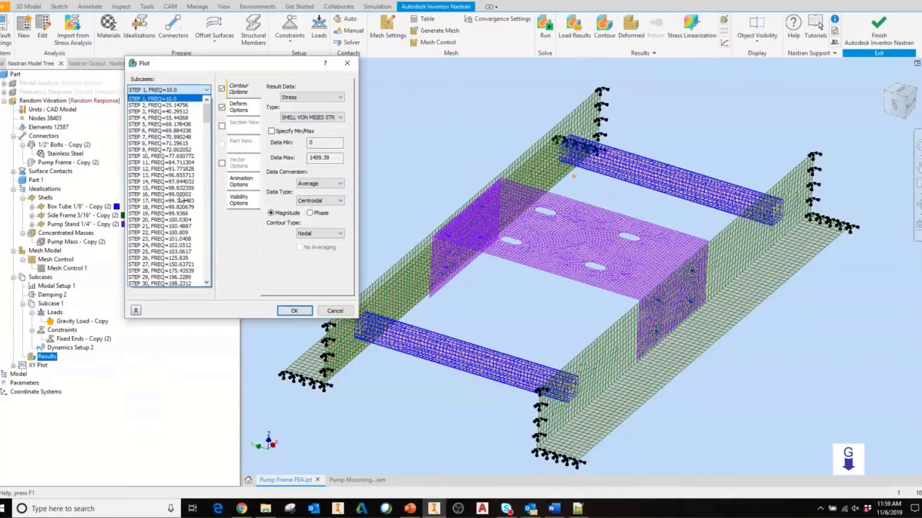
pyautogui.moveTo(207, 115); pyautogui.dragTo(210, 200)
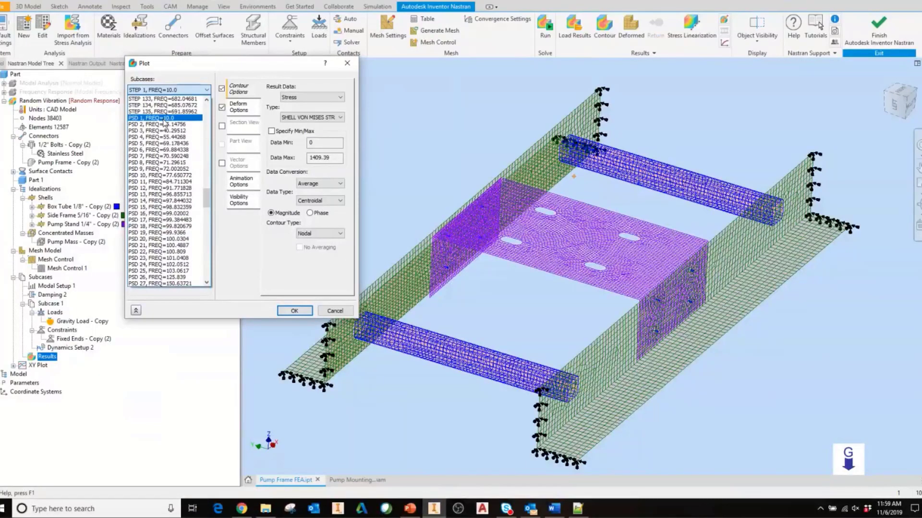
pyautogui.moveTo(208, 193); pyautogui.dragTo(211, 279)
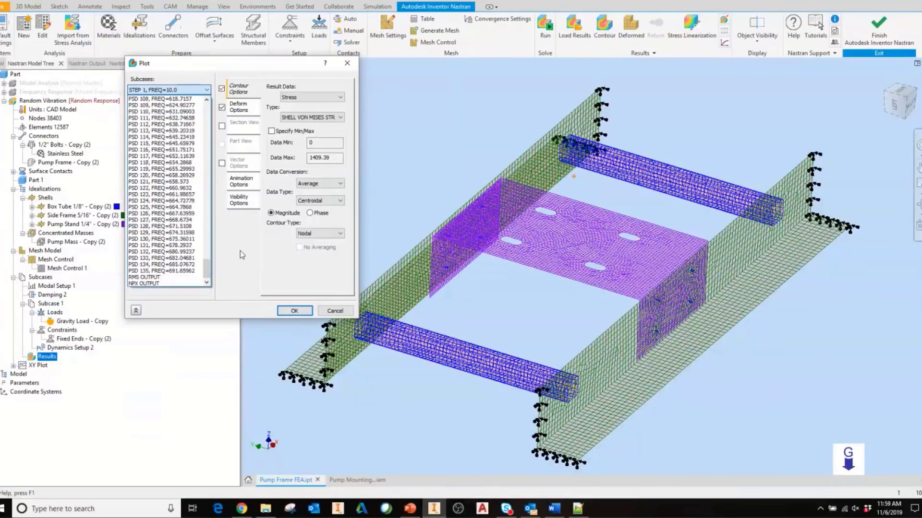
pyautogui.click(169, 278)
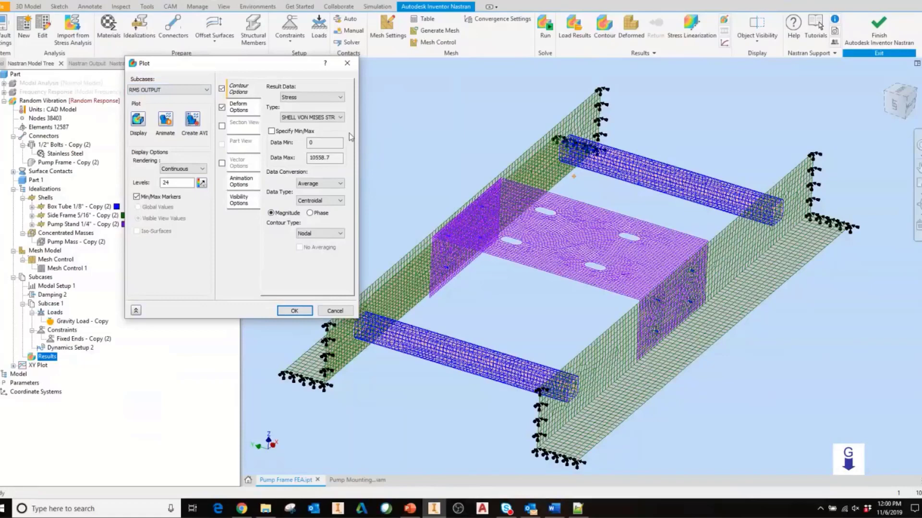
pyautogui.click(138, 119)
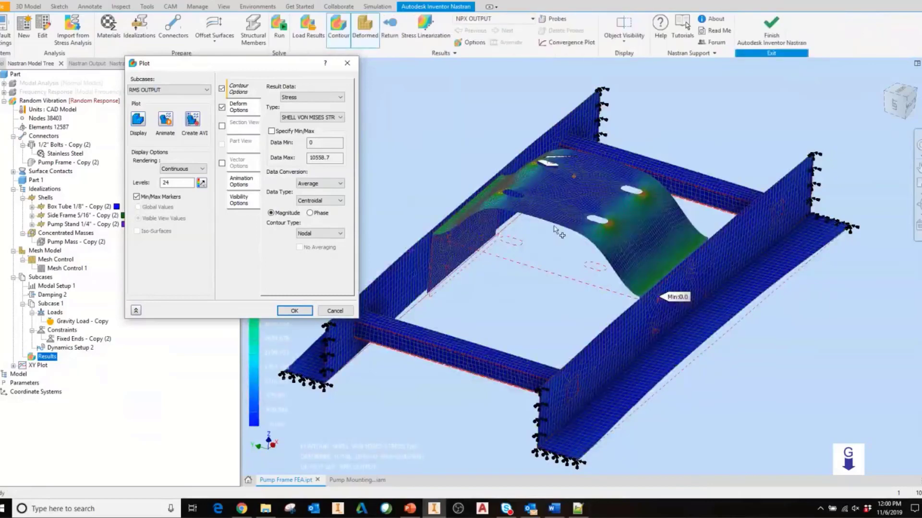
# Step: Examine the maximum RMS stress location at the end of the pump stand's slot
pyautogui.moveTo(548, 234)
pyautogui.keyDown('shift'); pyautogui.mouseDown(button='middle')
pyautogui.moveTo(572, 211)
pyautogui.moveTo(600, 208)
pyautogui.moveTo(624, 221)
pyautogui.moveTo(625, 240)
pyautogui.mouseUp(button='middle'); pyautogui.keyUp('shift')
pyautogui.scroll(-4, 508, 180)
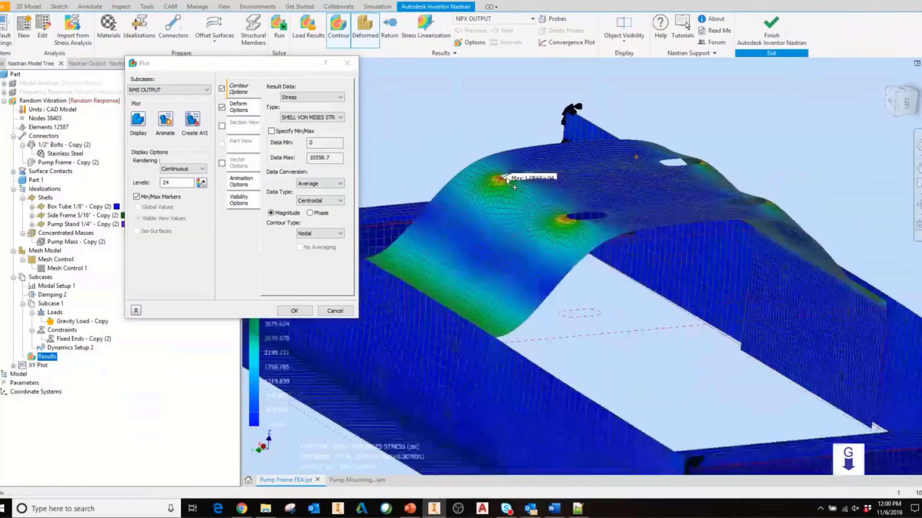
pyautogui.scroll(-5, 508, 181)
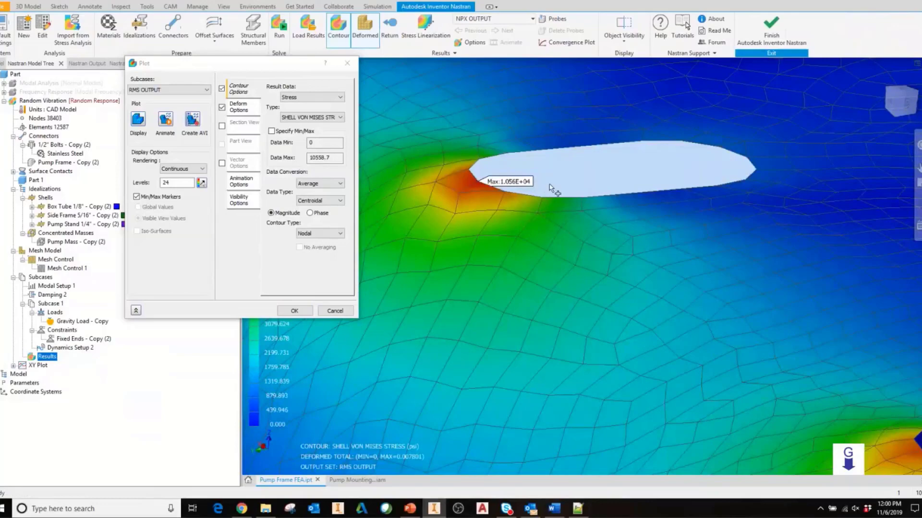
pyautogui.scroll(3, 490, 169)
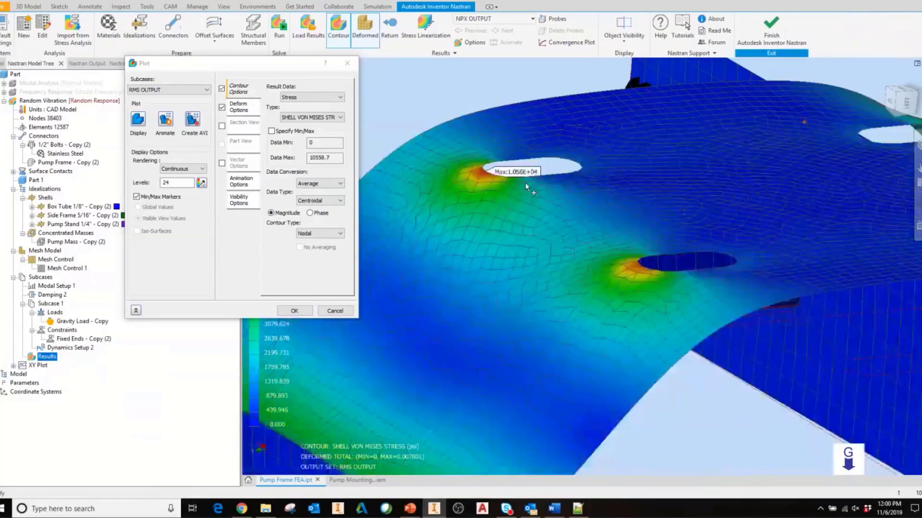
pyautogui.scroll(2, 525, 182)
pyautogui.scroll(-3, 526, 183)
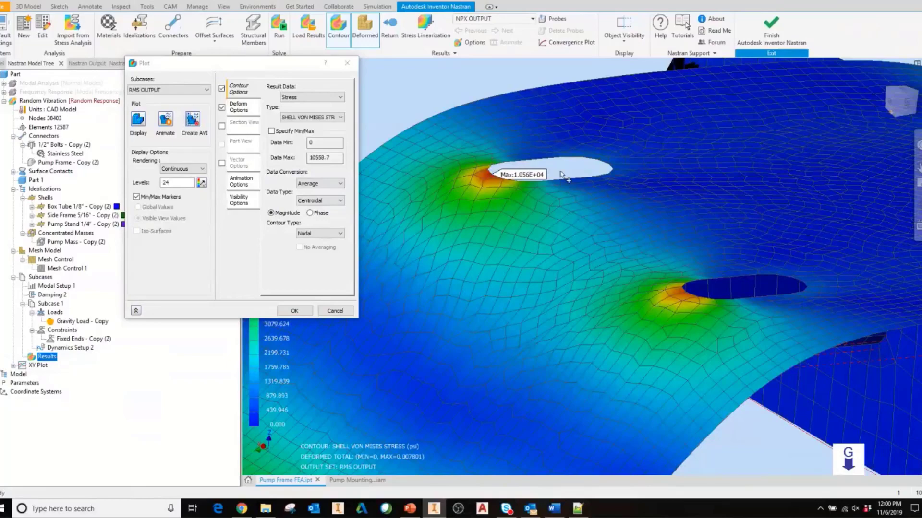
# Step: Open Calculator and multiply the maximum RMS stress of 10558 by 3
pyautogui.click(72, 508)
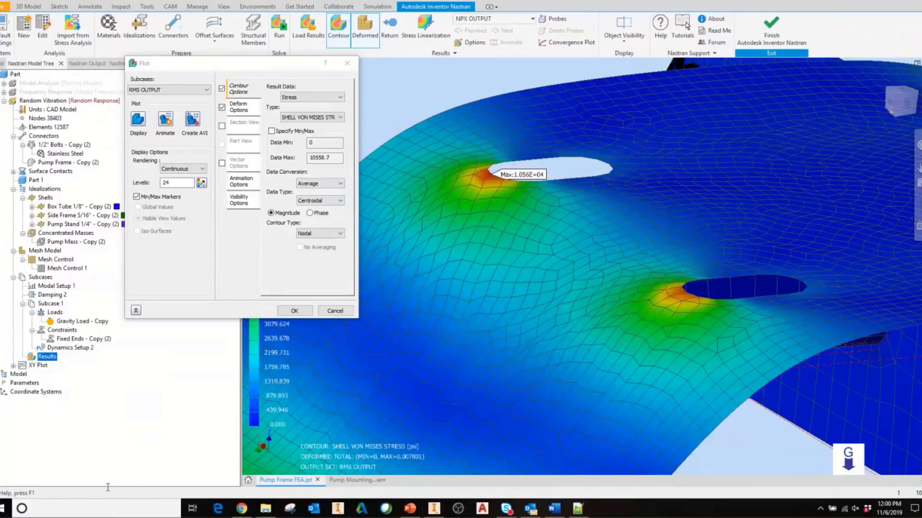
pyautogui.write('calc')
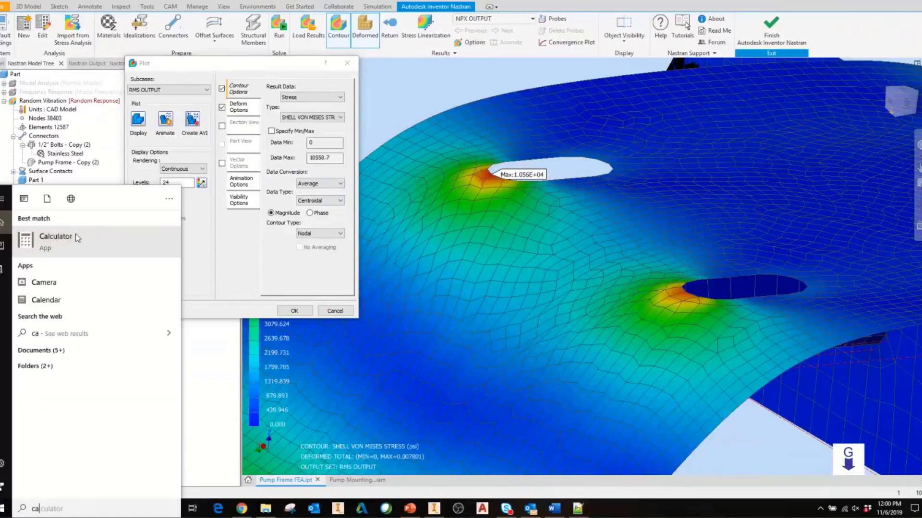
pyautogui.click(79, 235)
pyautogui.click(538, 357)
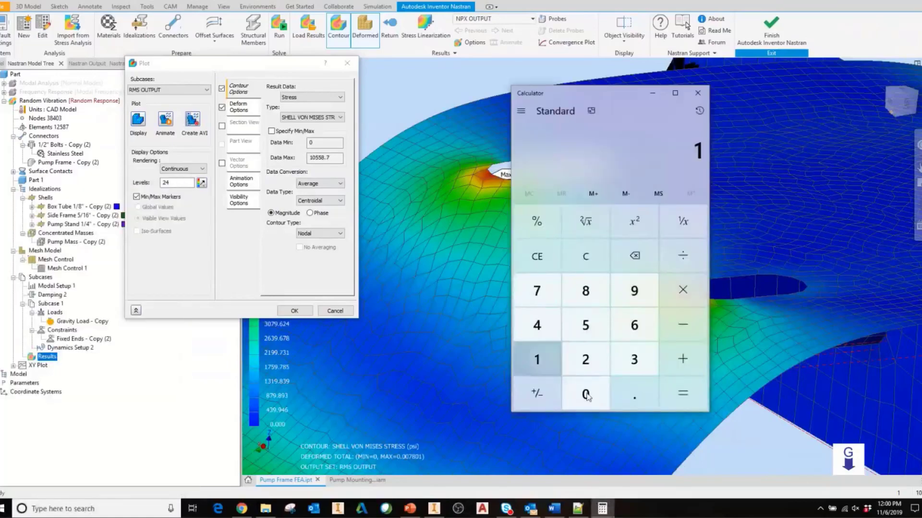
pyautogui.doubleClick(585, 321)
pyautogui.click(684, 300)
pyautogui.click(634, 360)
pyautogui.click(684, 390)
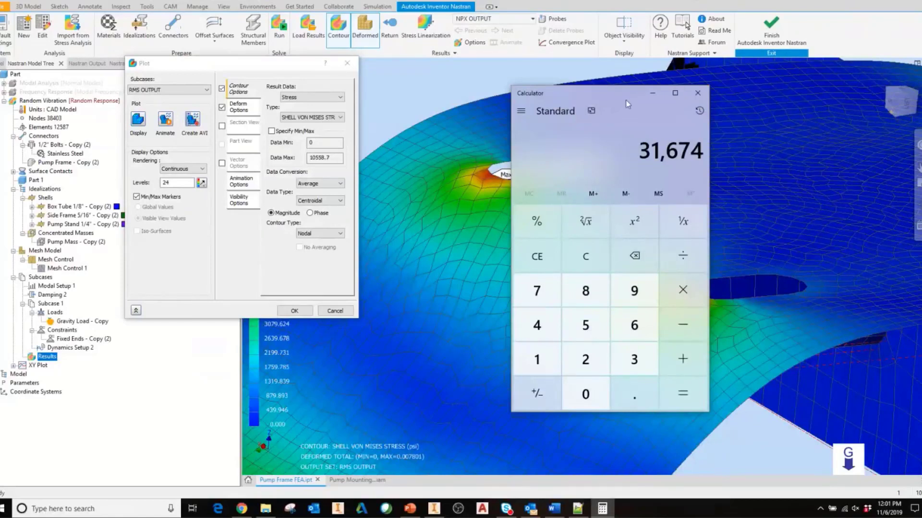
# Step: Close Calculator and switch the RMS OUTPUT contour plot from stress to total displacement
pyautogui.click(698, 94)
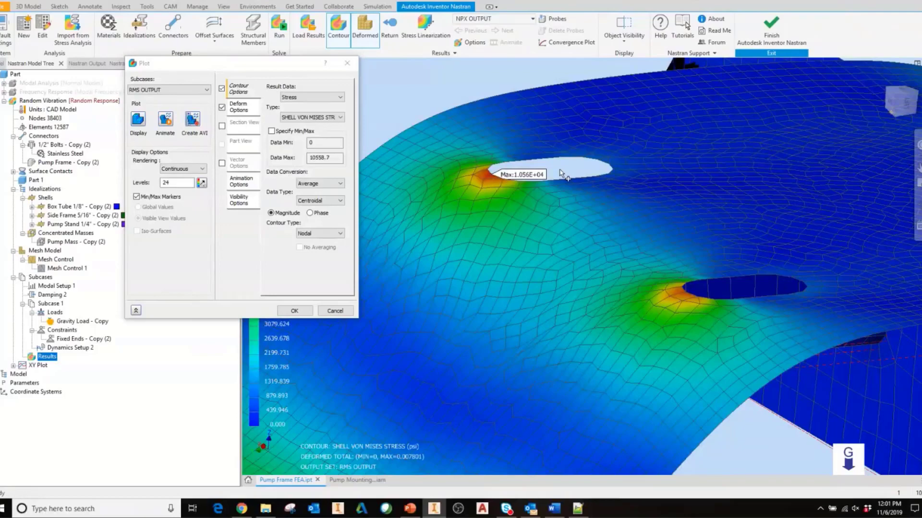
pyautogui.keyDown('shift'); pyautogui.moveTo(560, 173); pyautogui.dragTo(763, 254, button='middle'); pyautogui.keyUp('shift')
pyautogui.scroll(3, 762, 254)
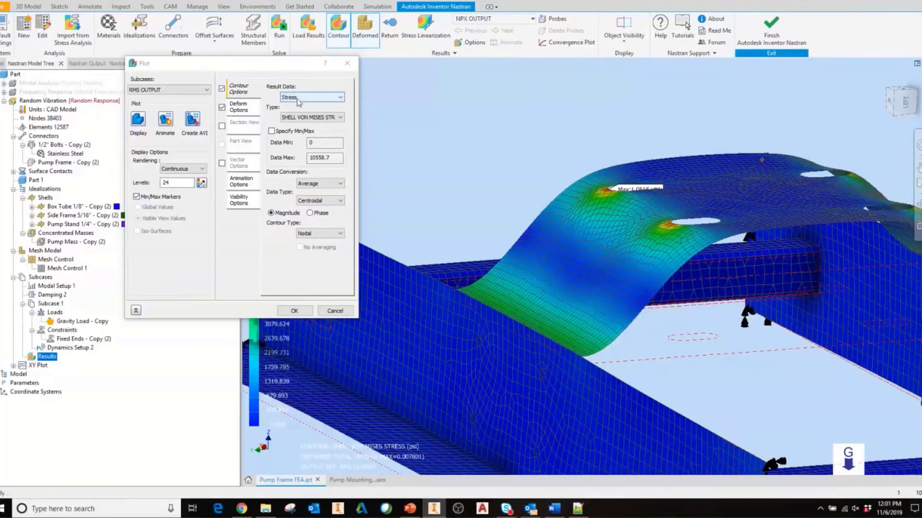
pyautogui.click(312, 98)
pyautogui.click(309, 107)
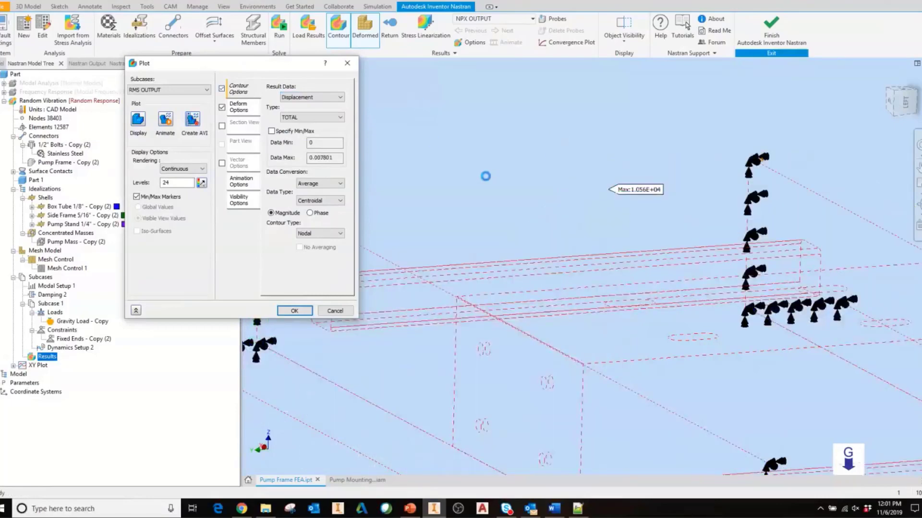
# Step: Open Calculator, multiply the RMS displacement of 0.007 by 3, and close Calculator
pyautogui.click(115, 513)
pyautogui.write('ca')
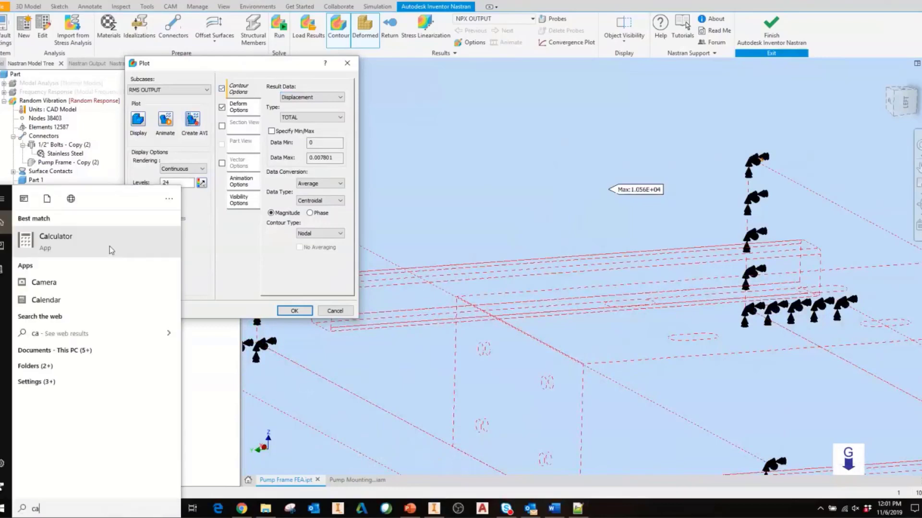
pyautogui.click(111, 250)
pyautogui.click(634, 394)
pyautogui.click(585, 394)
pyautogui.click(585, 394)
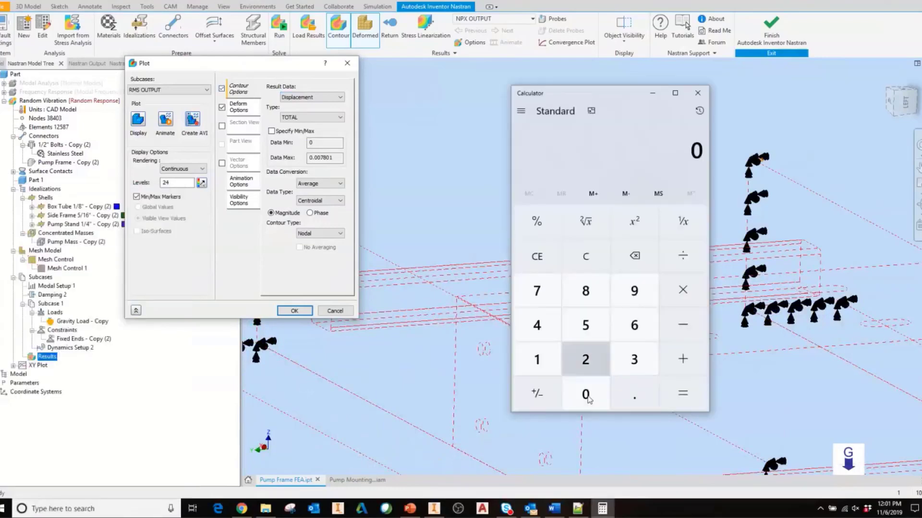
pyautogui.click(549, 292)
pyautogui.click(668, 292)
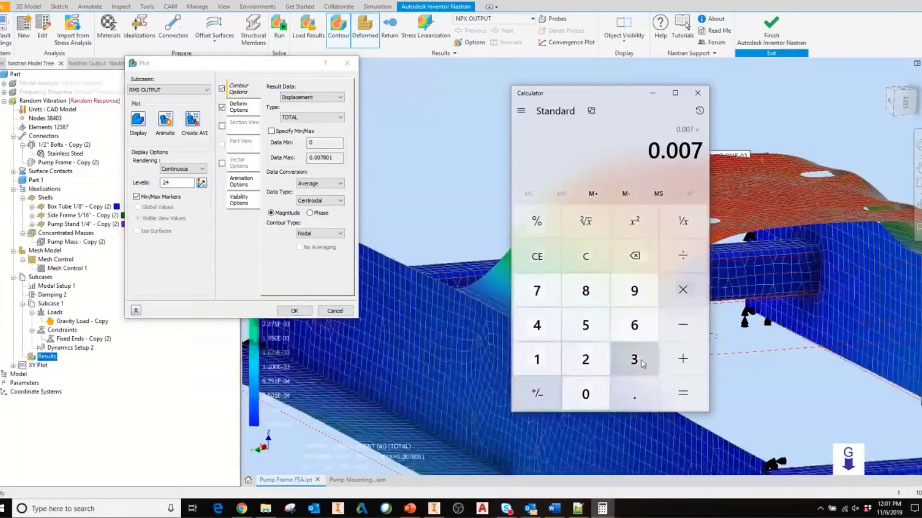
pyautogui.click(636, 359)
pyautogui.press('Return')
pyautogui.moveTo(579, 99); pyautogui.dragTo(493, 94)
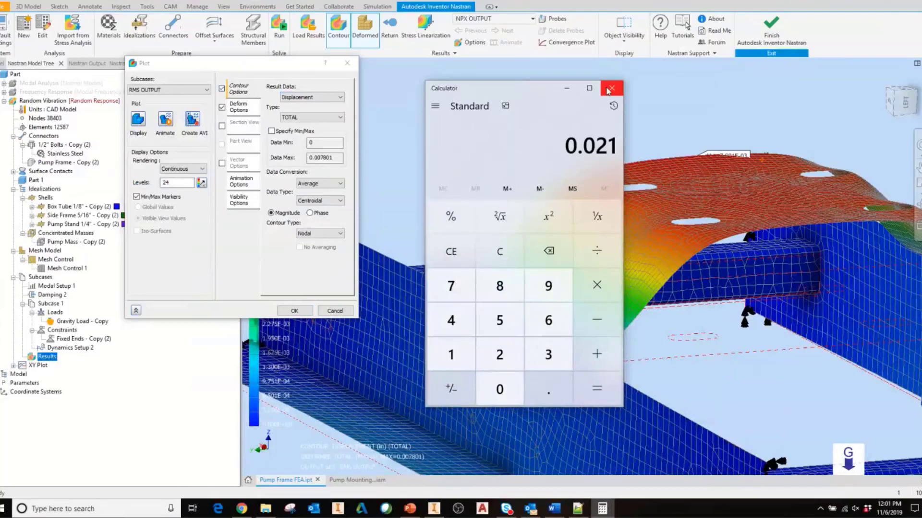
pyautogui.moveTo(497, 91); pyautogui.dragTo(442, 89)
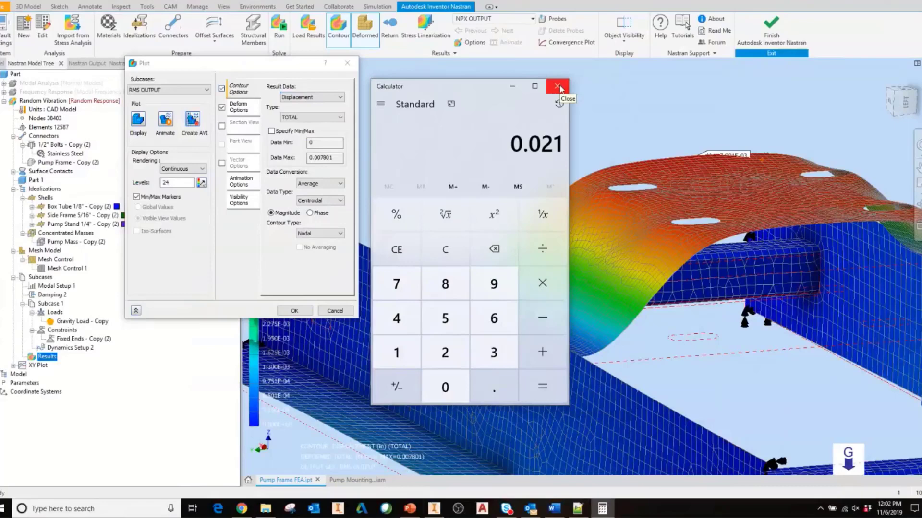
pyautogui.click(557, 87)
# Step: Examine the frame's RMS displacement contour and review the Example of PSD Input (Road Excitation) slide in PowerPoint
pyautogui.keyDown('shift'); pyautogui.moveTo(624, 288); pyautogui.dragTo(644, 167, button='middle'); pyautogui.keyUp('shift')
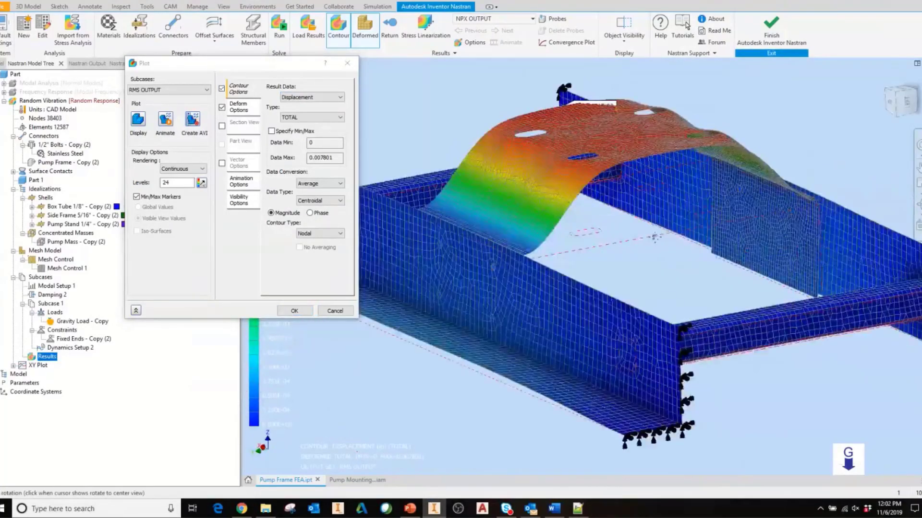
pyautogui.keyDown('shift'); pyautogui.moveTo(654, 236); pyautogui.dragTo(667, 258, button='middle'); pyautogui.keyUp('shift')
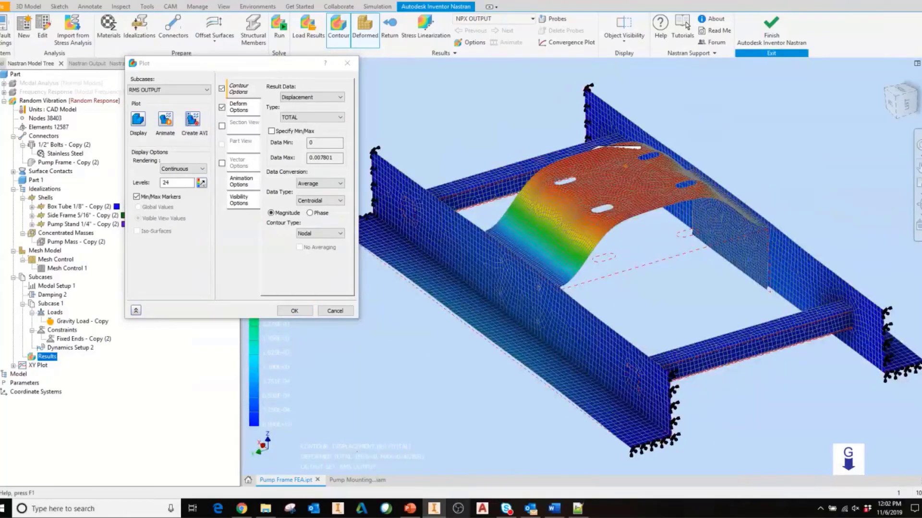
pyautogui.click(410, 508)
pyautogui.click(820, 493)
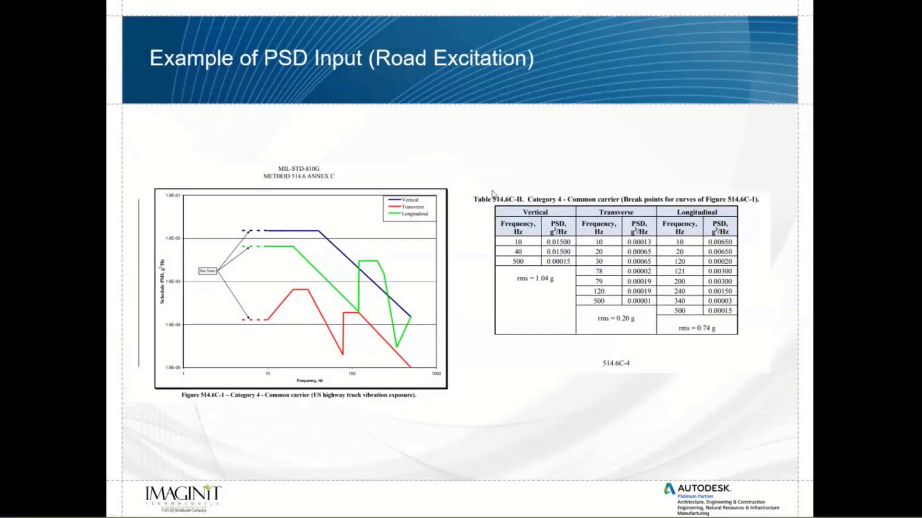
pyautogui.press('Escape')
pyautogui.click(434, 510)
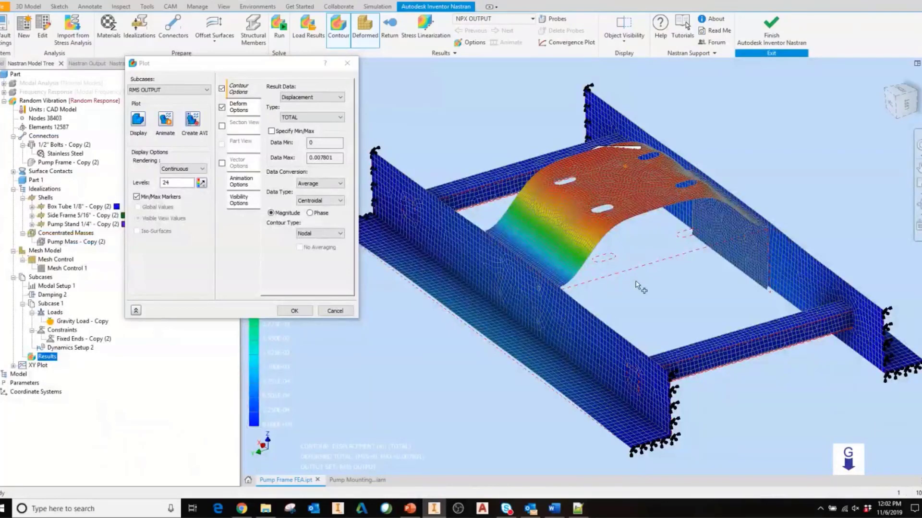
pyautogui.click(410, 509)
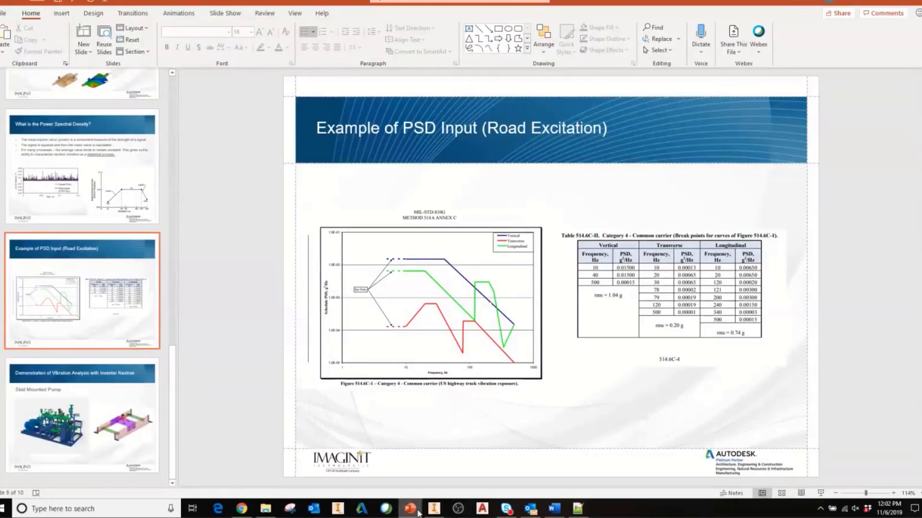
pyautogui.click(434, 510)
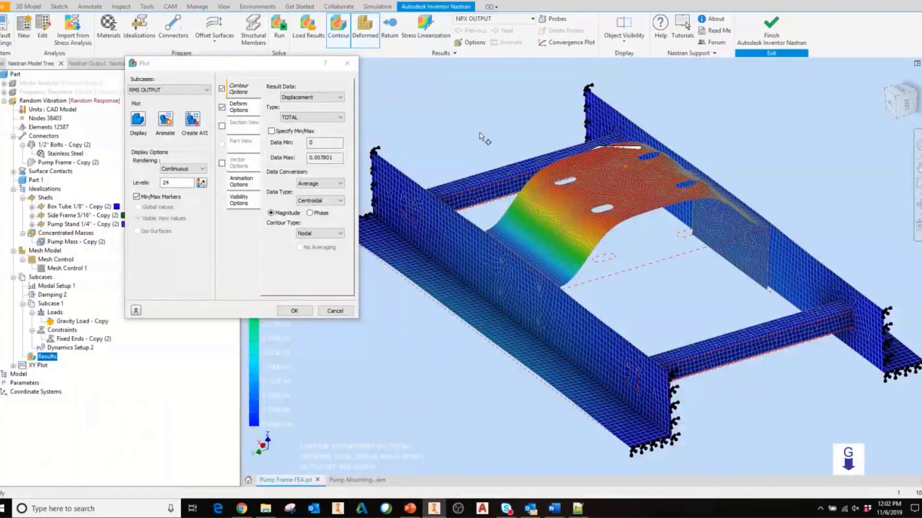
# Step: Inspect the deformed frame's total displacement from the opposite side and accept the plot settings
pyautogui.moveTo(620, 209)
pyautogui.keyDown('shift'); pyautogui.mouseDown(button='middle')
pyautogui.moveTo(582, 225)
pyautogui.moveTo(592, 242)
pyautogui.moveTo(669, 131)
pyautogui.moveTo(655, 147)
pyautogui.mouseUp(button='middle'); pyautogui.keyUp('shift')
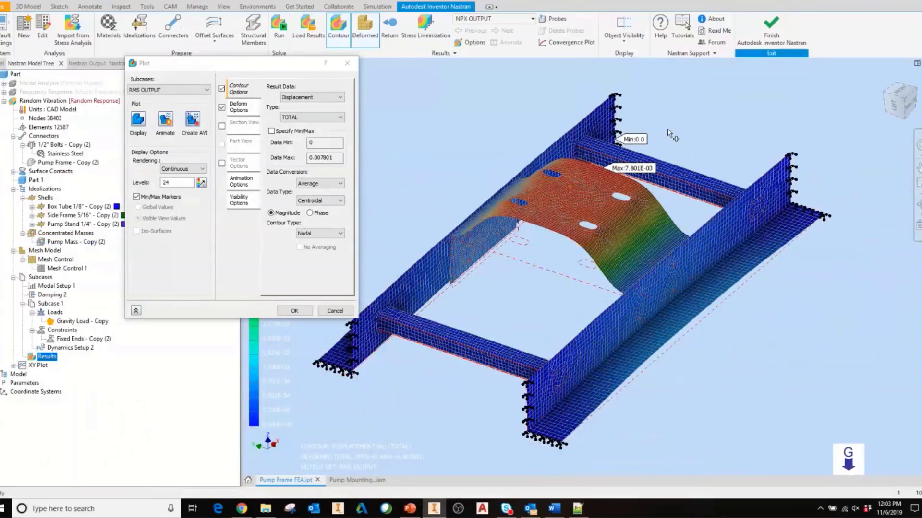
pyautogui.click(253, 68)
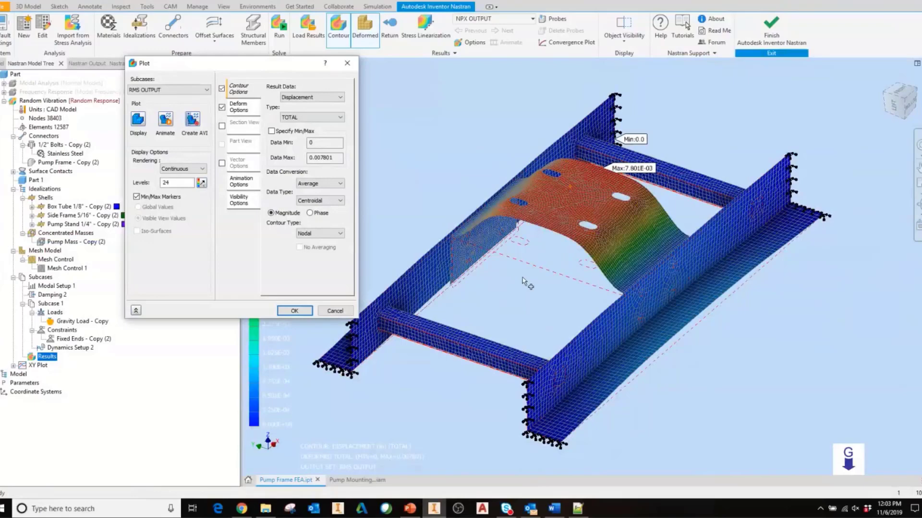
pyautogui.keyDown('shift'); pyautogui.moveTo(524, 282); pyautogui.dragTo(646, 174, button='middle'); pyautogui.keyUp('shift')
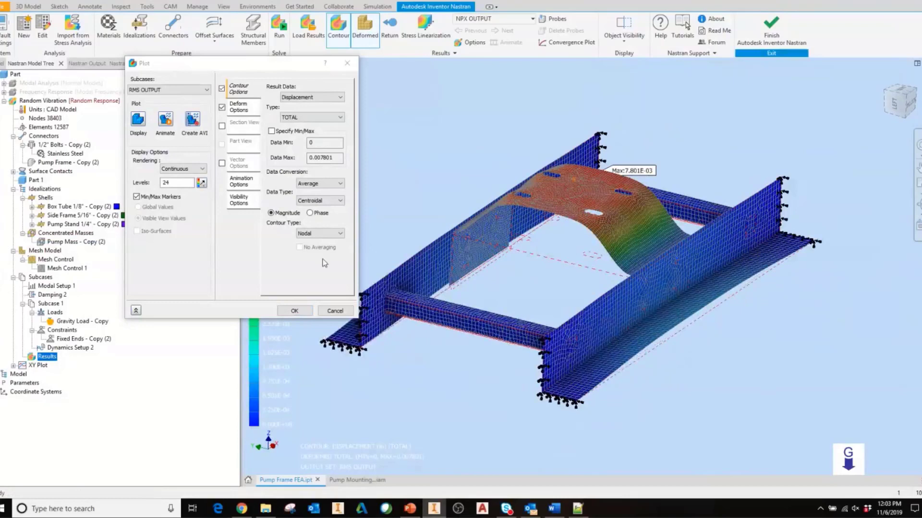
pyautogui.click(295, 311)
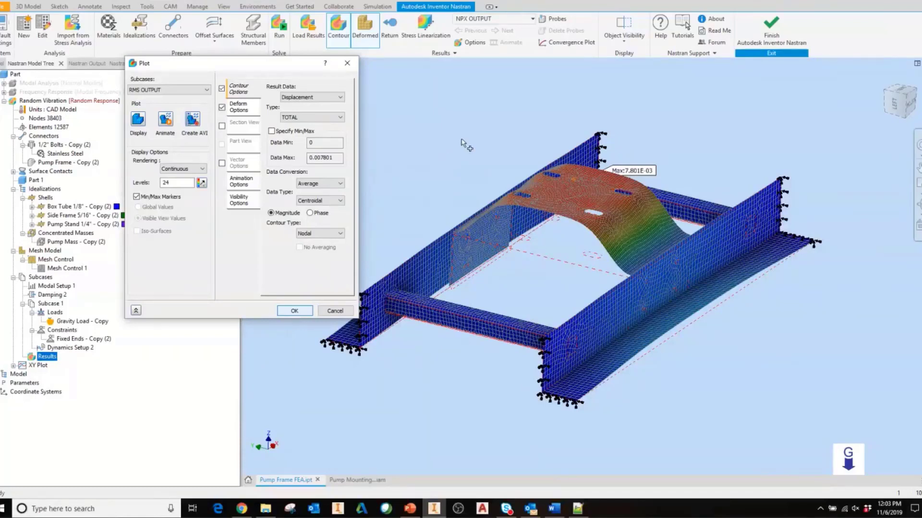
pyautogui.press('Return')
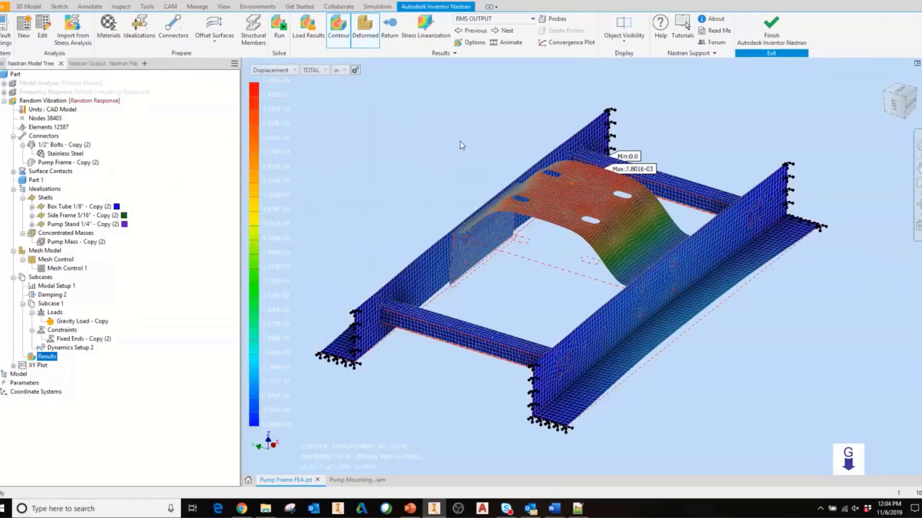
# Step: Switch to PowerPoint and present the Demonstration of Vibration Analysis slide in full screen
pyautogui.keyDown('shift'); pyautogui.moveTo(473, 143); pyautogui.dragTo(473, 142, button='middle'); pyautogui.keyUp('shift')
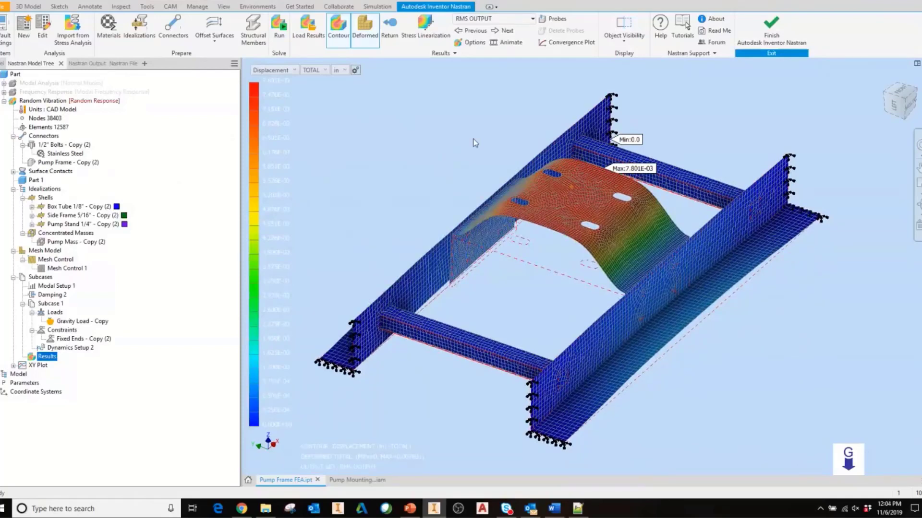
pyautogui.click(410, 508)
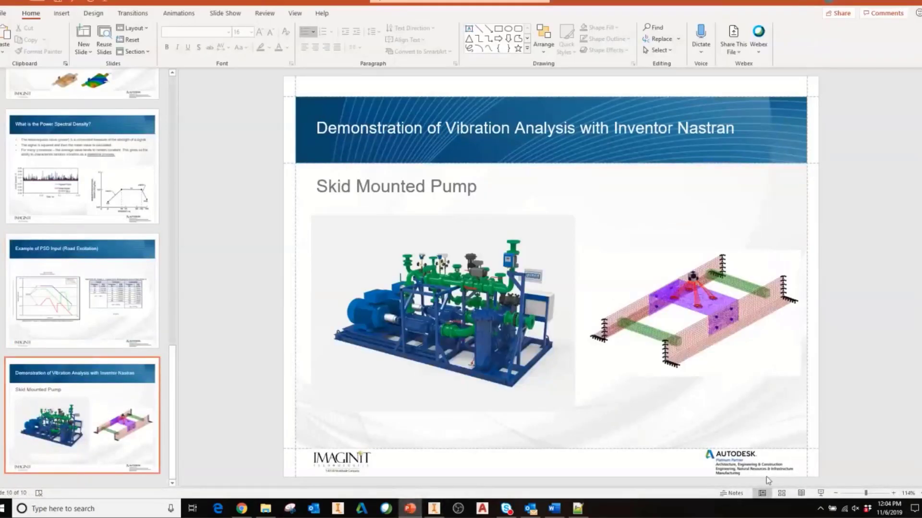
pyautogui.click(820, 493)
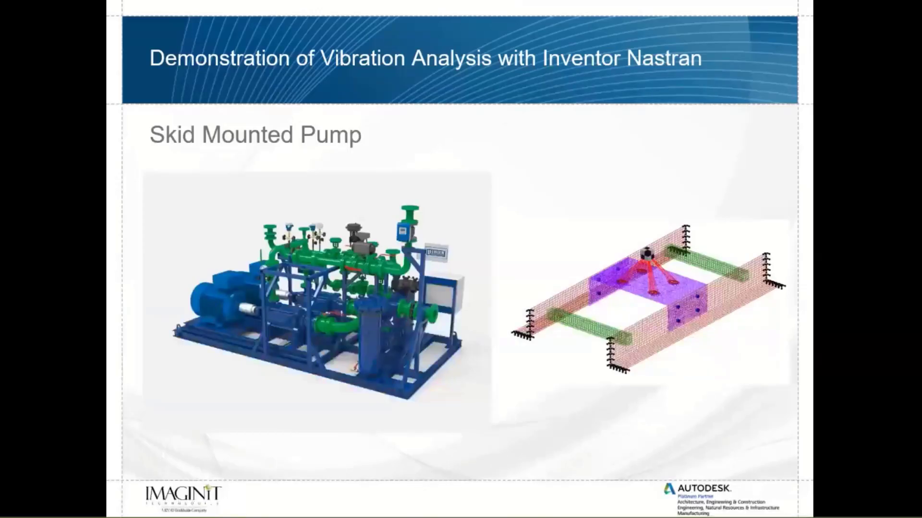